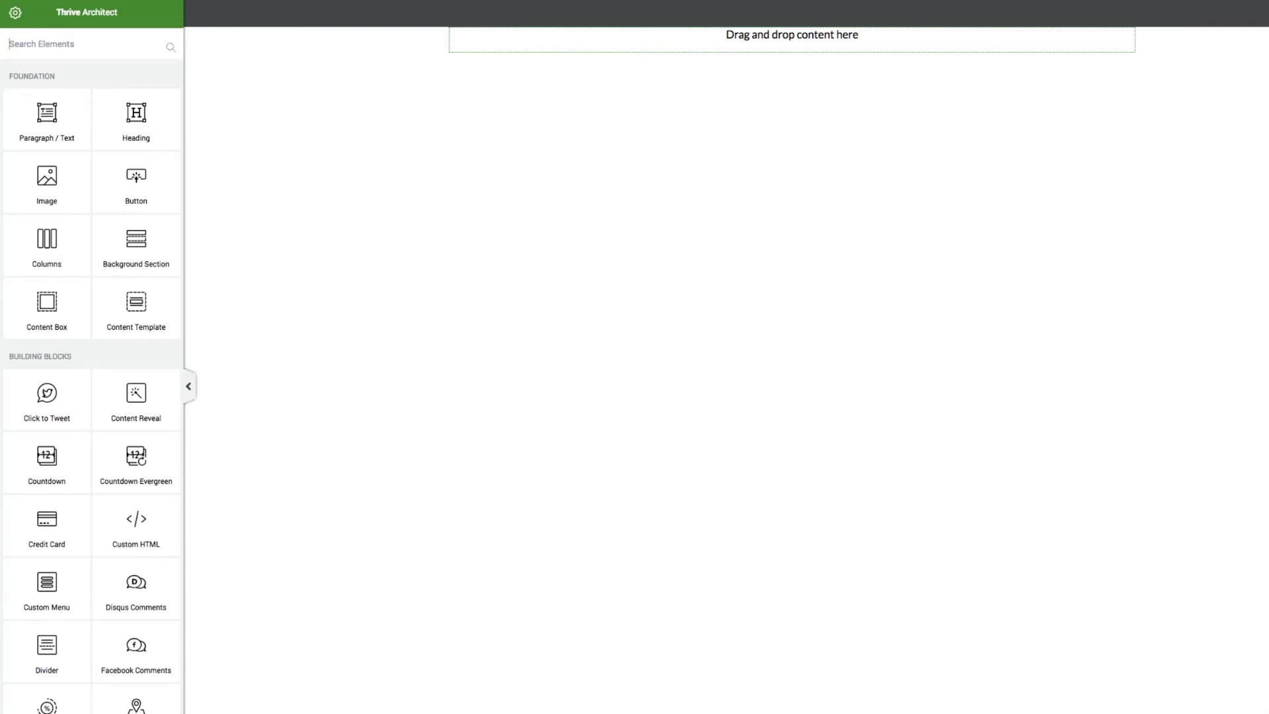
Step: Add an Icon element to the empty page and open its icon chooser
type("icon")
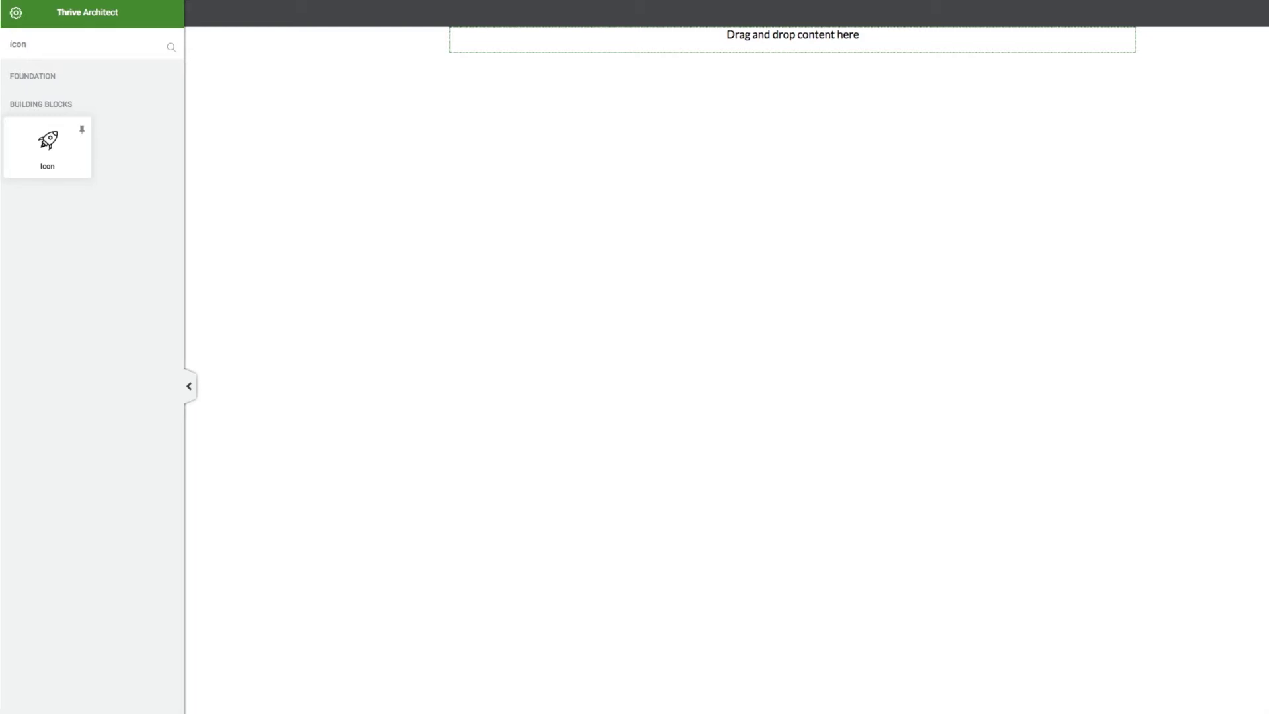
left_click(79, 161)
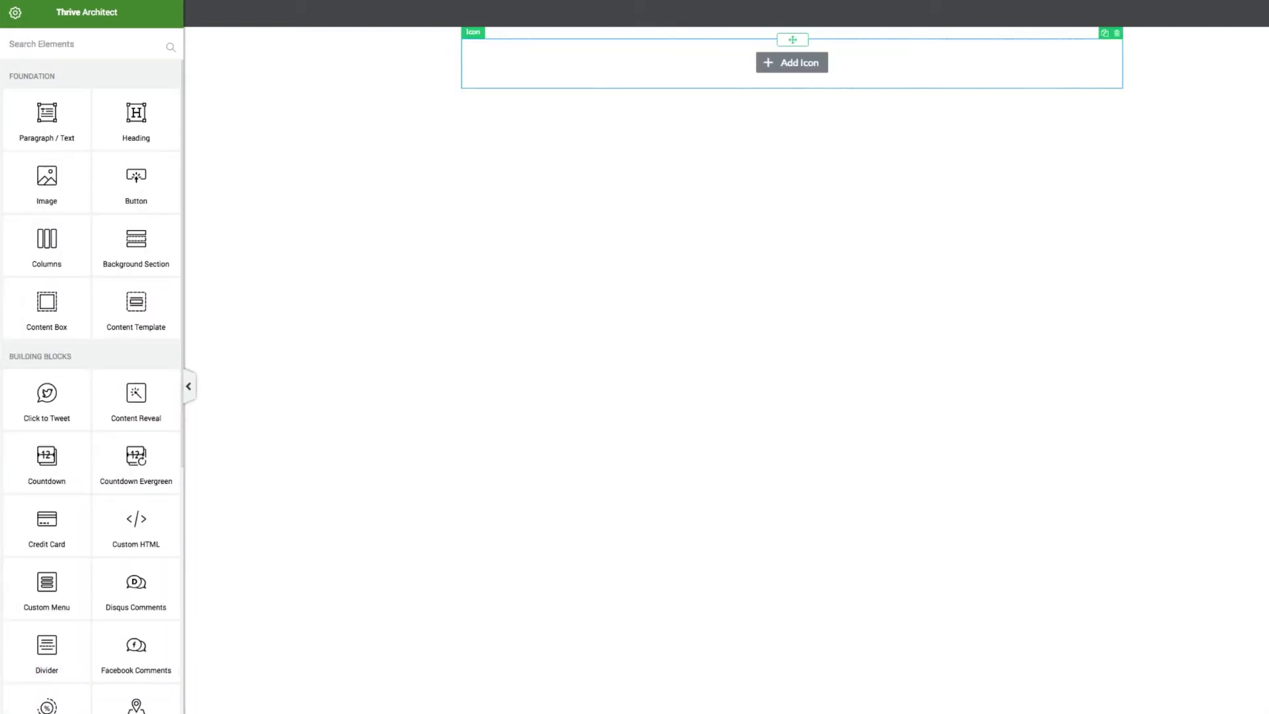
left_click(793, 62)
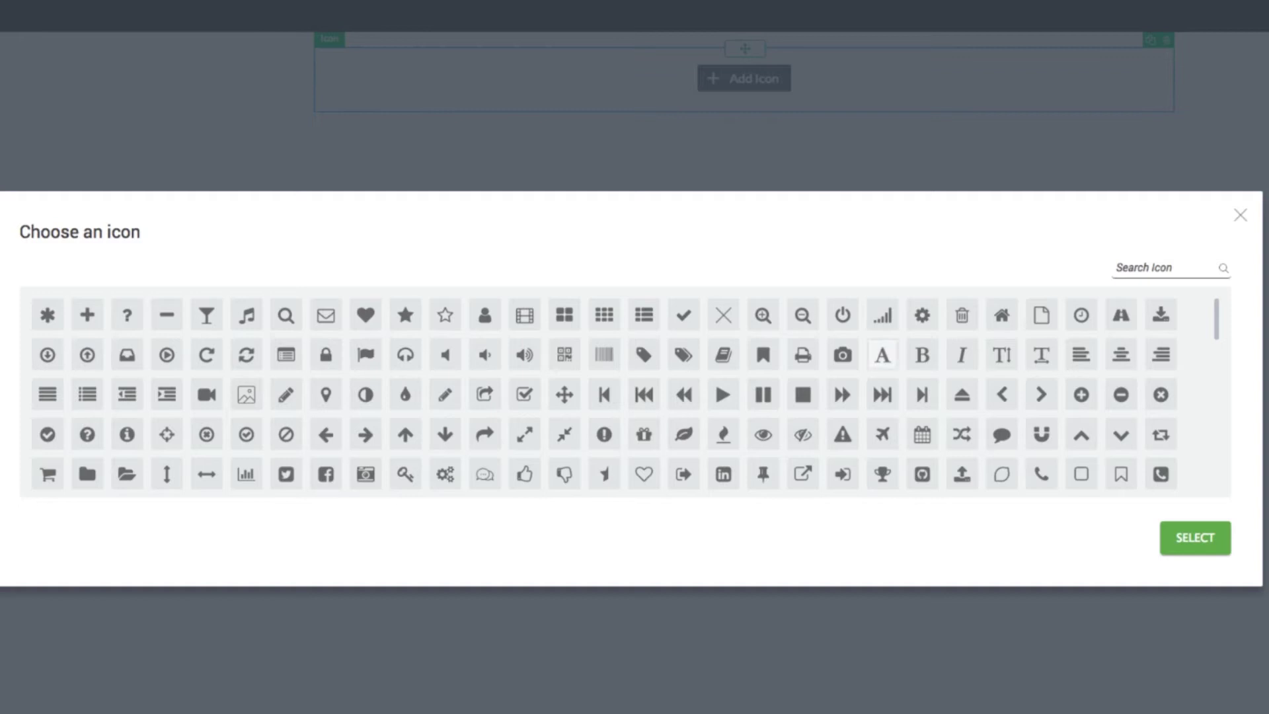
Step: Search the icon library for "twi" and choose the plain Twitter bird for the element
scroll(625, 397, "down", 3)
scroll(802, 363, "down", 10)
scroll(803, 360, "down", 10)
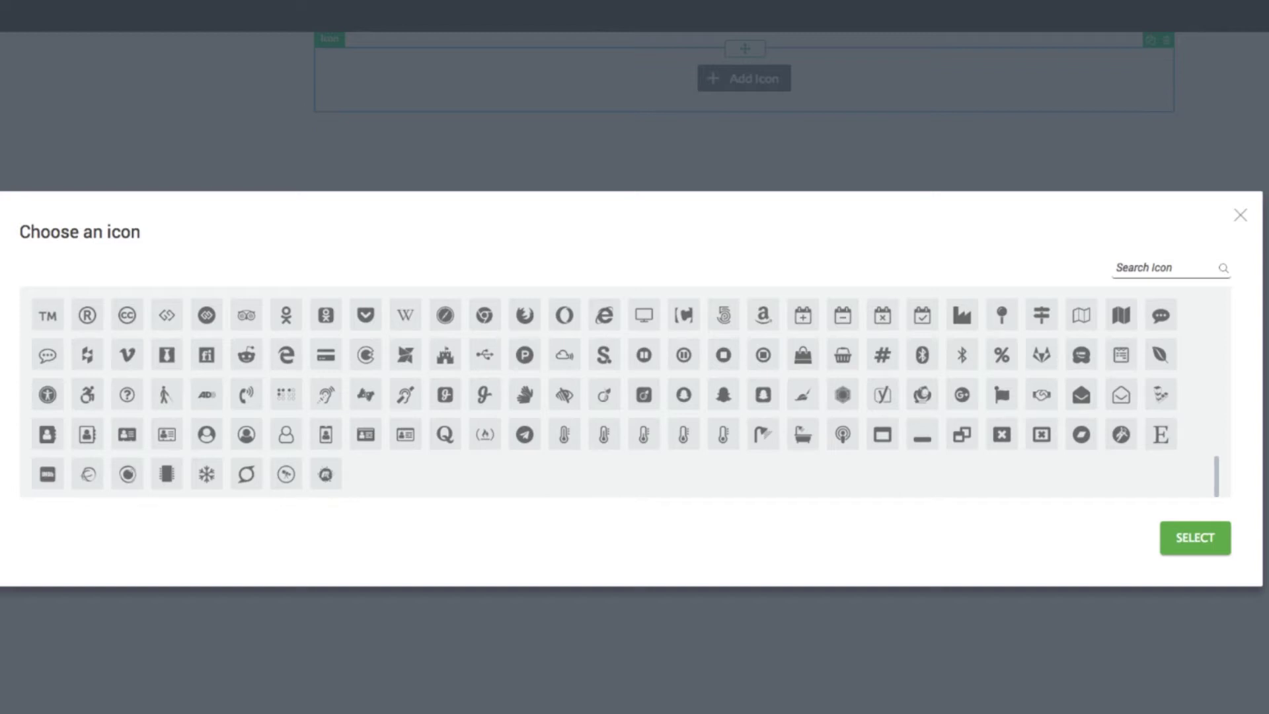
scroll(803, 357, "up", 2)
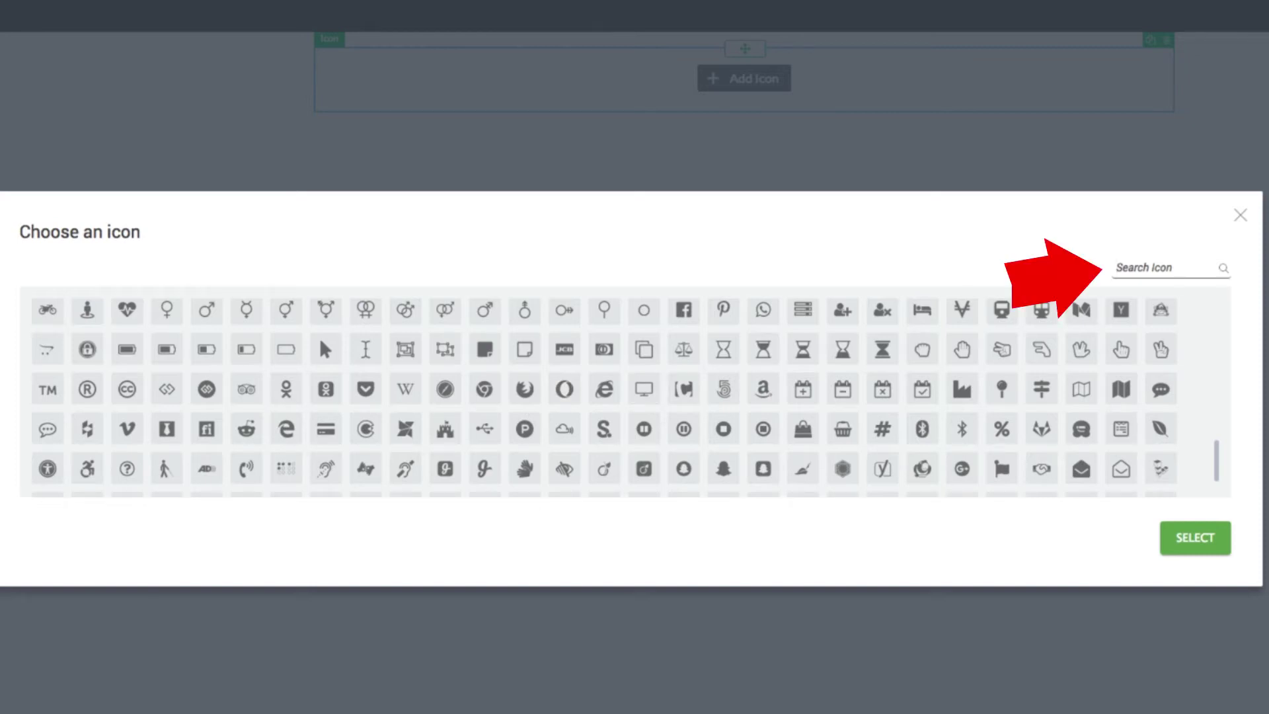
type("twi")
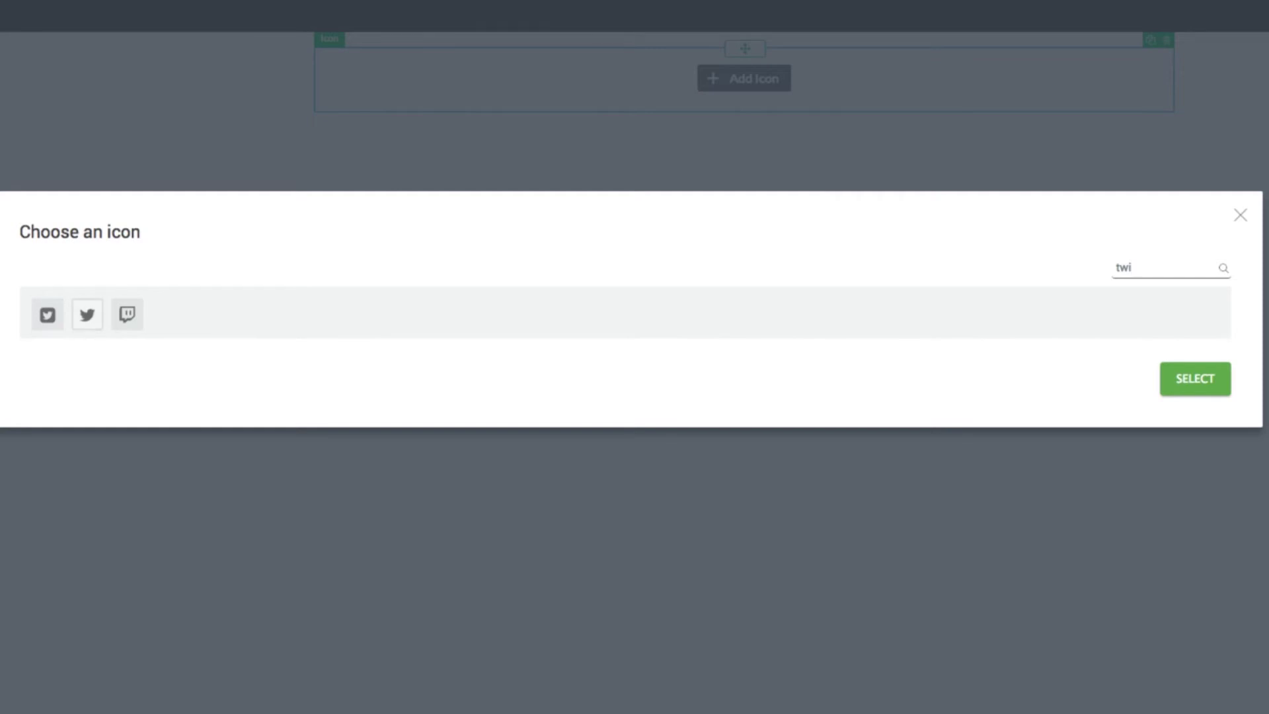
left_click(88, 315)
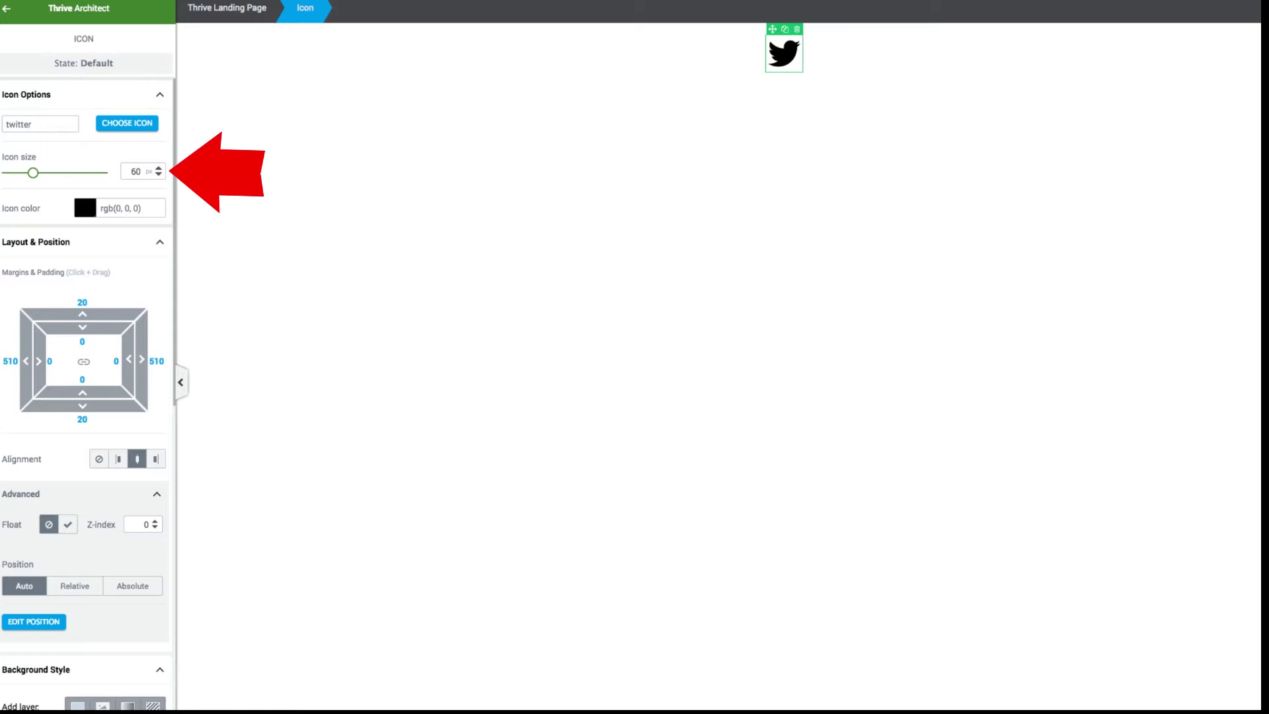
Step: Set the Twitter icon's size to 101 px and its color to the saved red, #a44a4a
left_click_drag(33, 173, 54, 173)
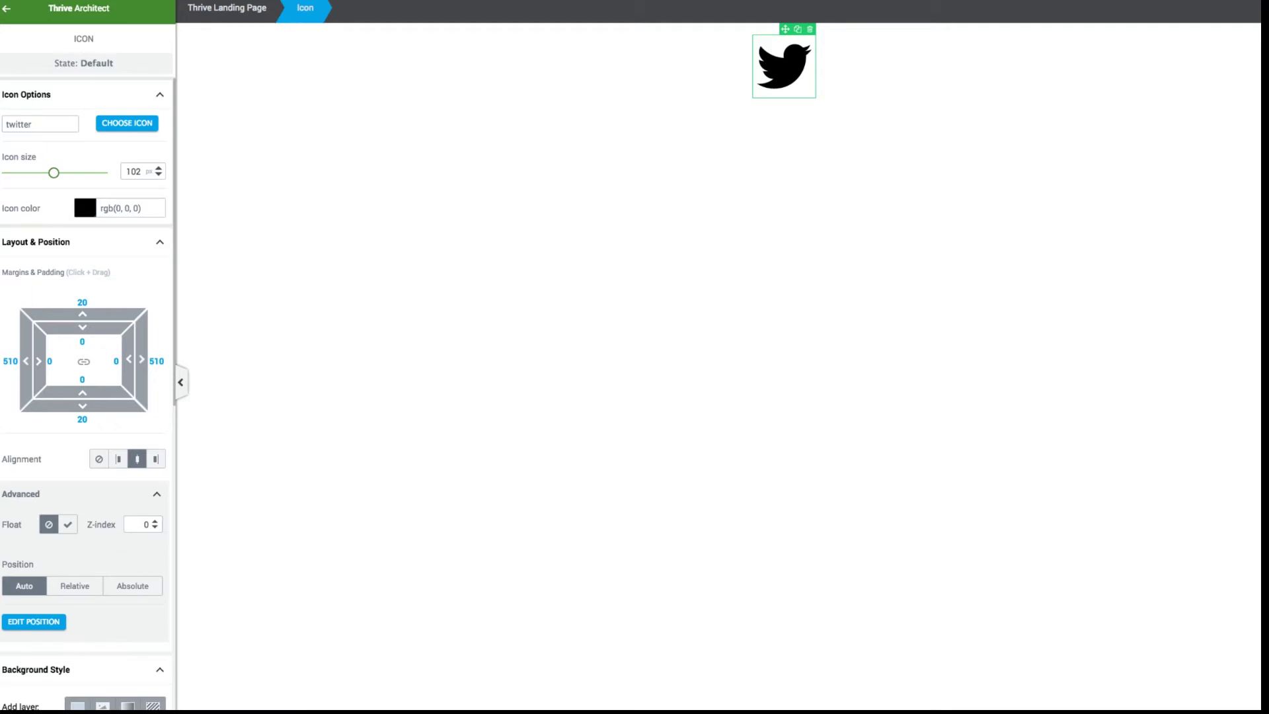
left_click_drag(53, 172, 52, 172)
left_click(86, 208)
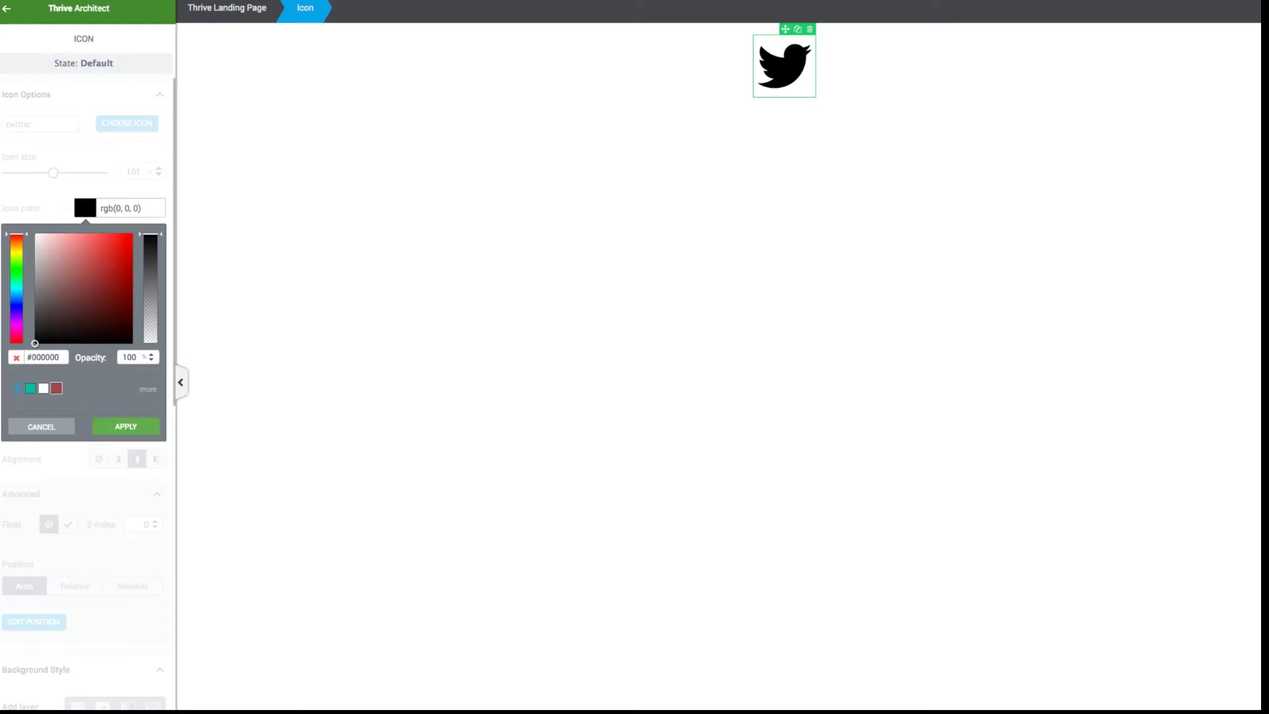
left_click(56, 388)
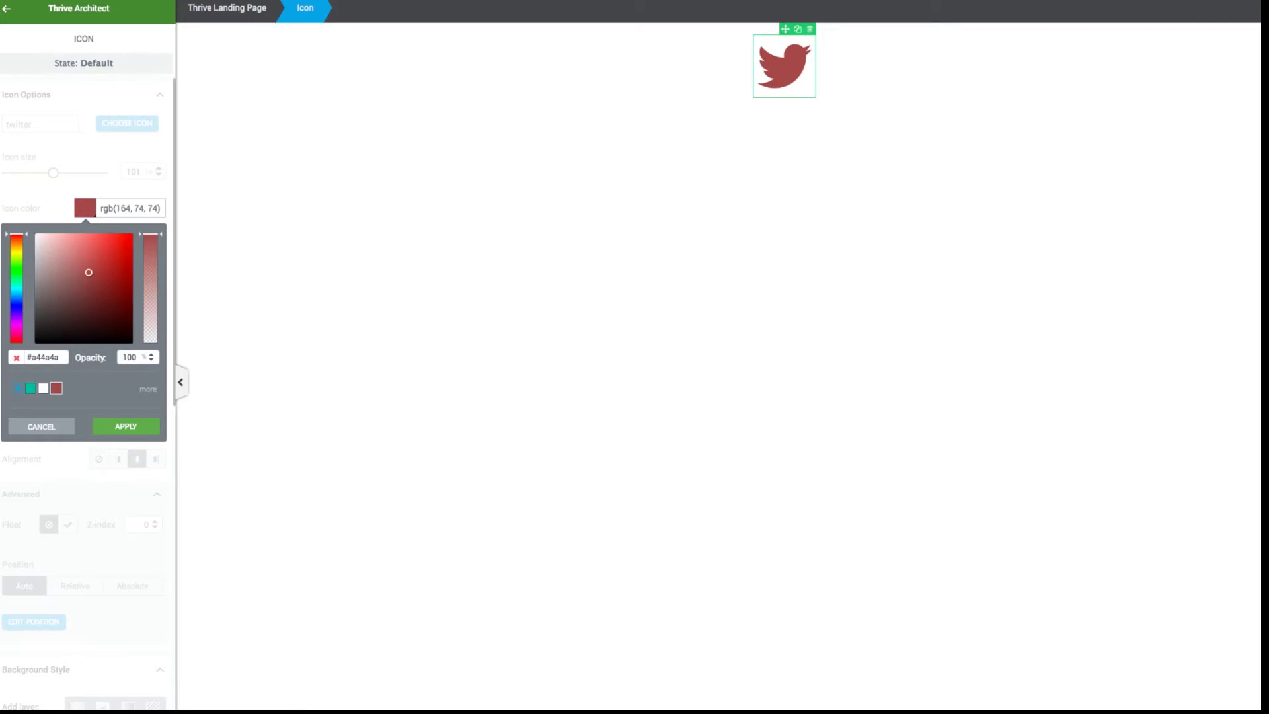
left_click(126, 426)
left_click(370, 344)
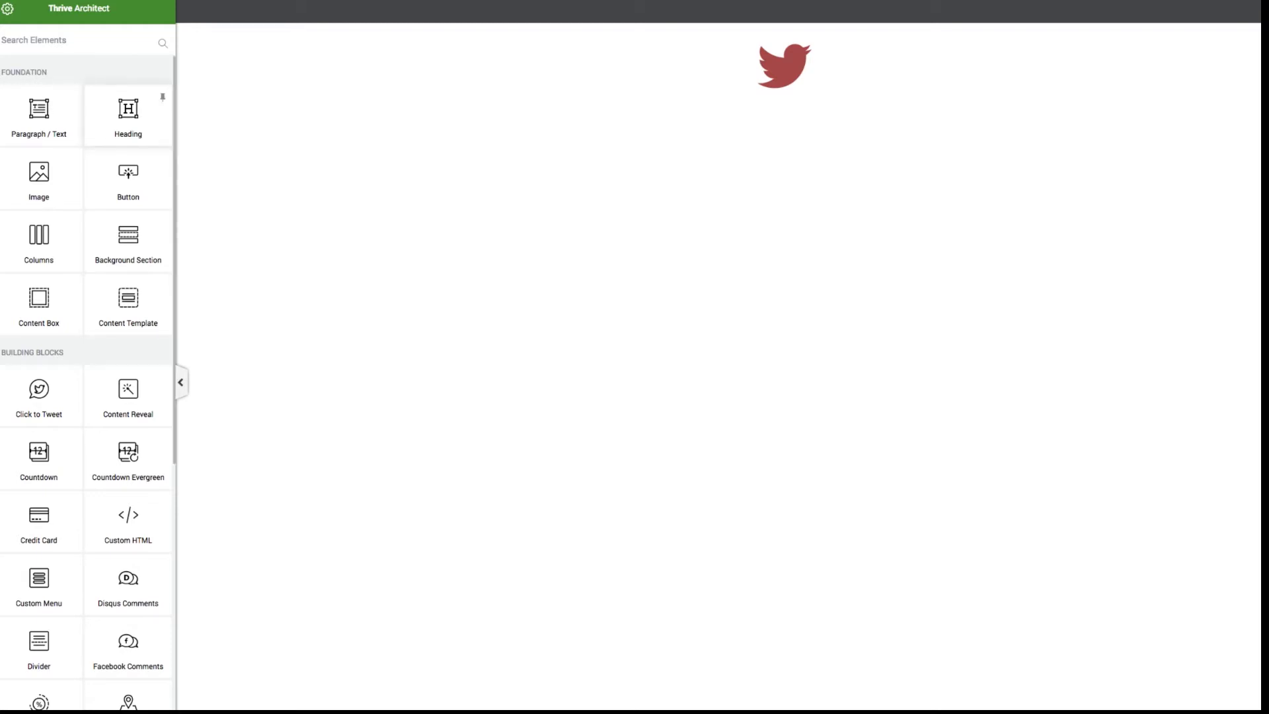
Step: Add a heading reading "Twitter" below the icon and center its text
left_click_drag(128, 117, 710, 136)
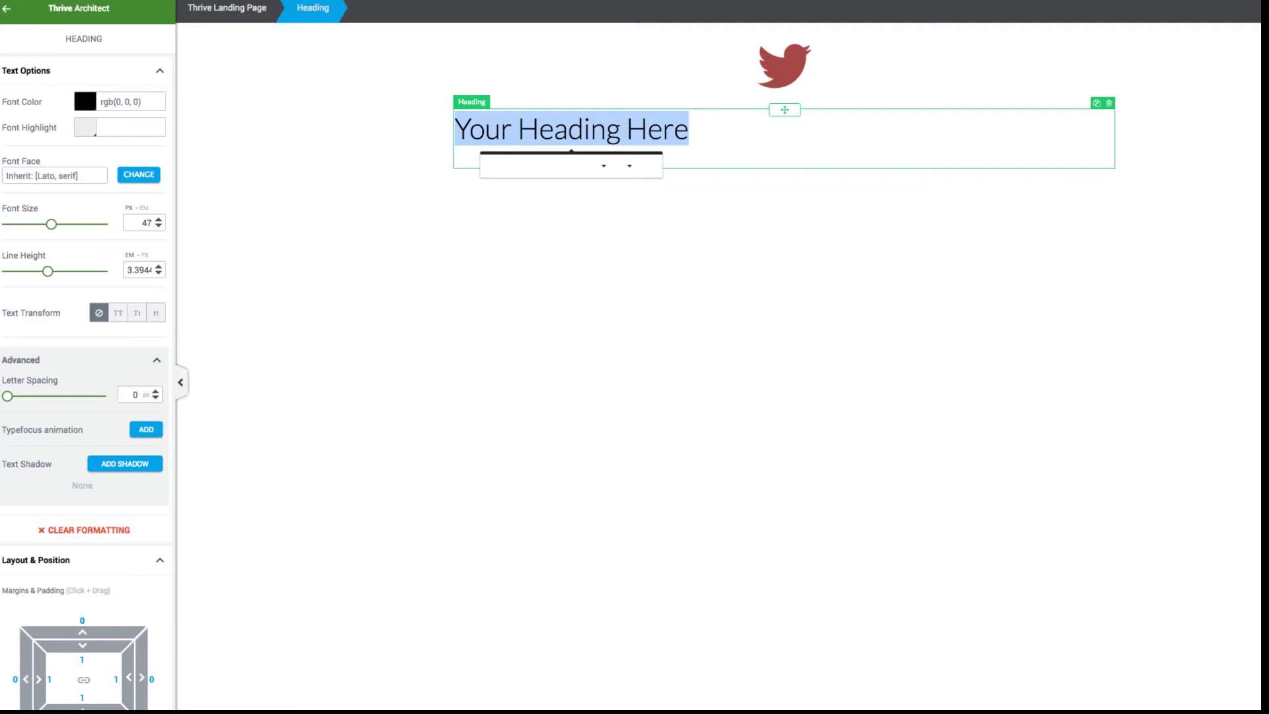
type("Twitter")
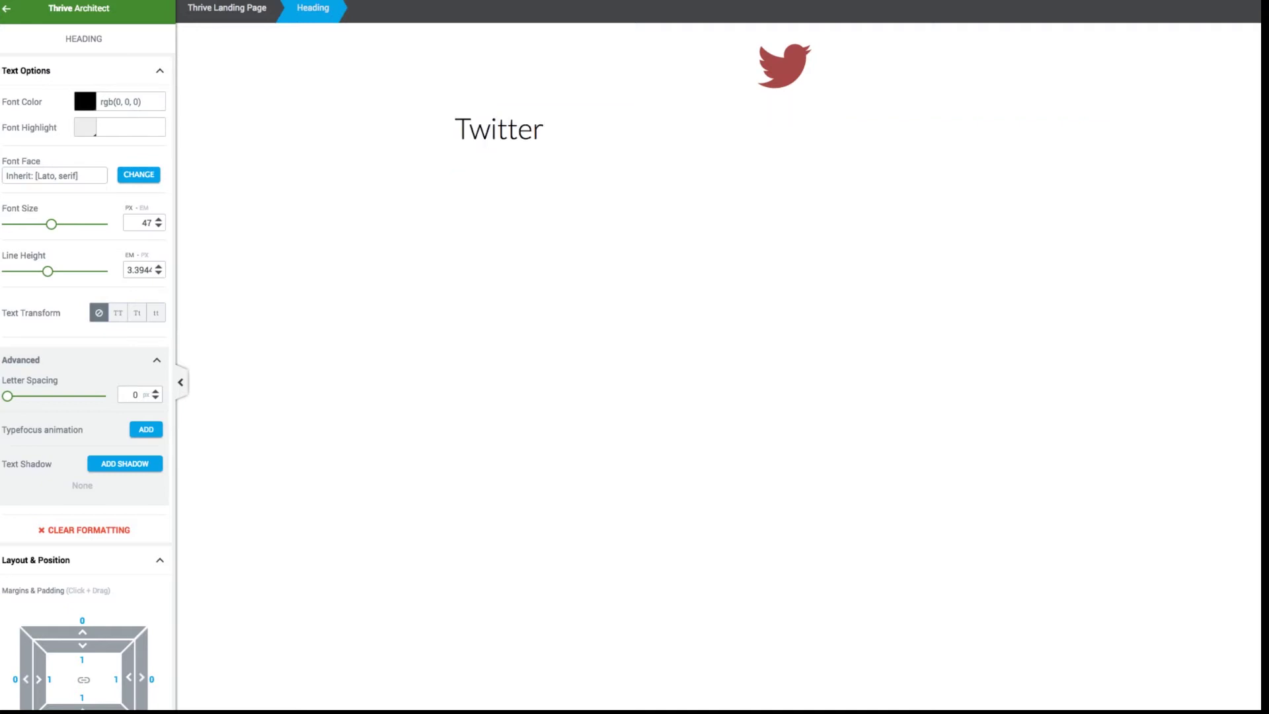
left_click(569, 167)
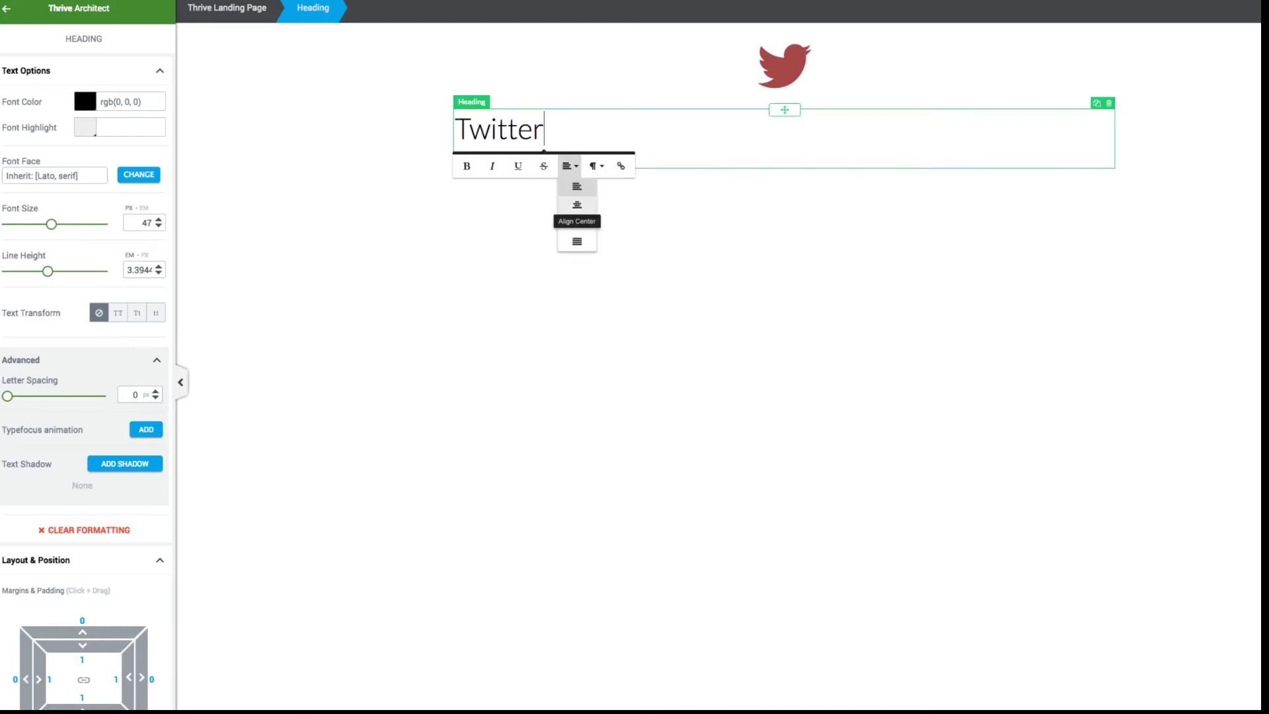
left_click(577, 205)
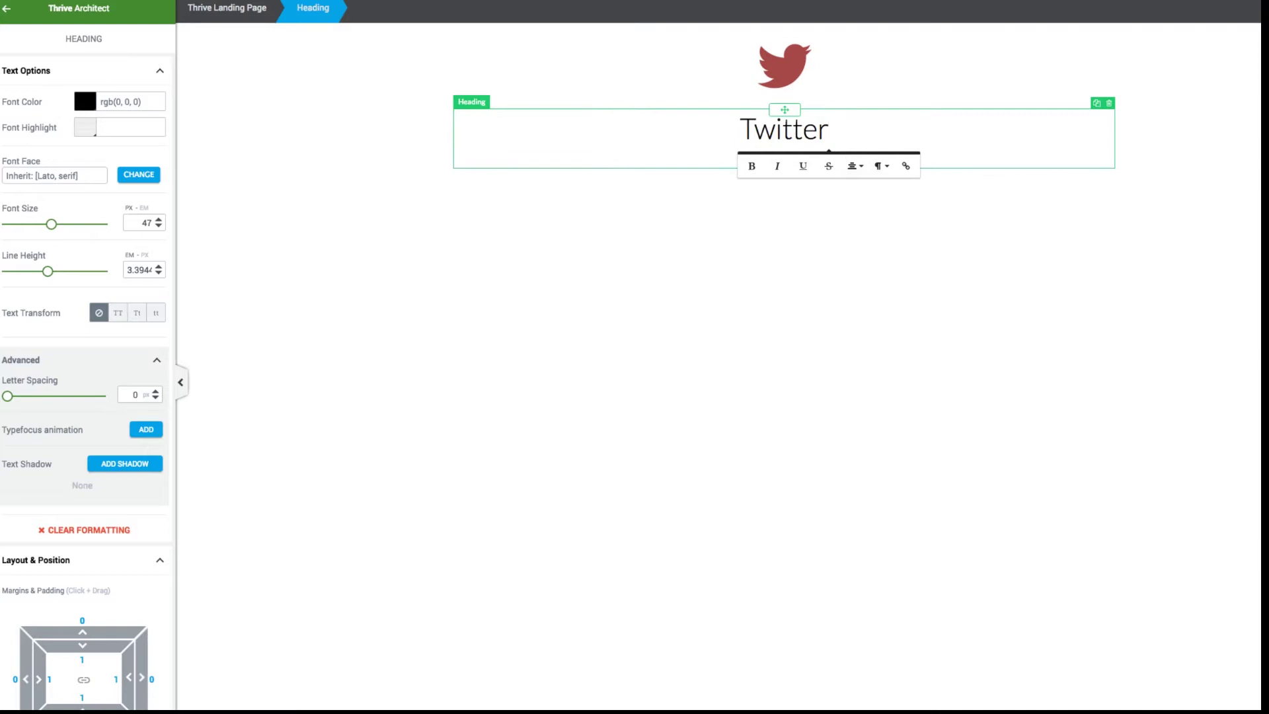
Step: Make the Twitter heading bold and give it the saved red font color, rgb(164, 74, 74)
key("ctrl+a")
key("ctrl+b")
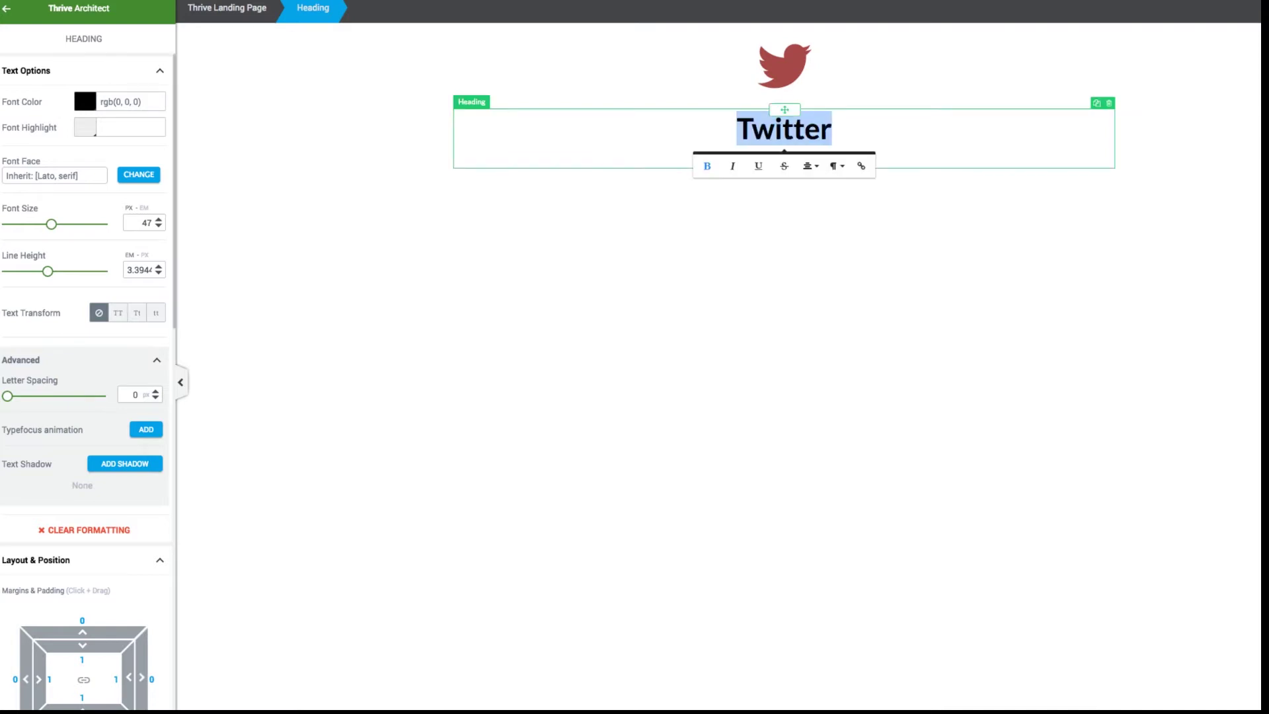
left_click(85, 102)
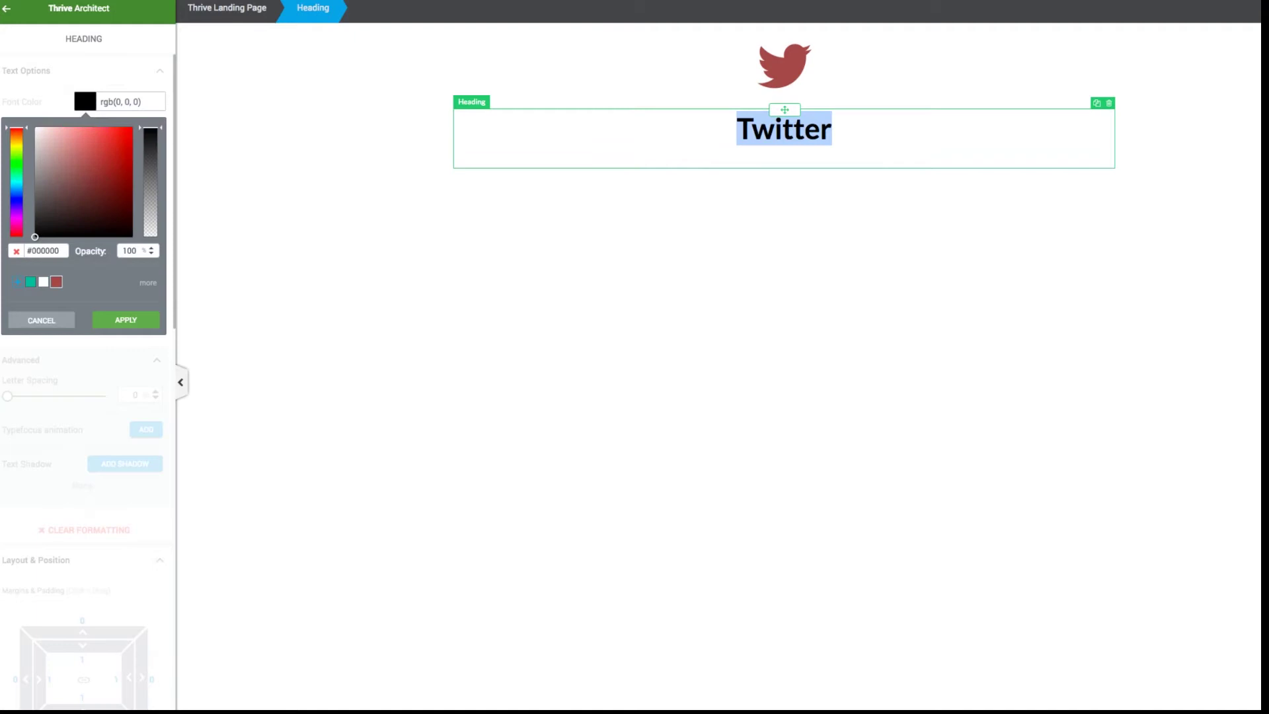
left_click(56, 282)
left_click(661, 331)
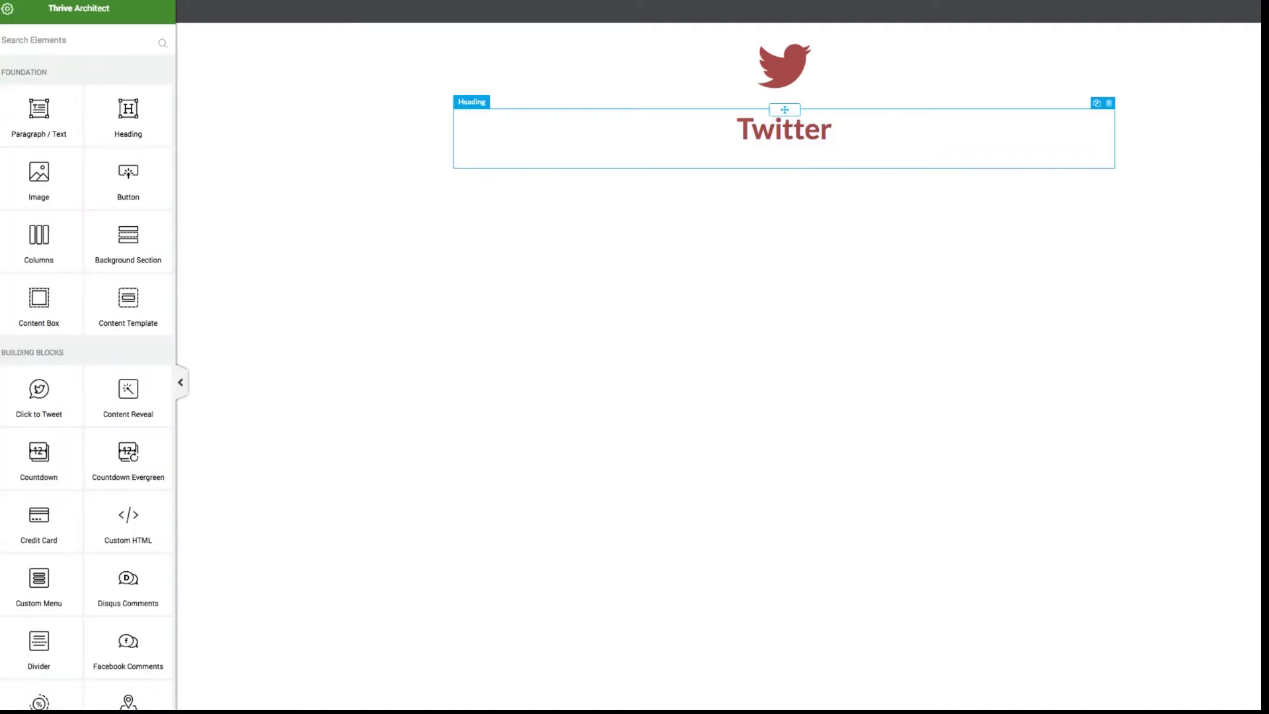
Step: Transform the Twitter heading to uppercase and increase its font size and letter spacing
left_click(794, 131)
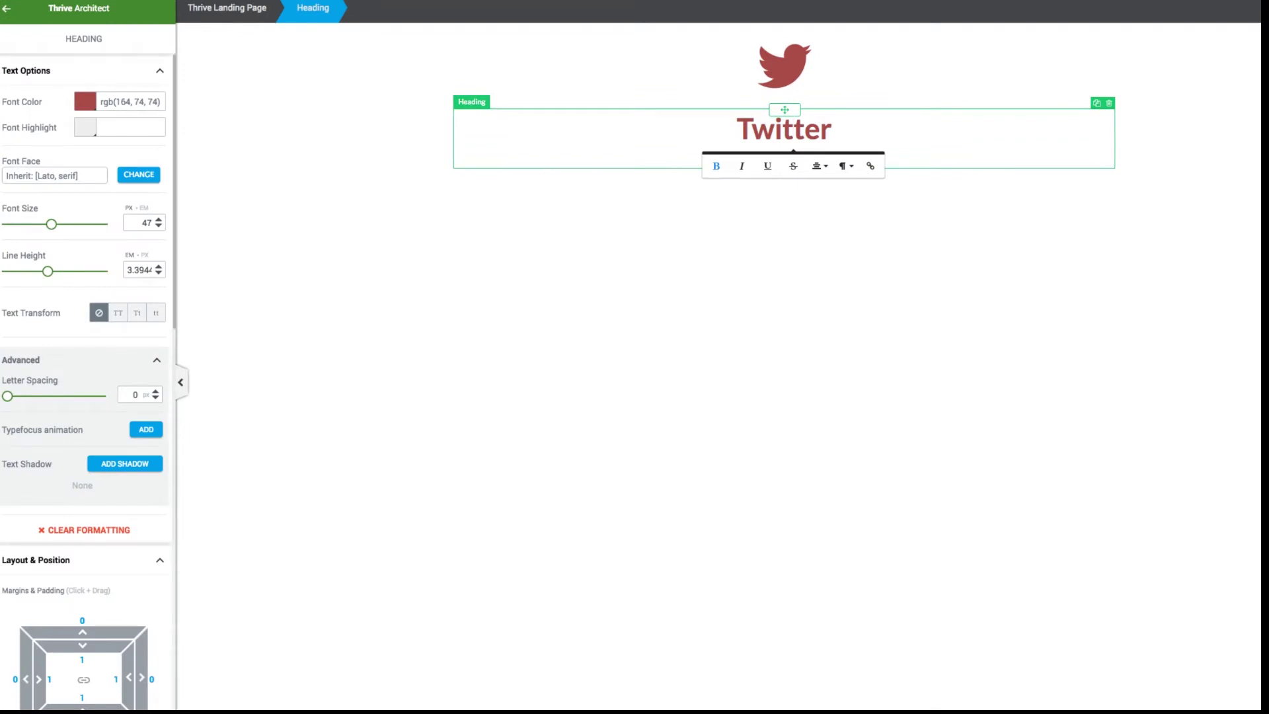
left_click(118, 313)
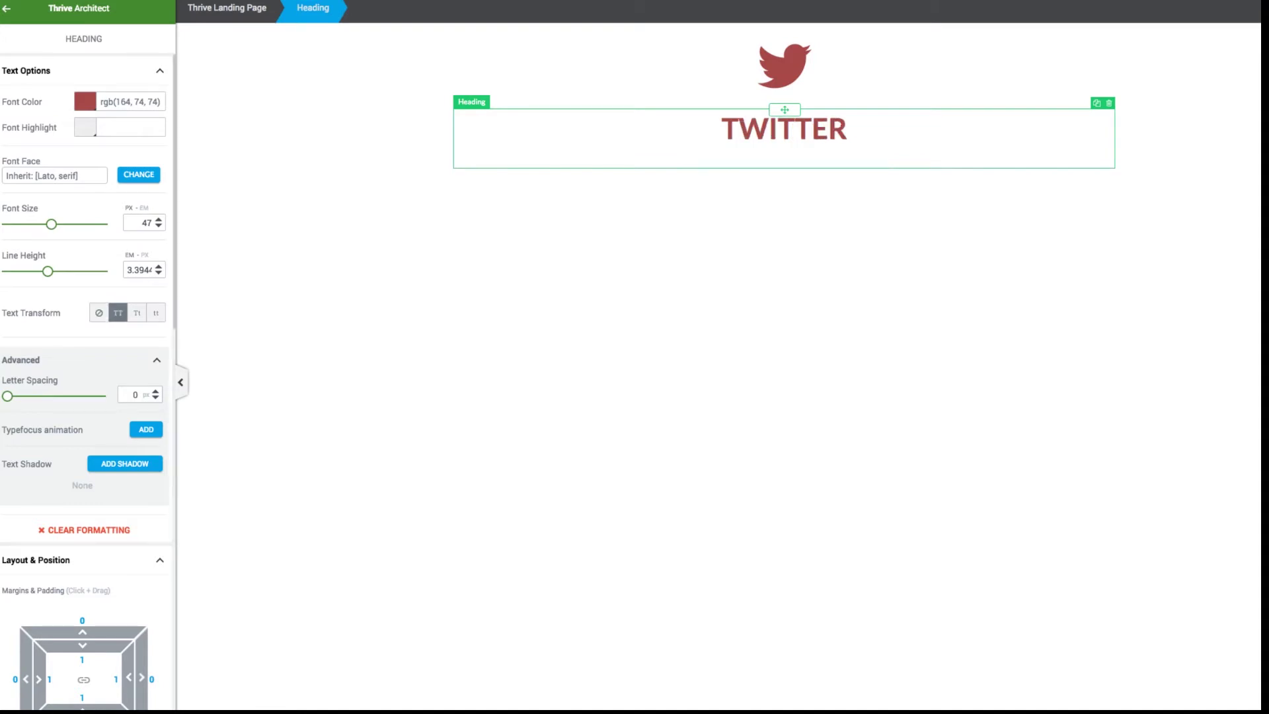
left_click_drag(51, 224, 68, 224)
left_click_drag(7, 396, 18, 396)
key("Escape")
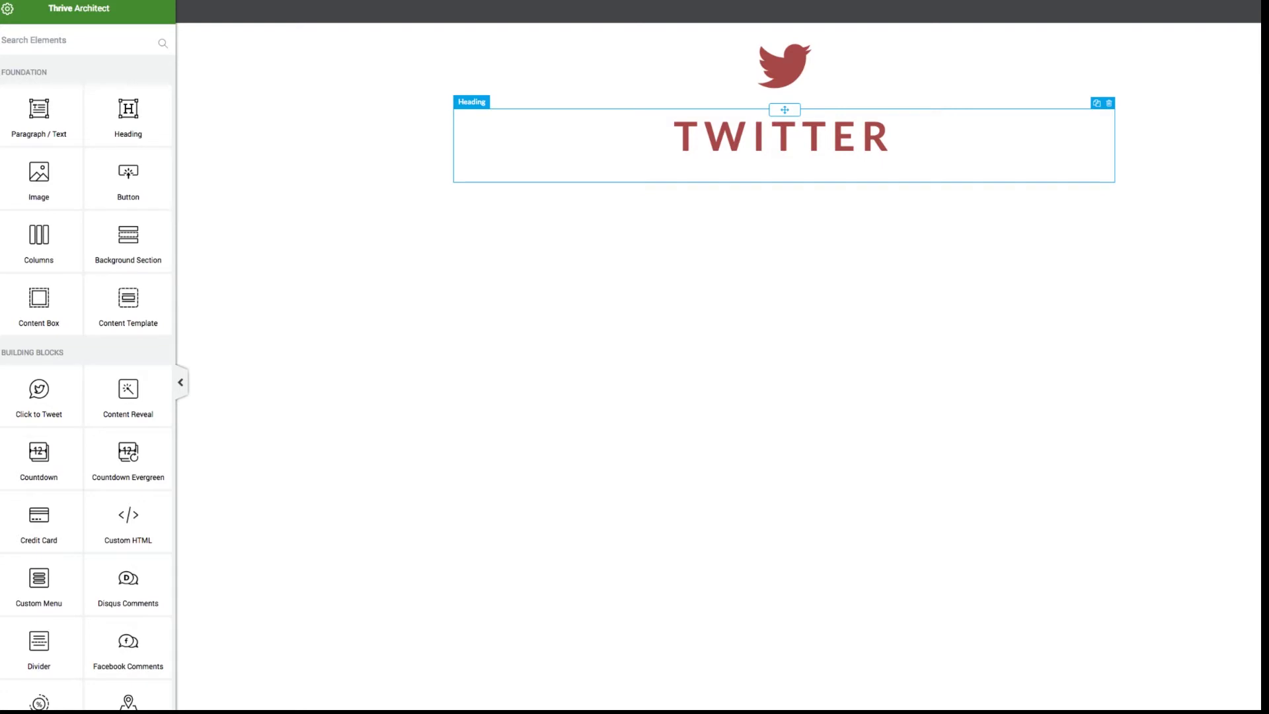
Step: Add a solid color background layer to the Twitter icon in green #1abc9c at 21.7% opacity
left_click(785, 66)
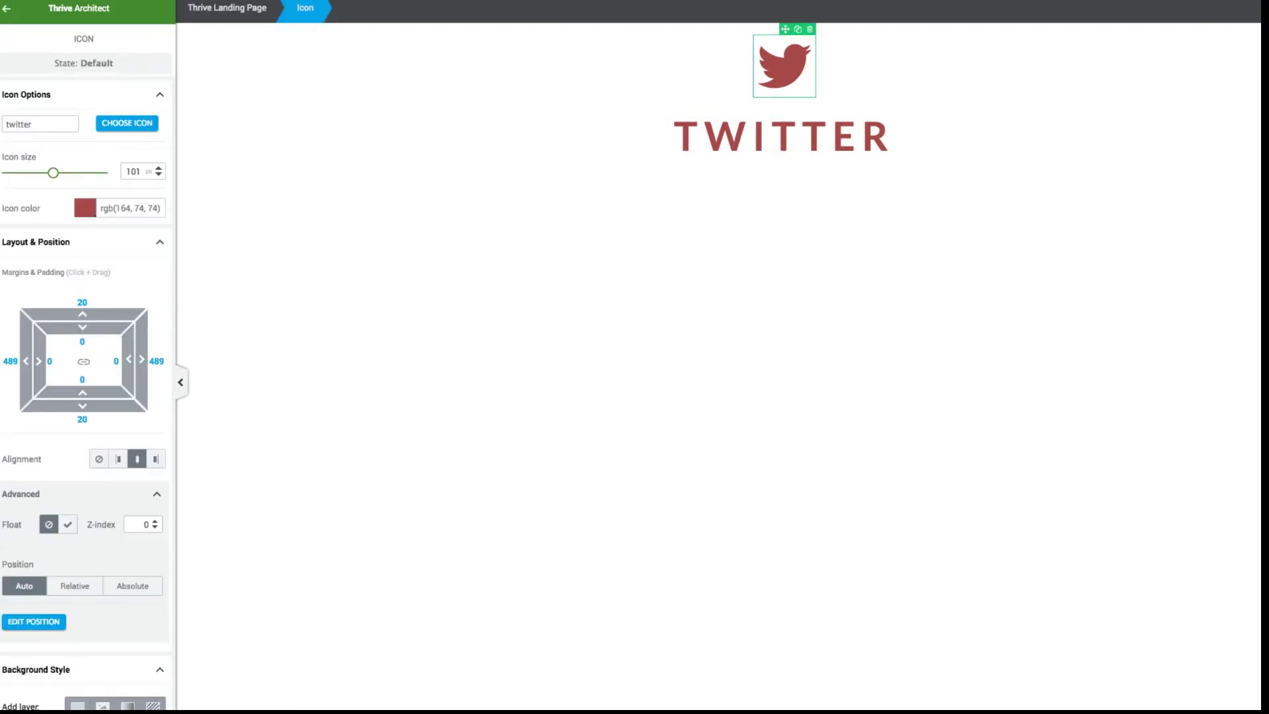
scroll(86, 390, "down", 3)
scroll(85, 390, "down", 3)
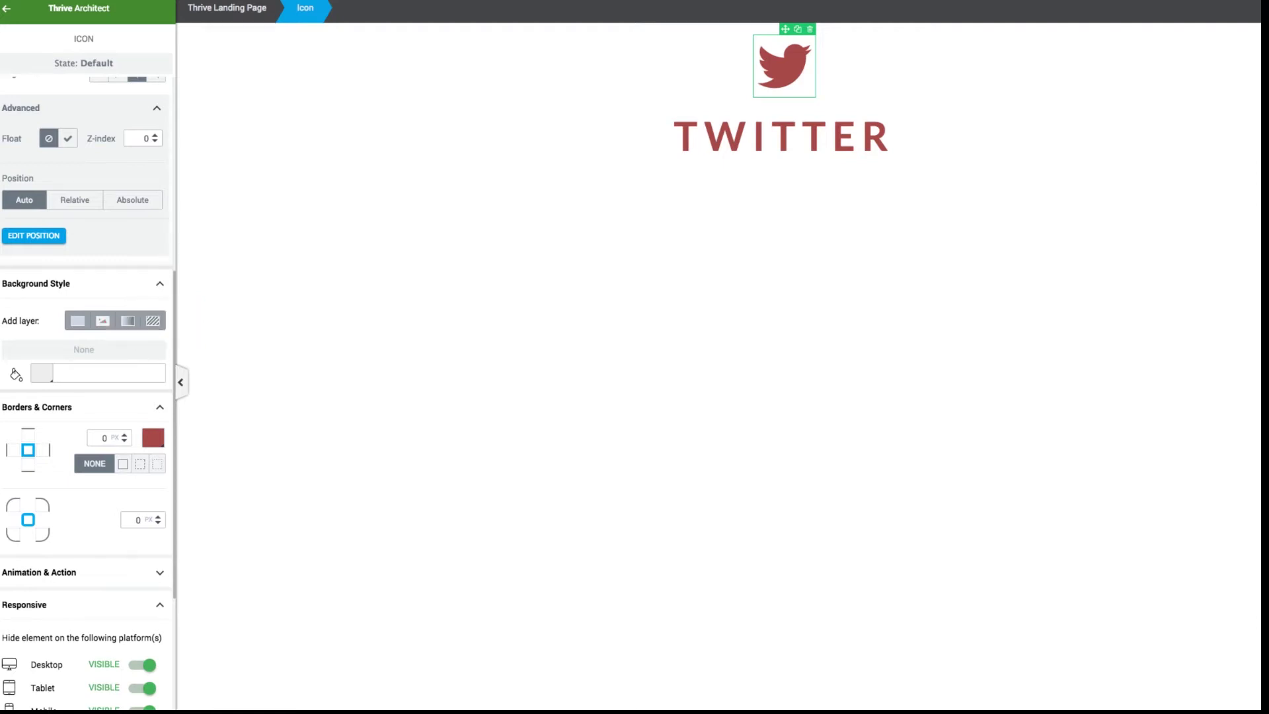
left_click(77, 321)
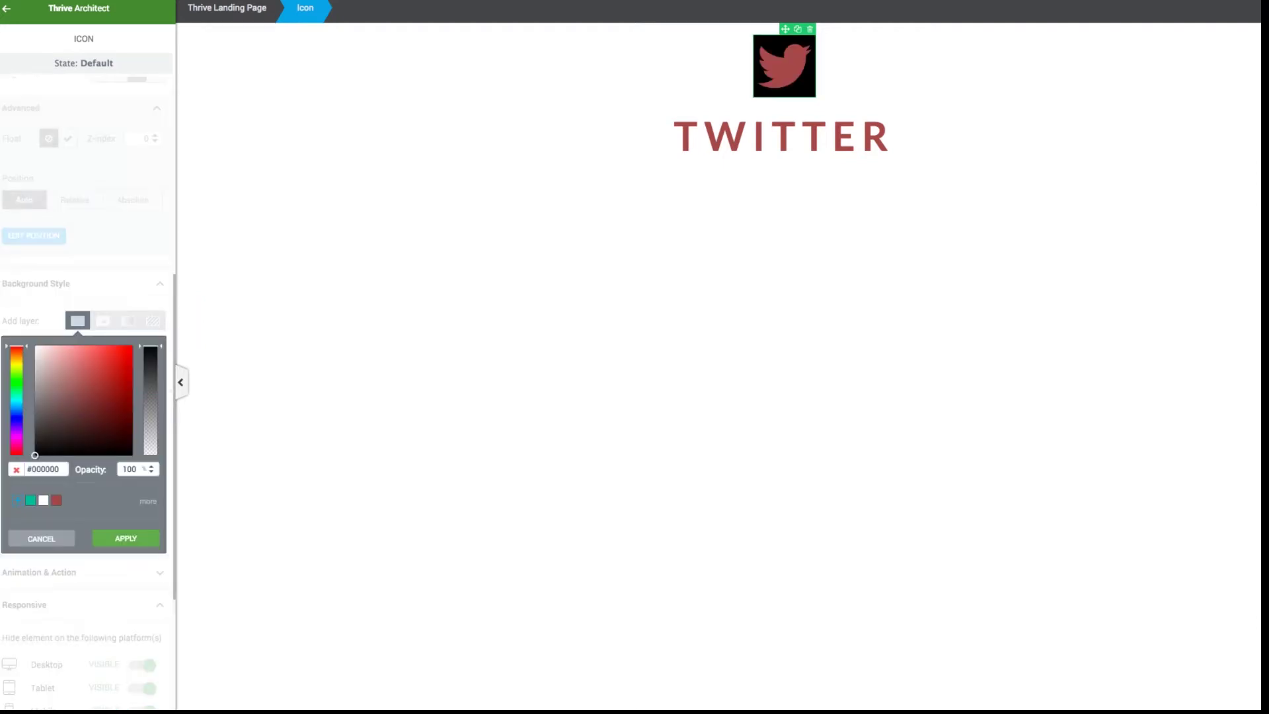
left_click(30, 500)
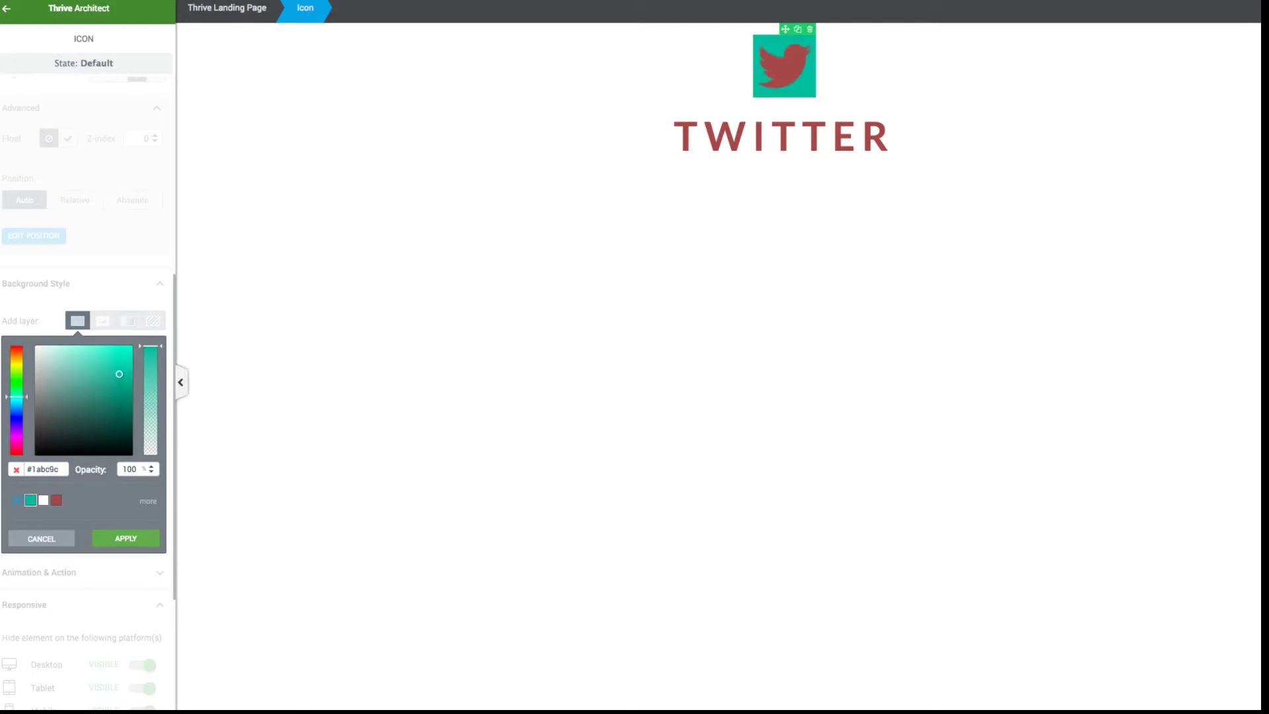
left_click_drag(151, 345, 151, 435)
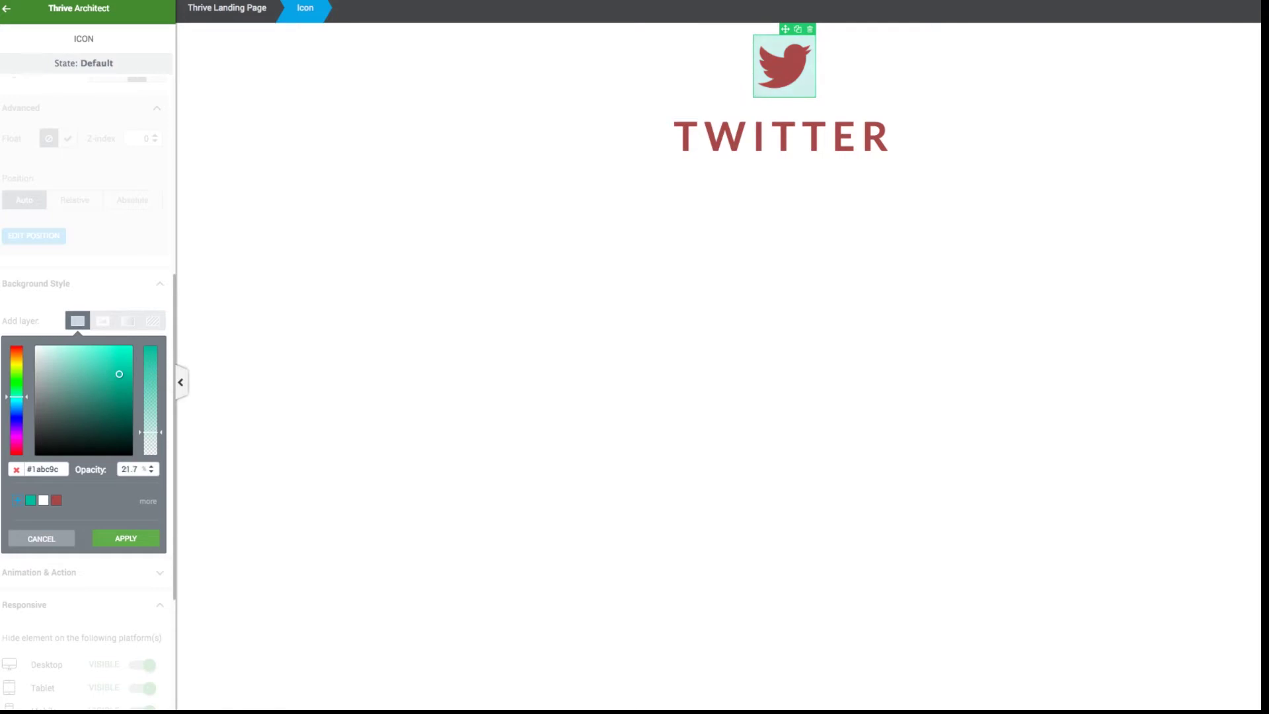
left_click(126, 538)
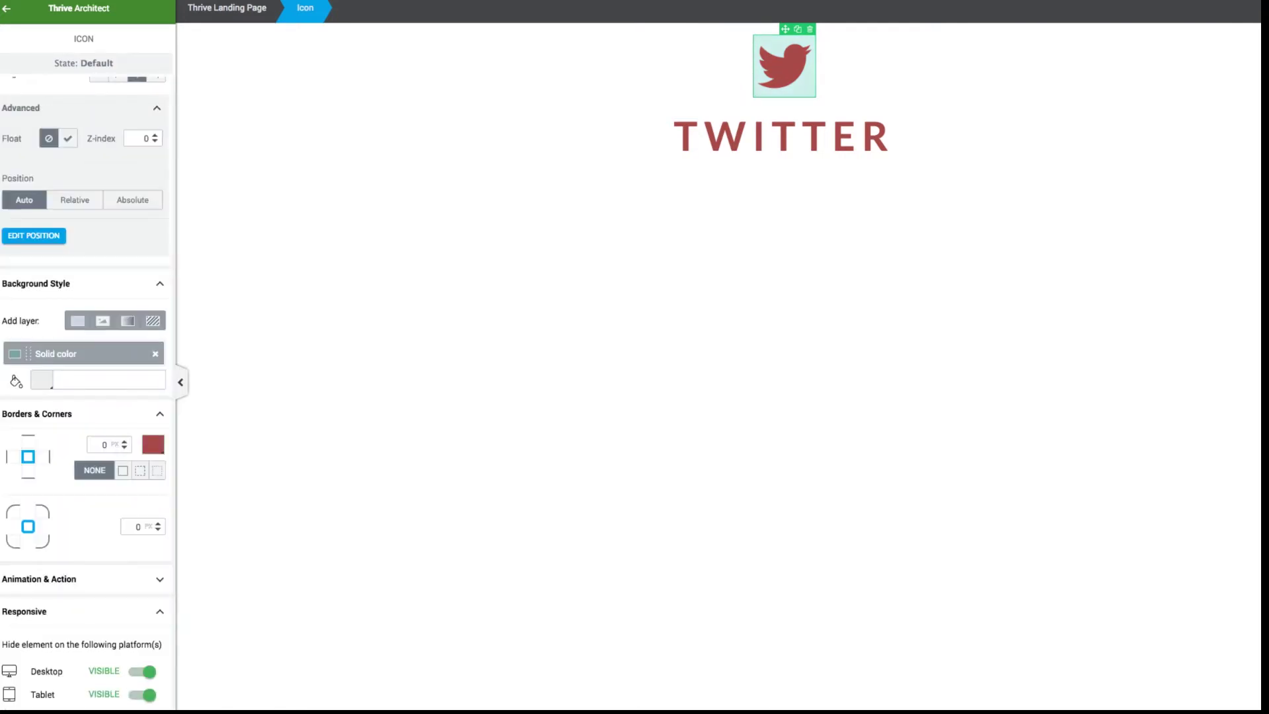
key("Escape")
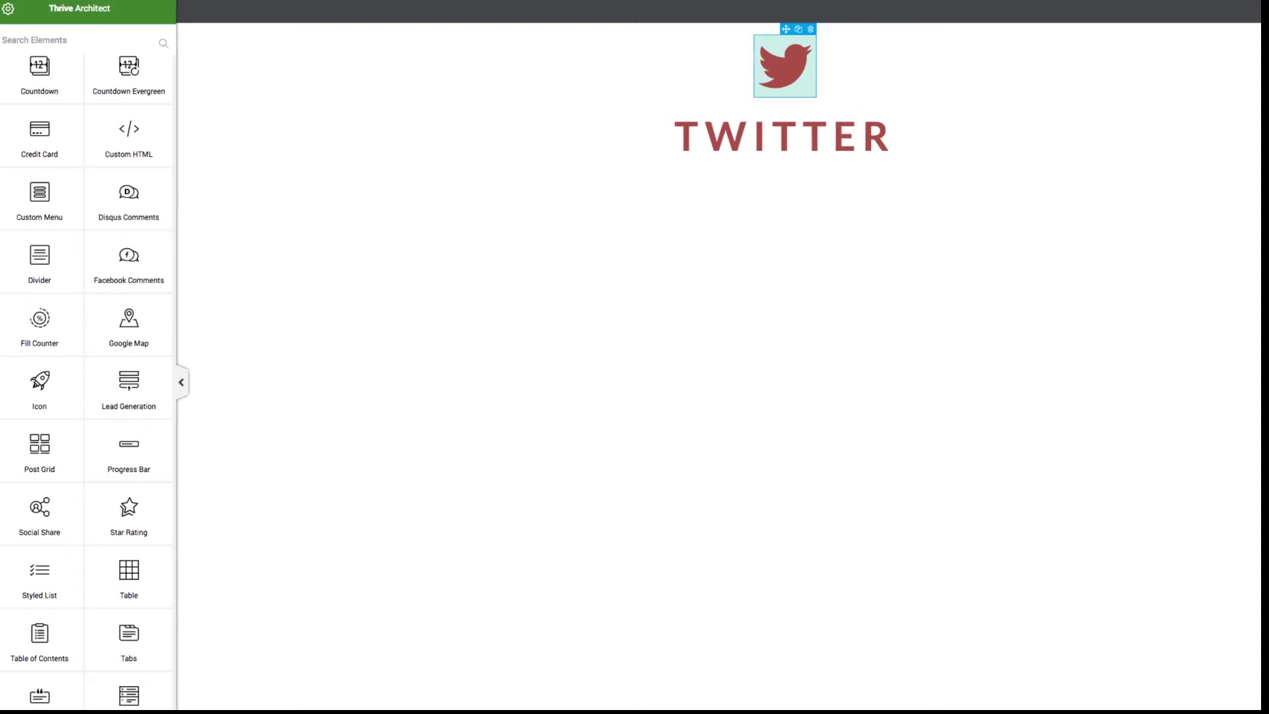
Step: Set the Twitter icon's linked padding to 13 on all four sides
left_click(784, 66)
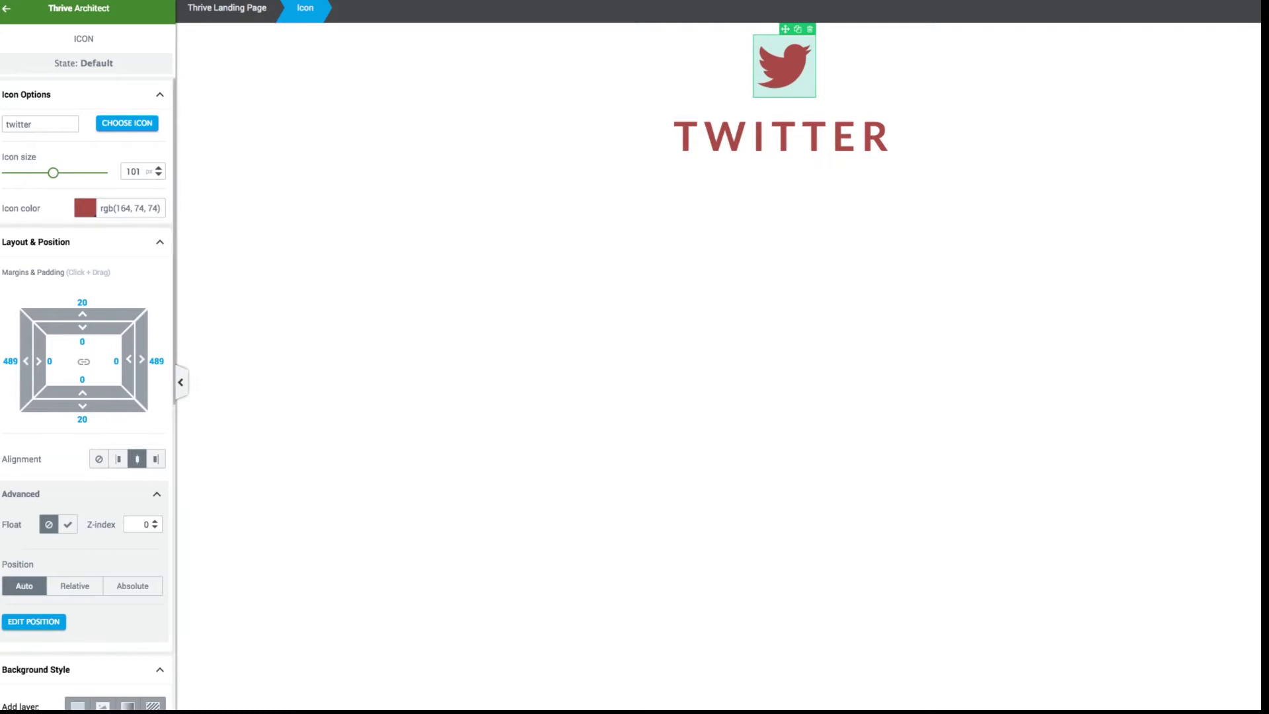
scroll(86, 363, "down", 1)
scroll(86, 396, "down", 5)
scroll(86, 396, "down", 1)
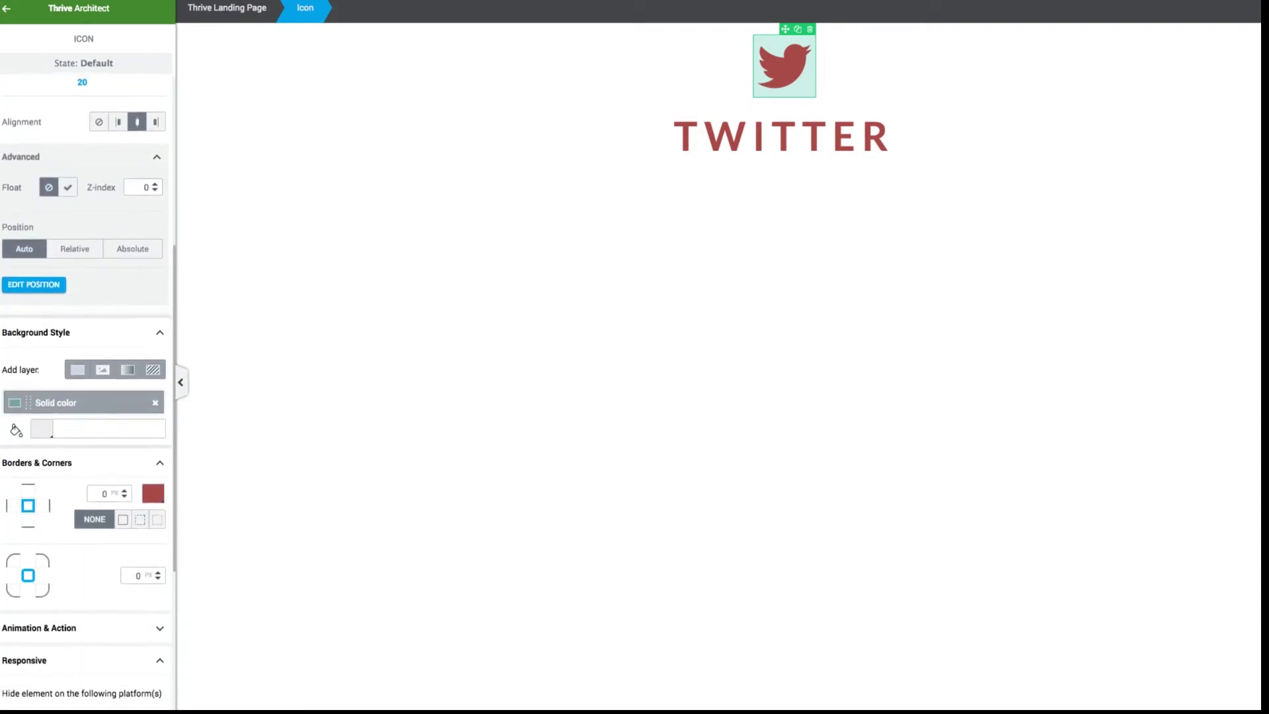
scroll(85, 396, "down", 4)
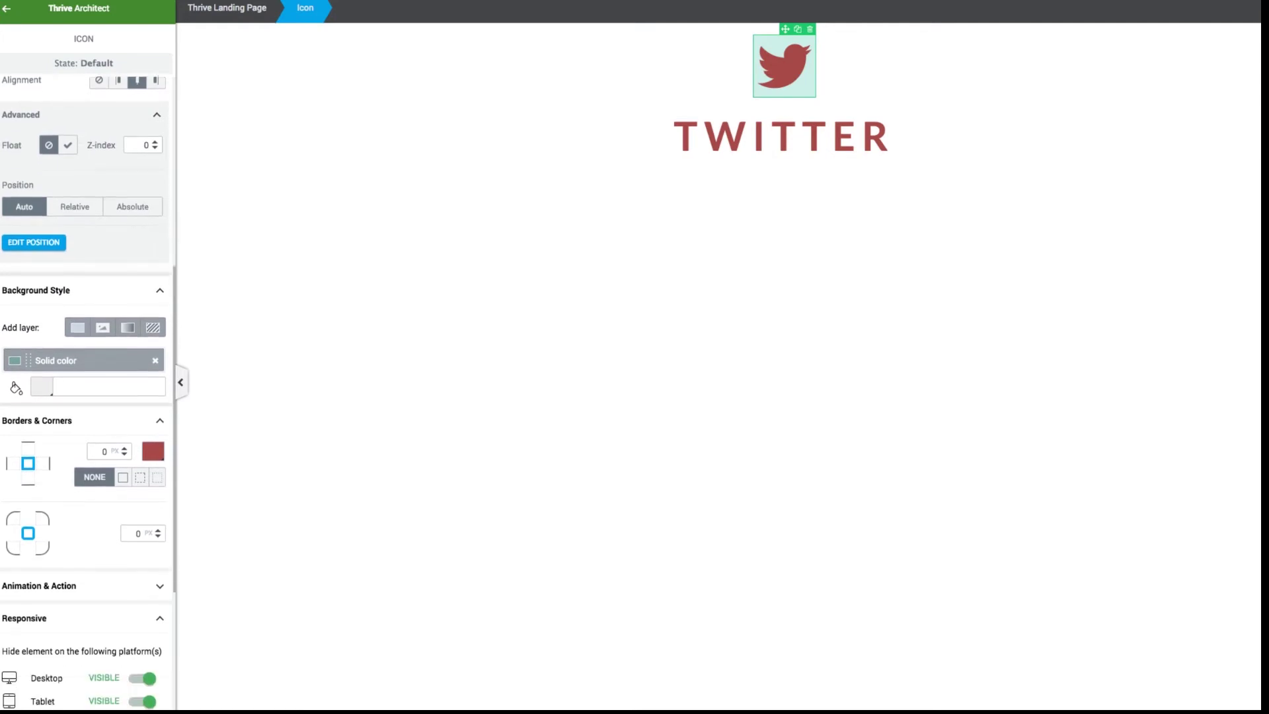
scroll(86, 396, "up", 4)
scroll(86, 397, "up", 4)
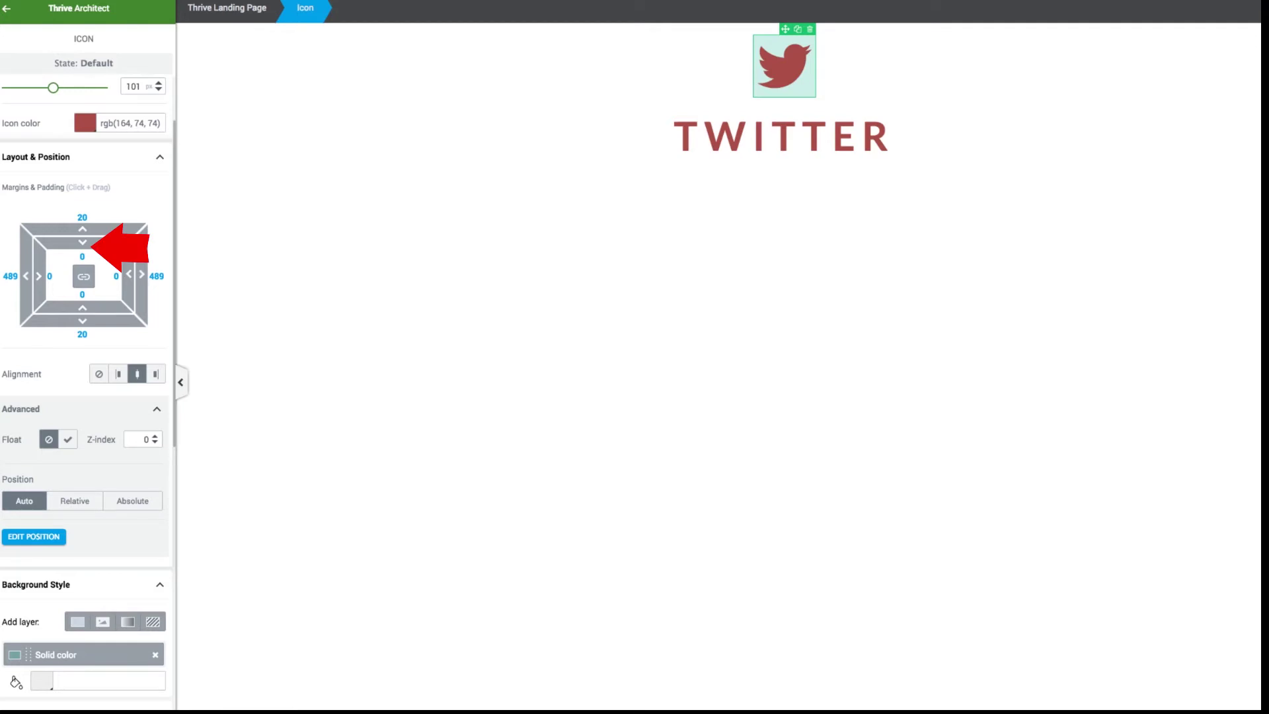
left_click_drag(82, 242, 83, 251)
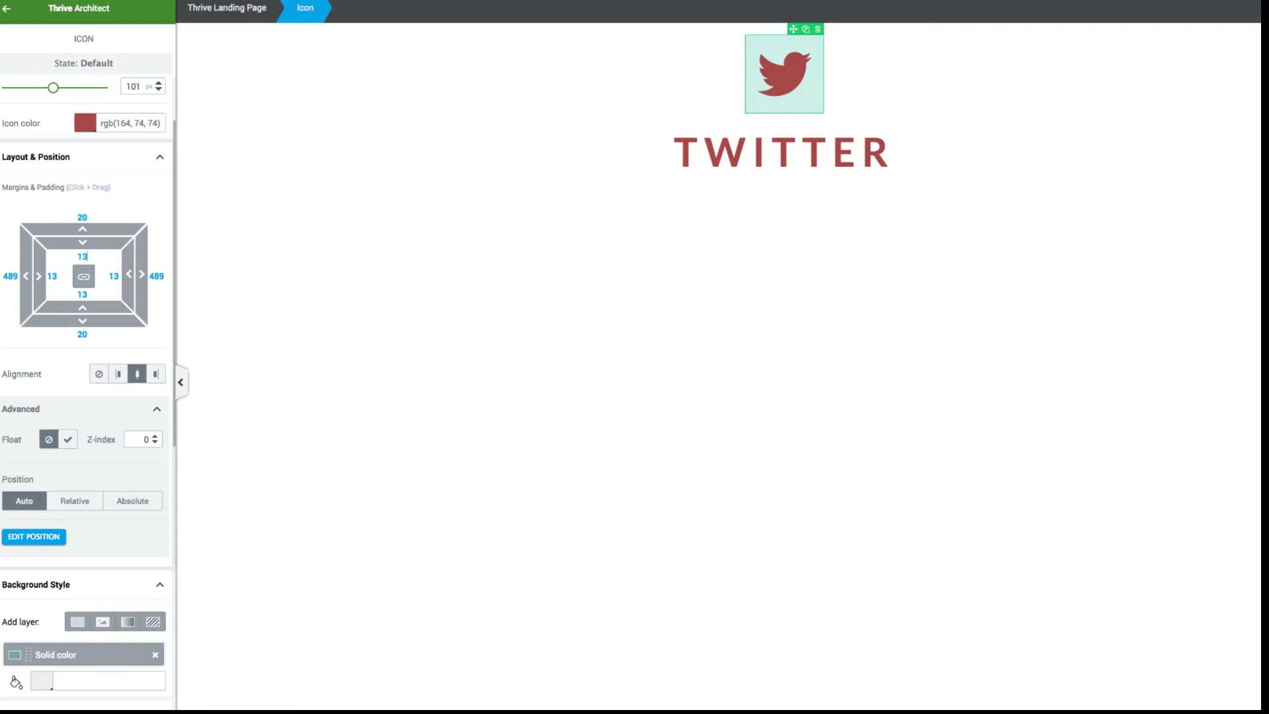
scroll(86, 390, "up", 1)
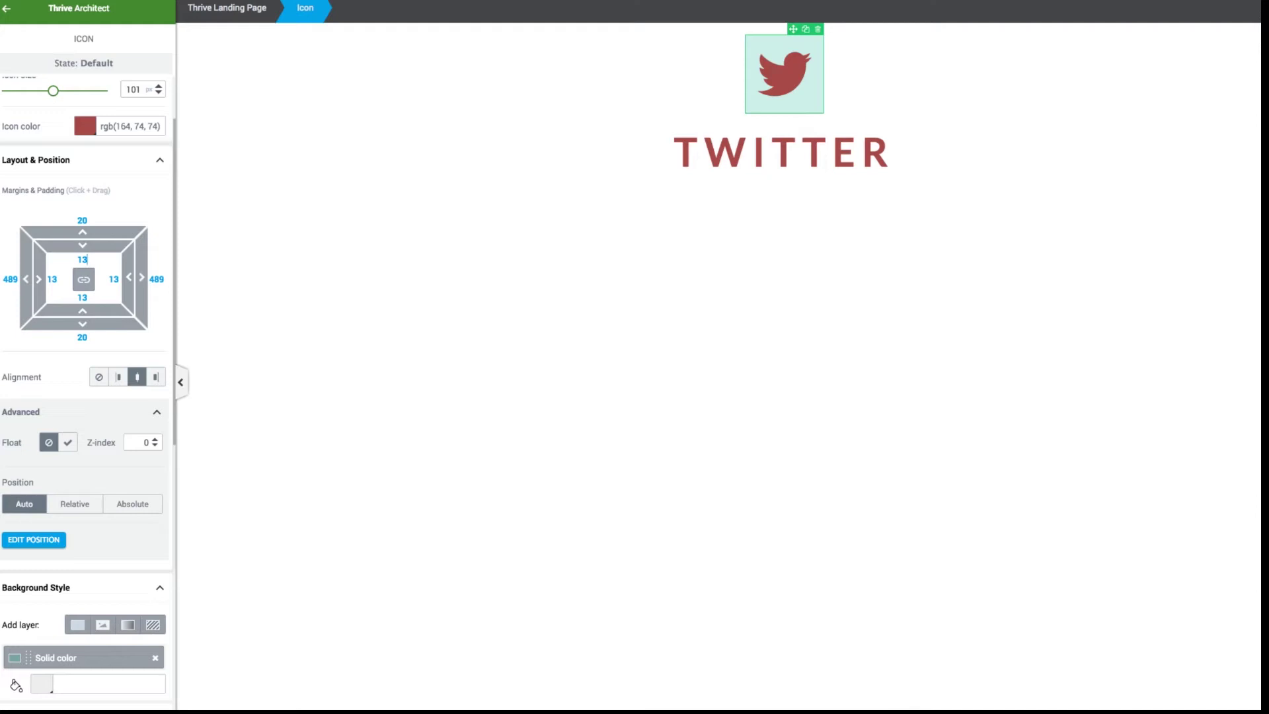
scroll(86, 389, "down", 4)
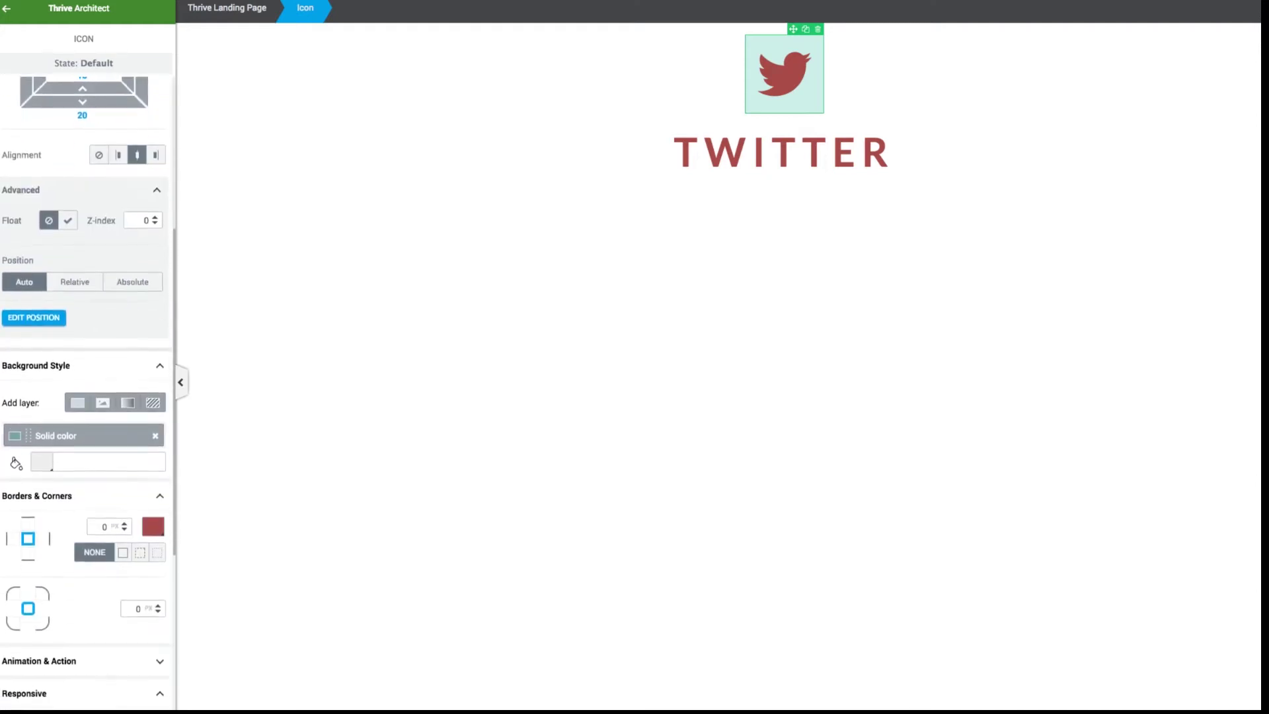
Step: Round all corners of the Twitter icon's background to a radius of 75 px so it forms a circle
scroll(86, 390, "up", 1)
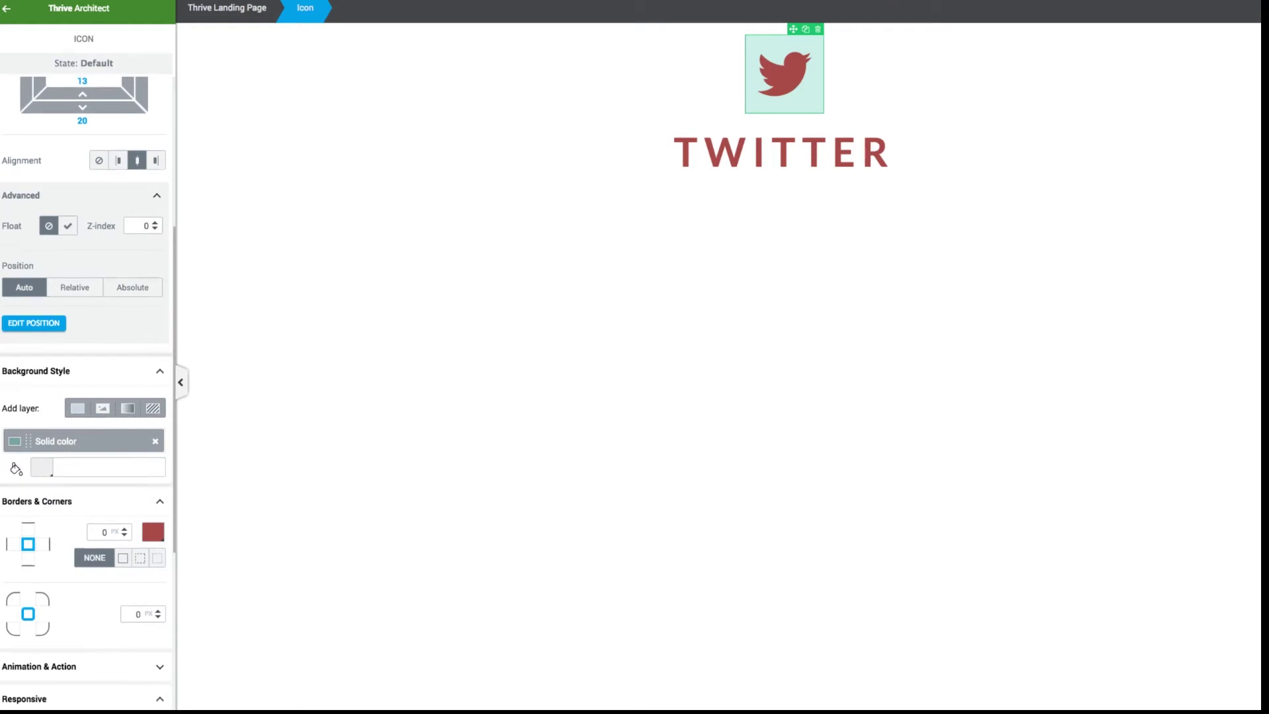
scroll(86, 393, "down", 3)
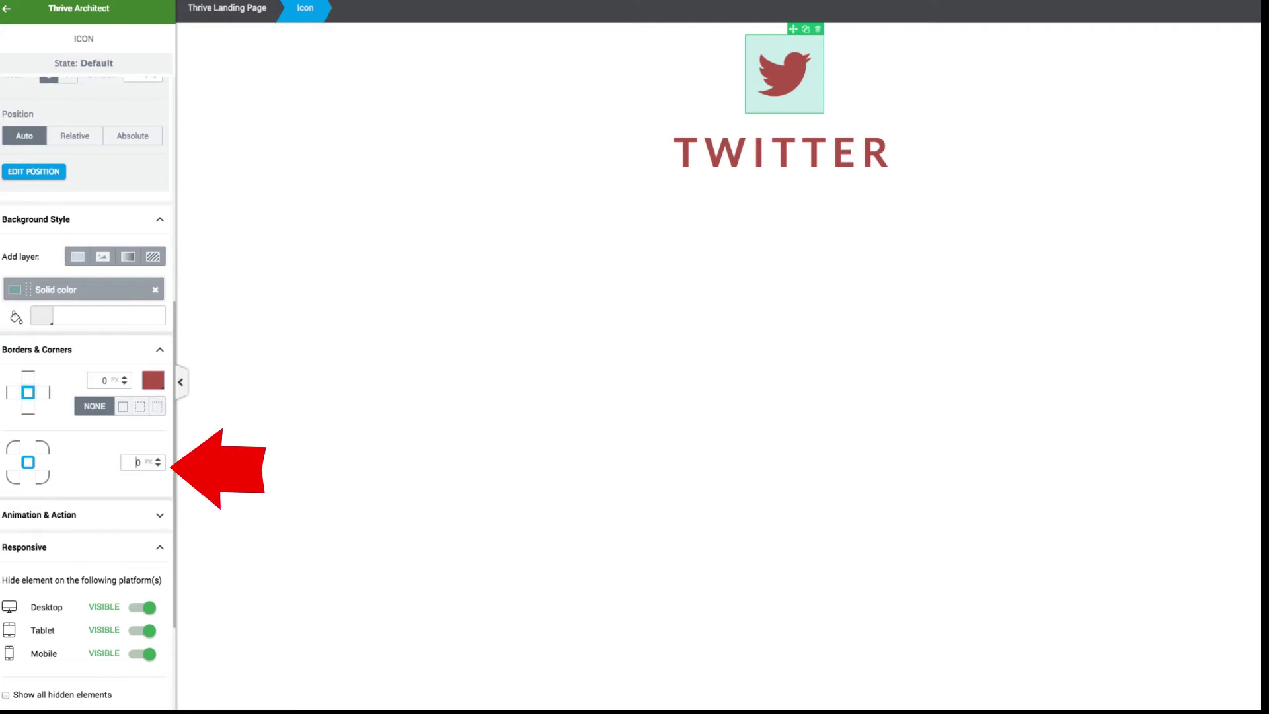
scroll(86, 390, "down", 1)
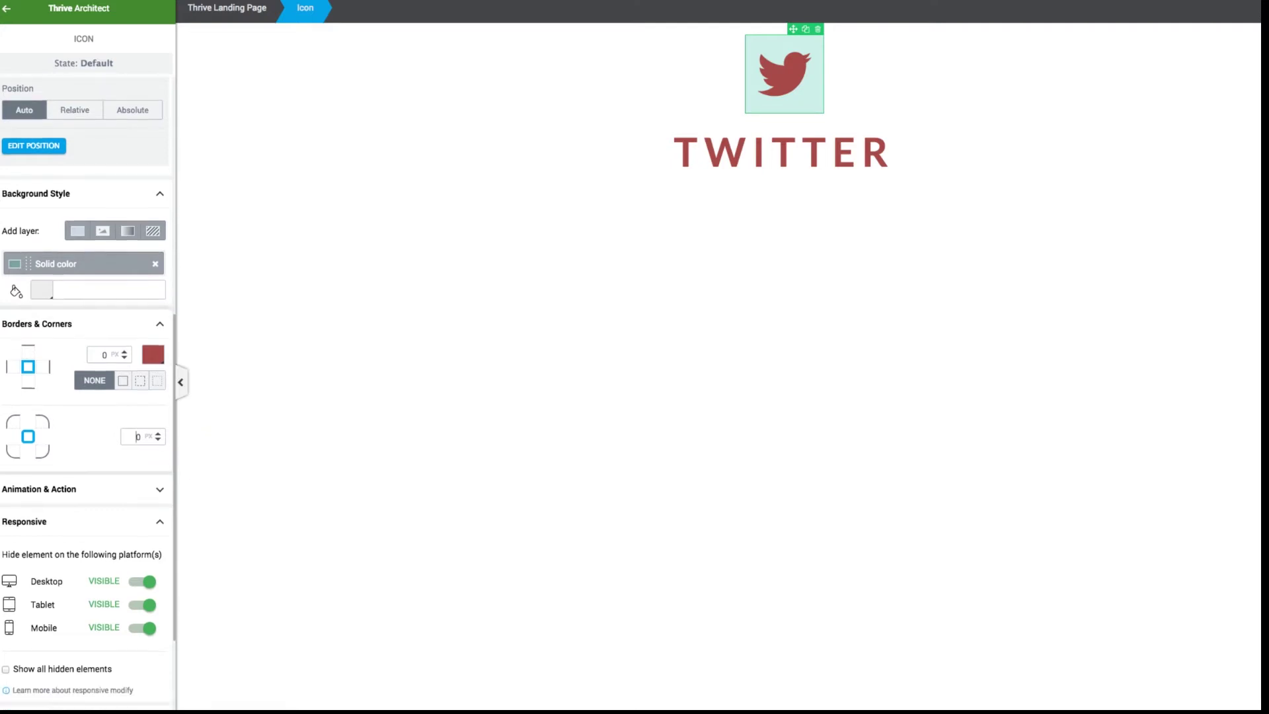
left_click_drag(158, 436, 158, 430)
left_click_drag(158, 436, 158, 413)
key("Down")
key("Down")
key("Down")
key("Down")
key("Down")
key("Down")
key("Down")
key("Down")
key("Down")
key("Down")
key("Down")
key("Down")
key("Down")
key("Down")
key("Down")
key("Down")
key("Down")
key("Down")
key("Down")
key("Down")
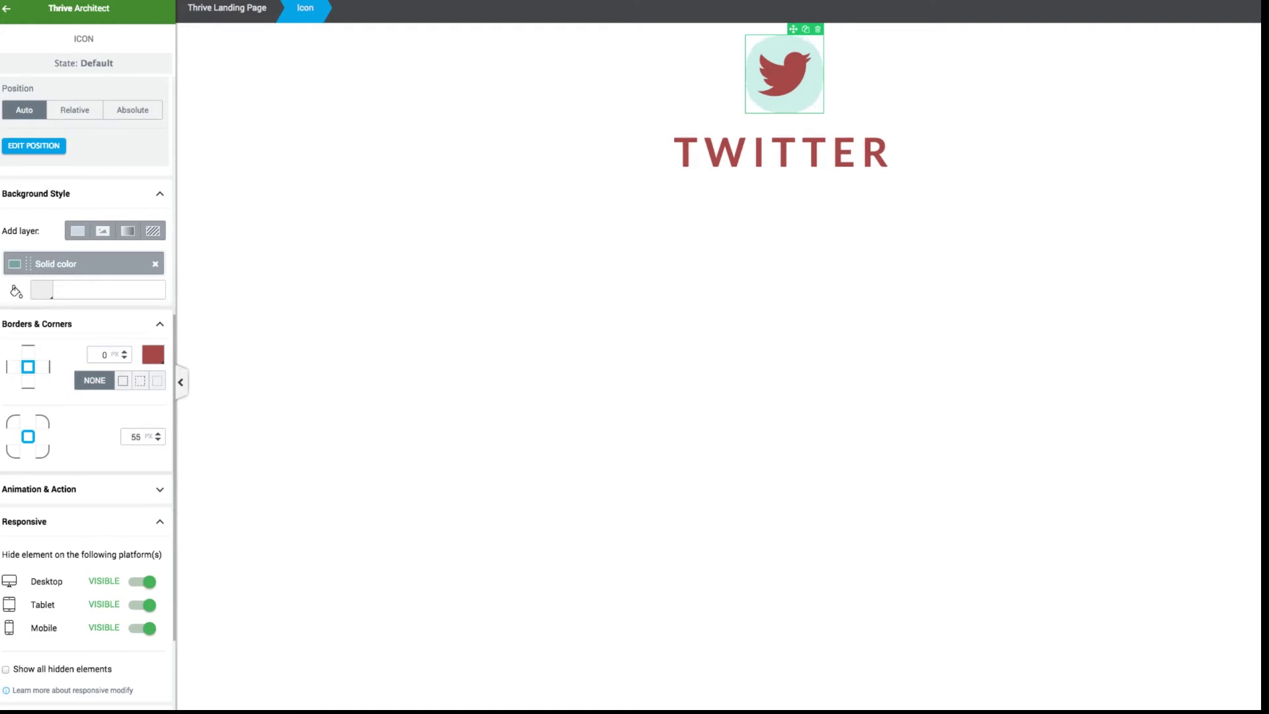
key("Up")
key("Up")
key("Up")
key("Up")
key("Up")
key("Up")
key("Up")
key("Up")
key("Down")
key("Down")
key("Down")
key("Down")
key("Down")
key("Down")
key("Down")
key("Down")
key("Down")
key("Down")
key("Down")
key("Down")
key("Down")
key("Down")
key("Down")
key("Down")
key("Down")
key("Down")
key("Down")
key("Down")
key("Down")
key("Down")
key("Down")
key("Down")
key("Down")
key("Down")
key("Up")
key("Up")
key("Up")
key("Up")
key("Up")
key("Up")
key("Up")
key("Up")
key("Up")
key("Up")
key("Up")
key("Up")
key("Up")
key("Up")
key("Up")
key("Up")
key("Up")
key("Up")
key("Up")
key("Up")
key("Up")
key("Up")
key("Up")
key("Up")
key("Up")
key("Up")
key("Up")
key("Up")
key("Escape")
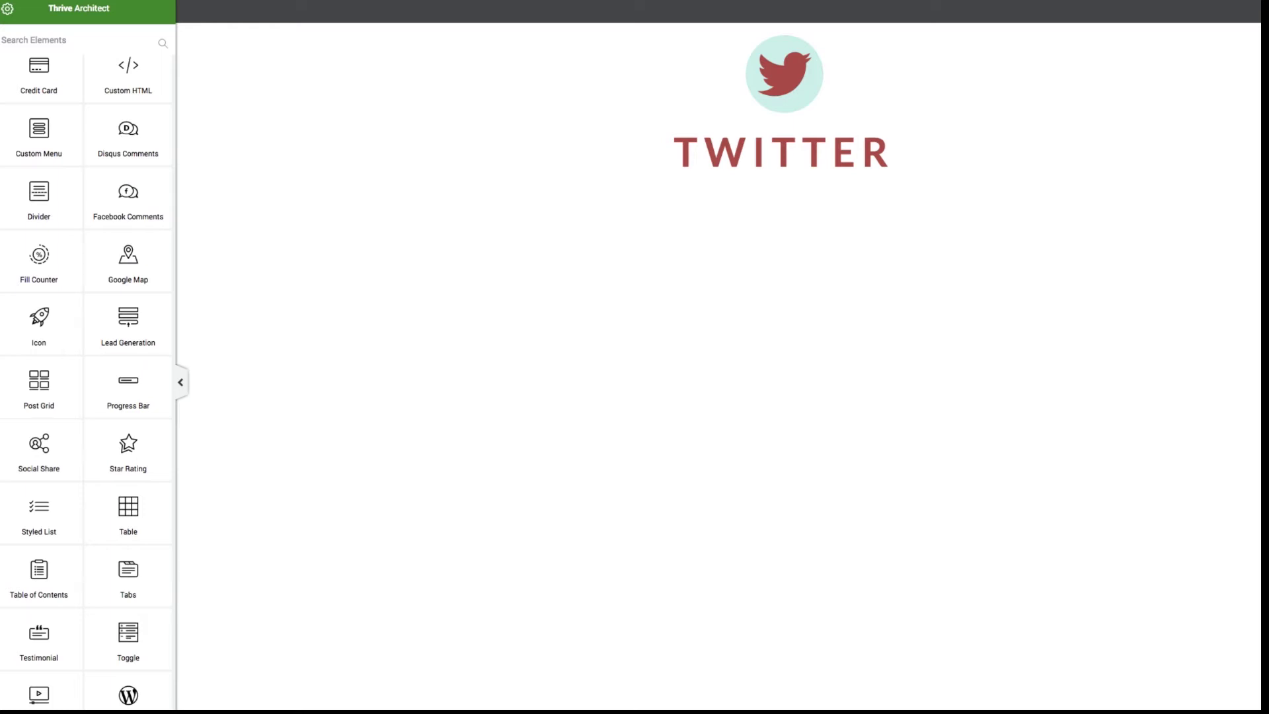
Step: Add a drop shadow to the Twitter icon with distance 0, blur 35 and spread 8 px
left_click(784, 73)
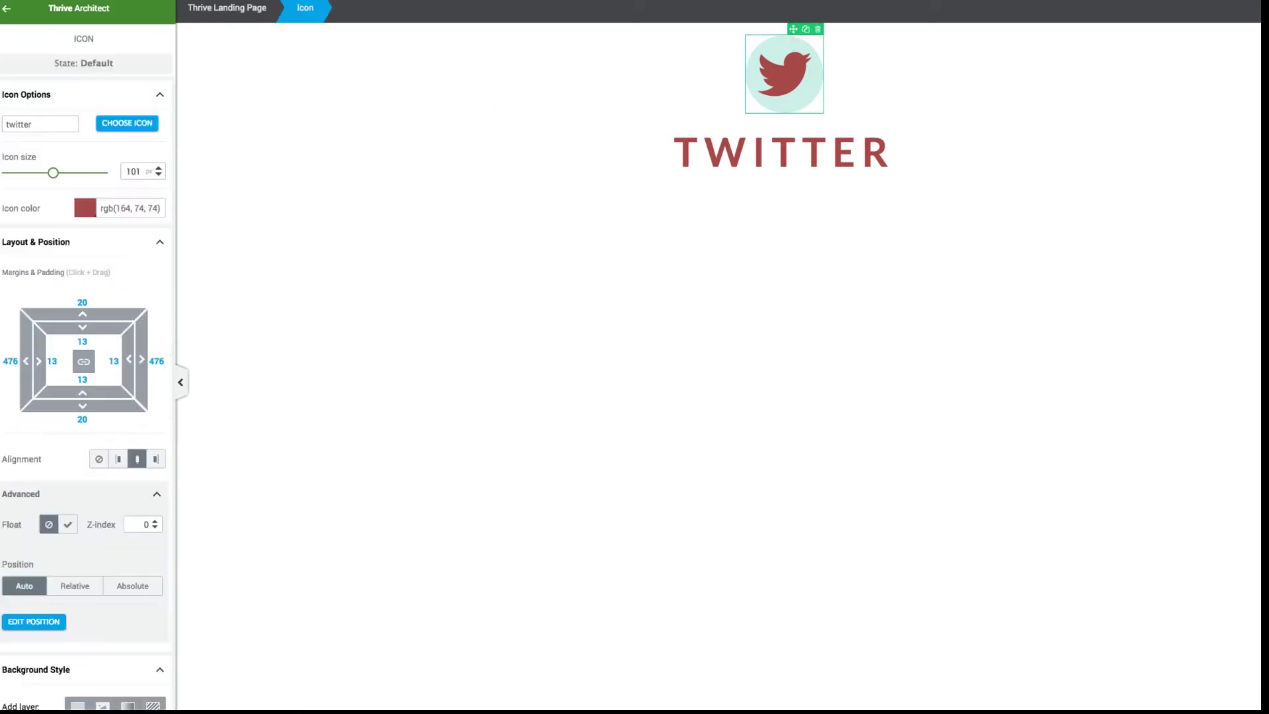
scroll(86, 393, "down", 8)
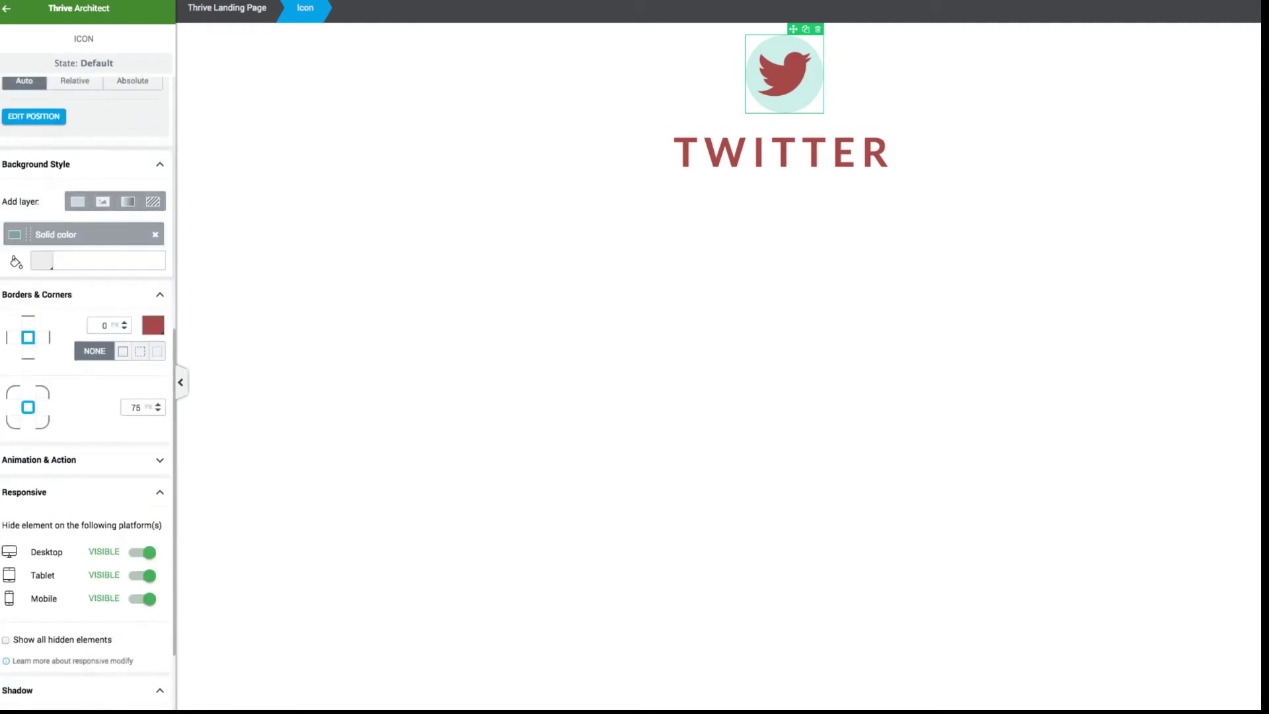
scroll(88, 392, "down", 1)
scroll(88, 393, "down", 2)
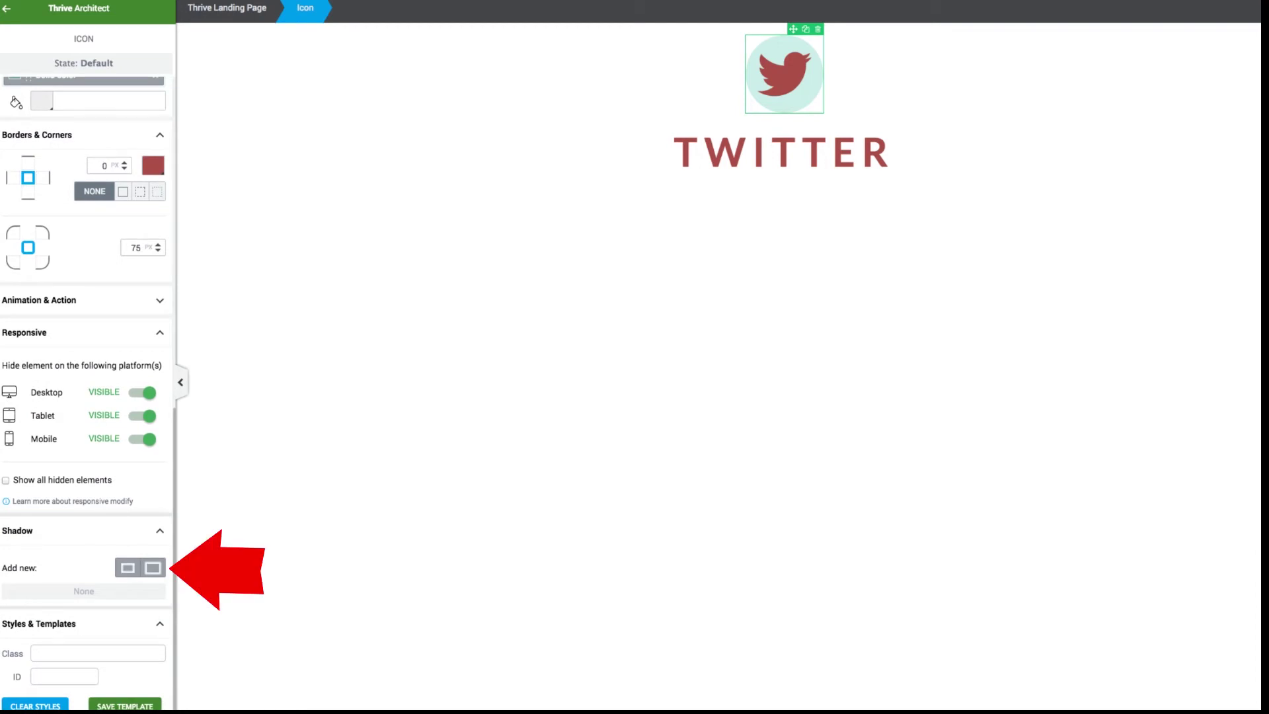
left_click(152, 568)
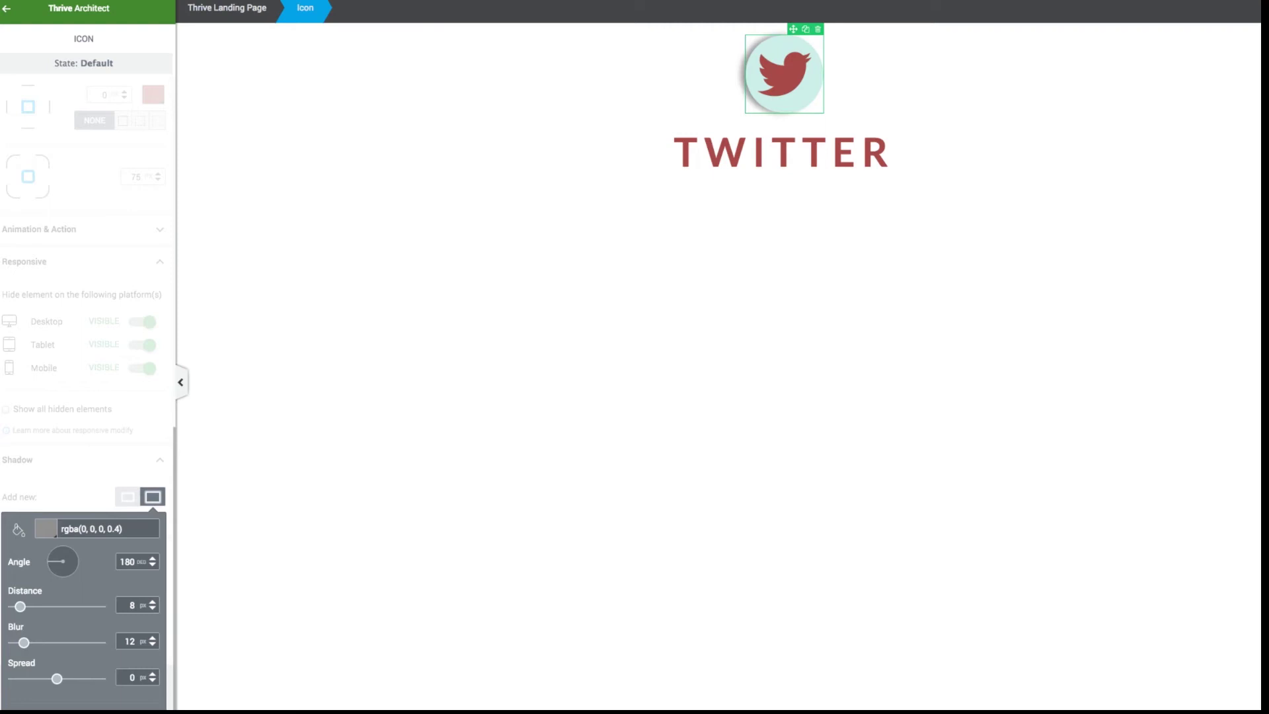
left_click_drag(20, 605, 14, 606)
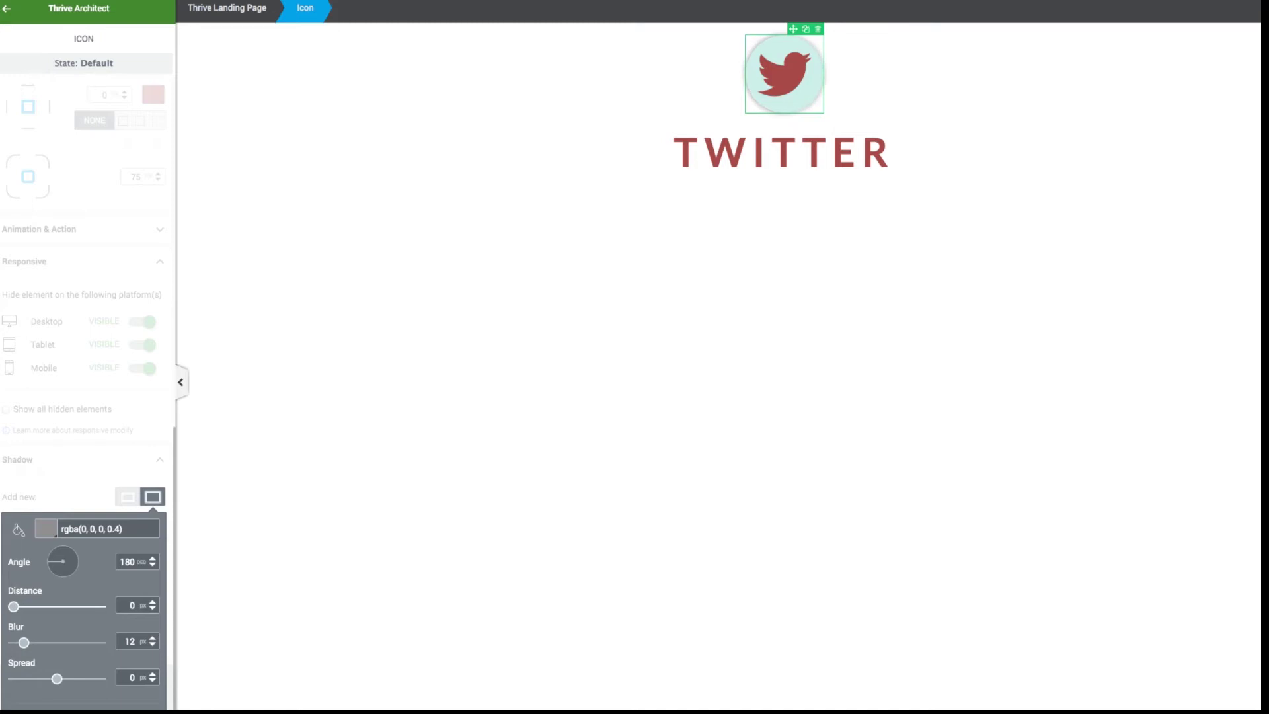
left_click_drag(23, 642, 48, 679)
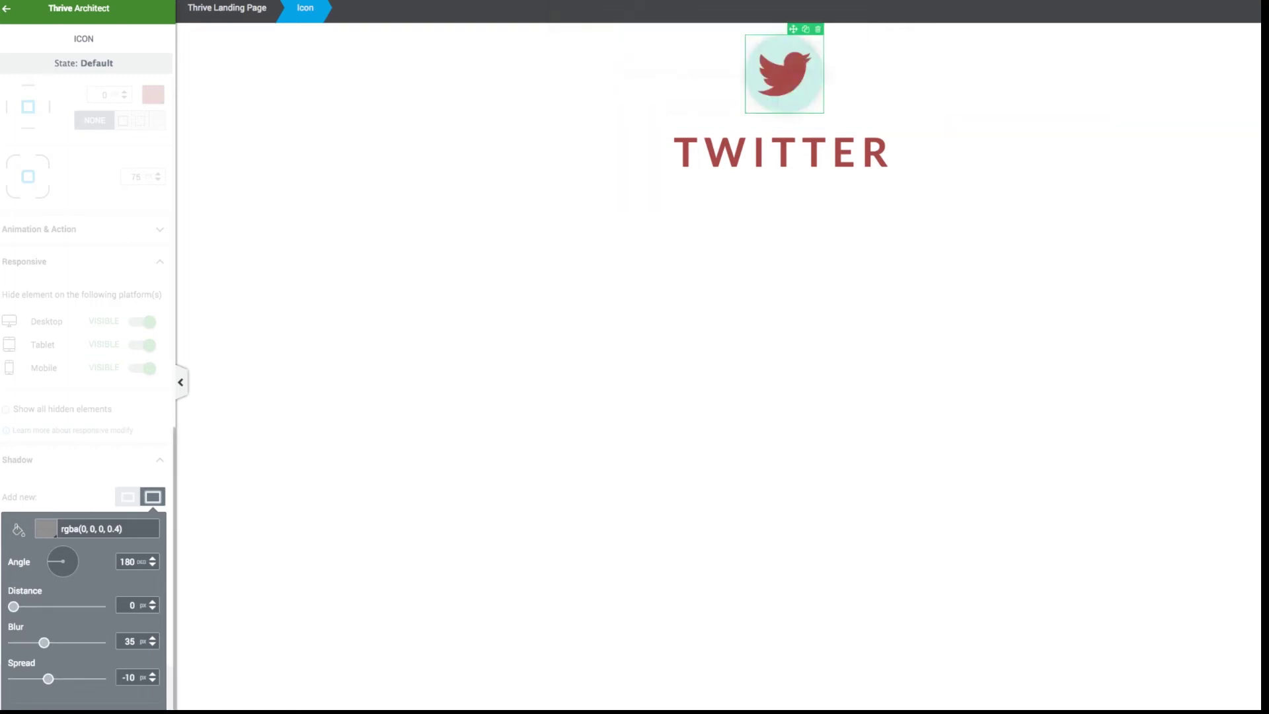
left_click_drag(48, 678, 64, 679)
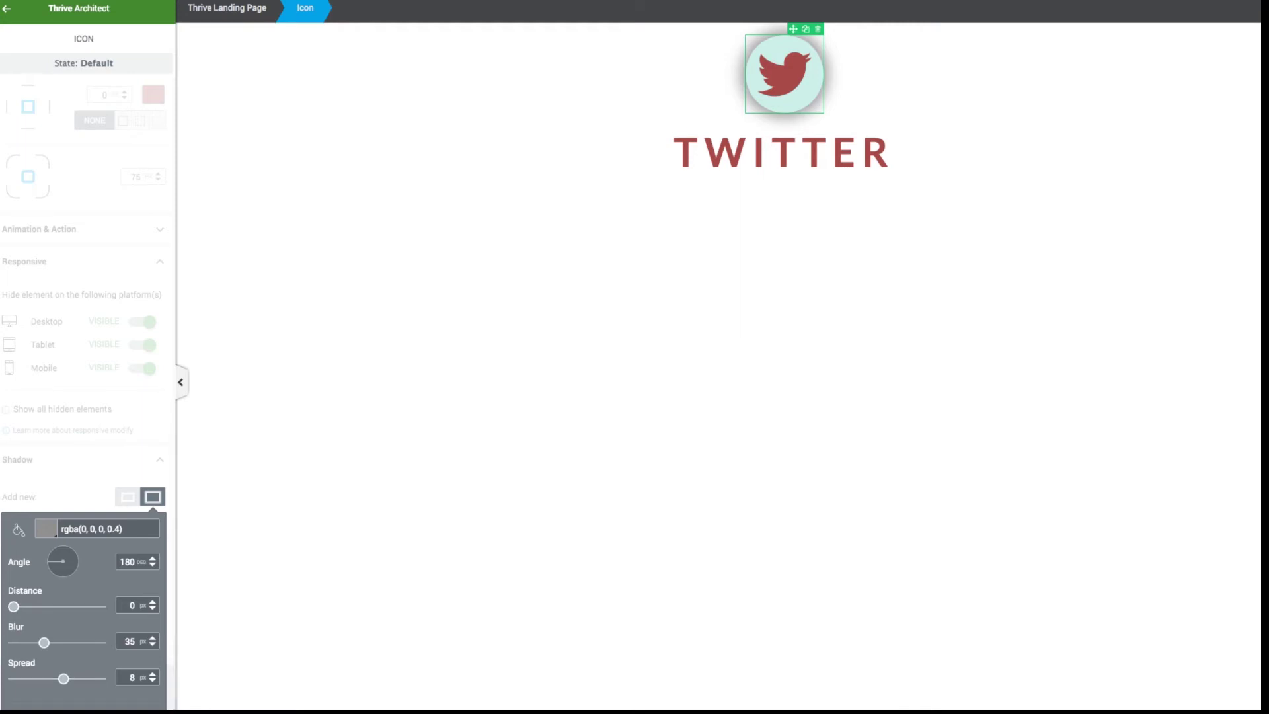
left_click(502, 370)
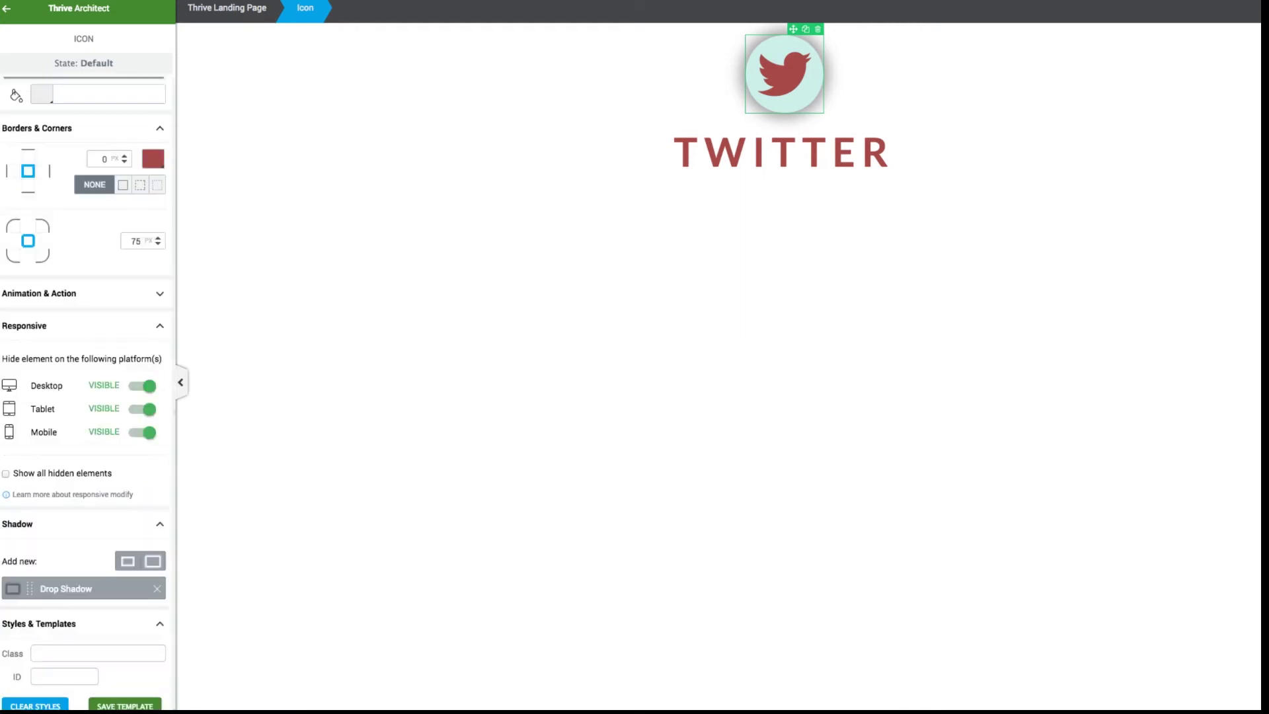
left_click(502, 370)
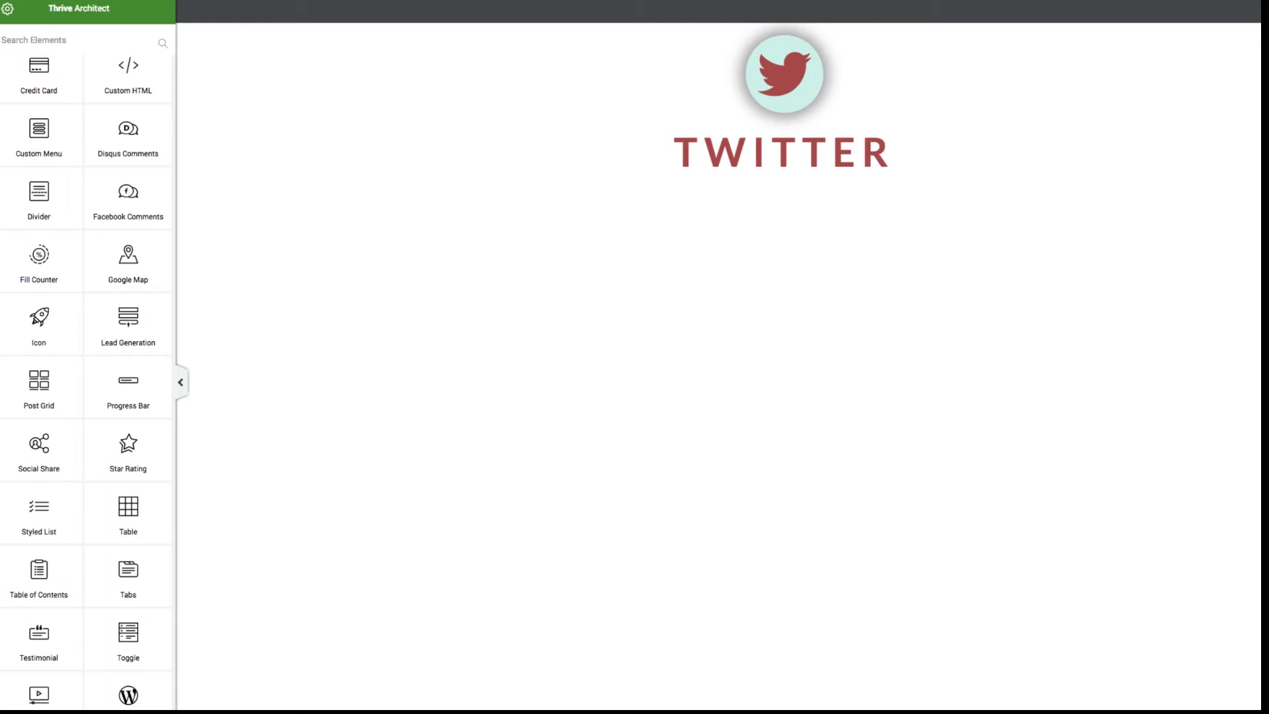
left_click(784, 74)
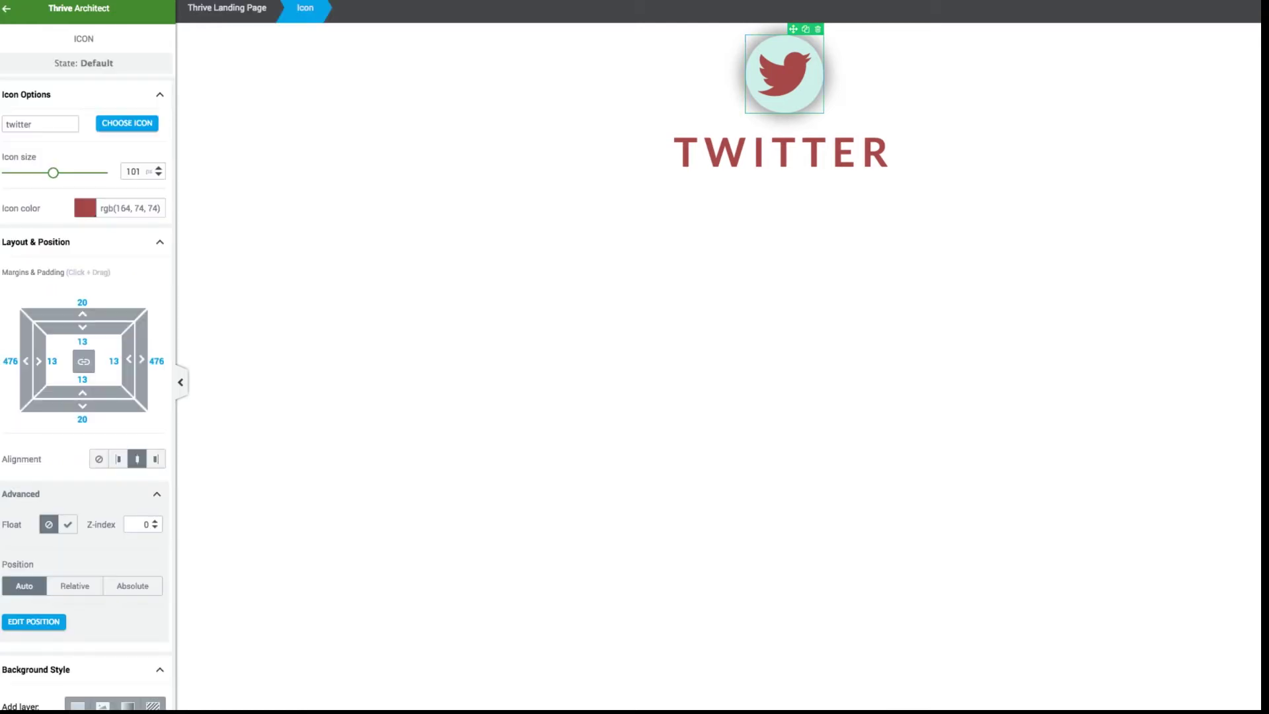
key("Escape")
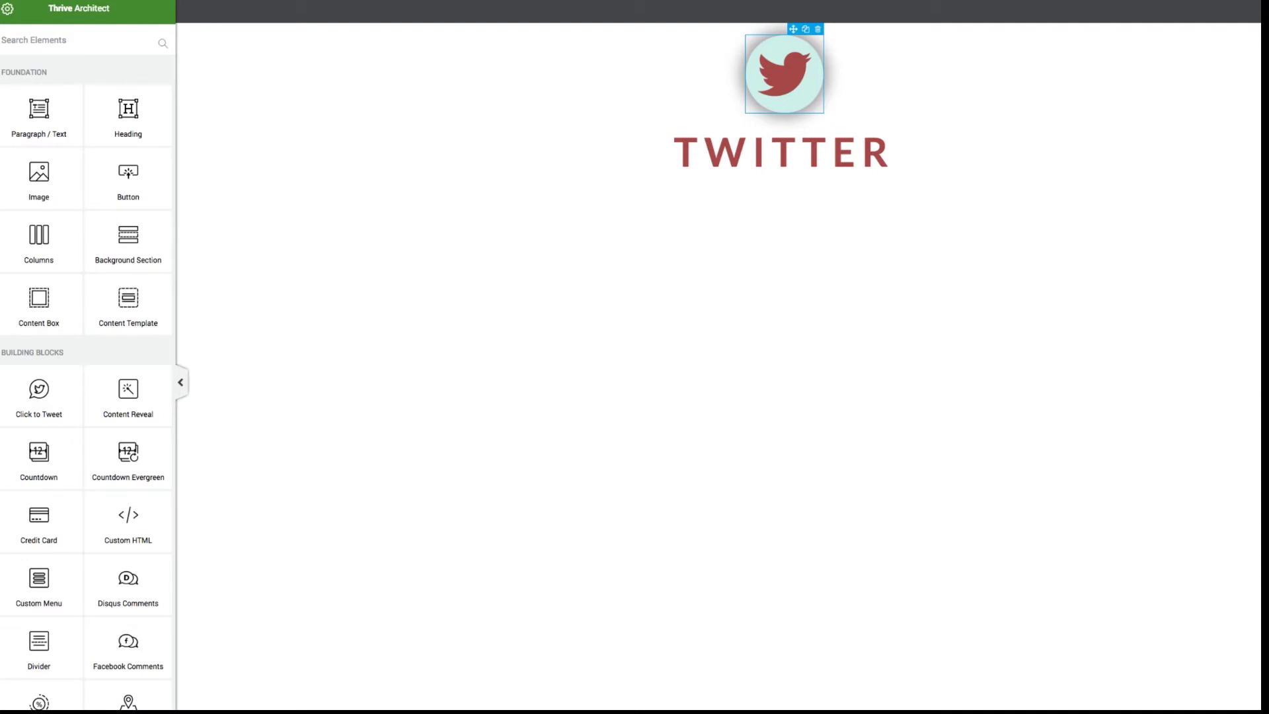
left_click(780, 153)
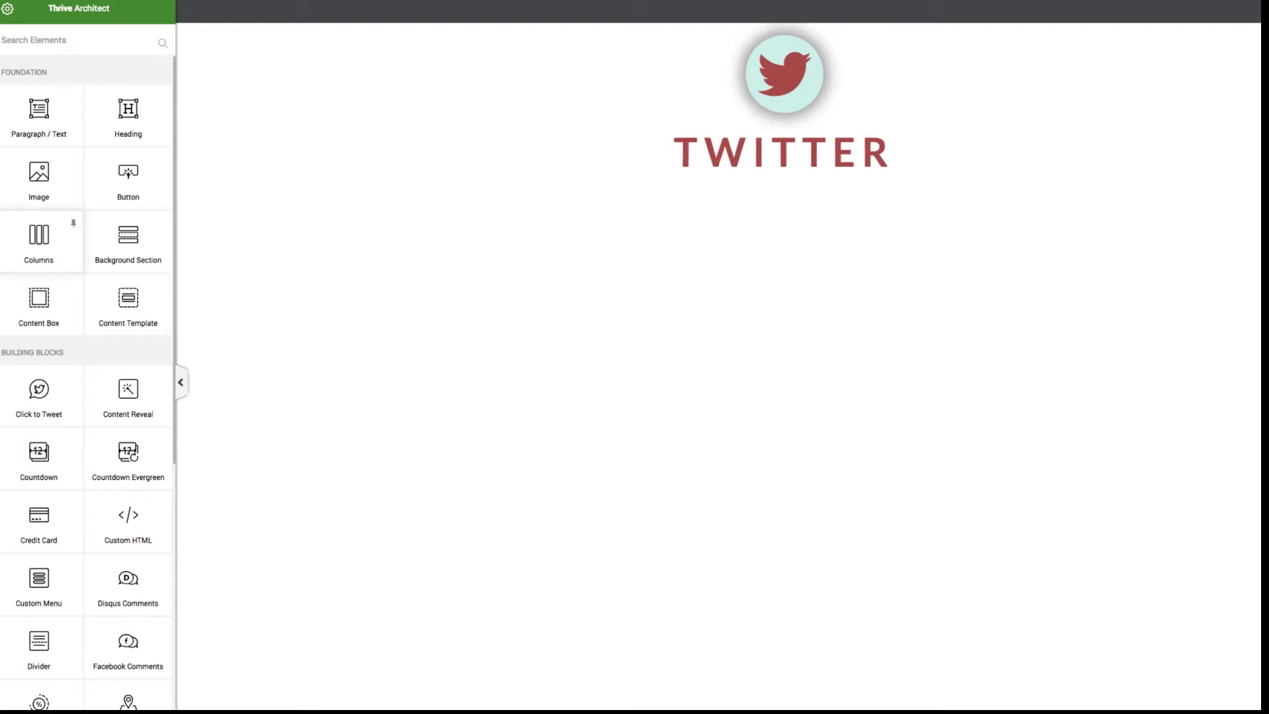
Step: Insert a two-column element below the Twitter heading using the 1/3 and 2/3 layout
left_click(40, 242)
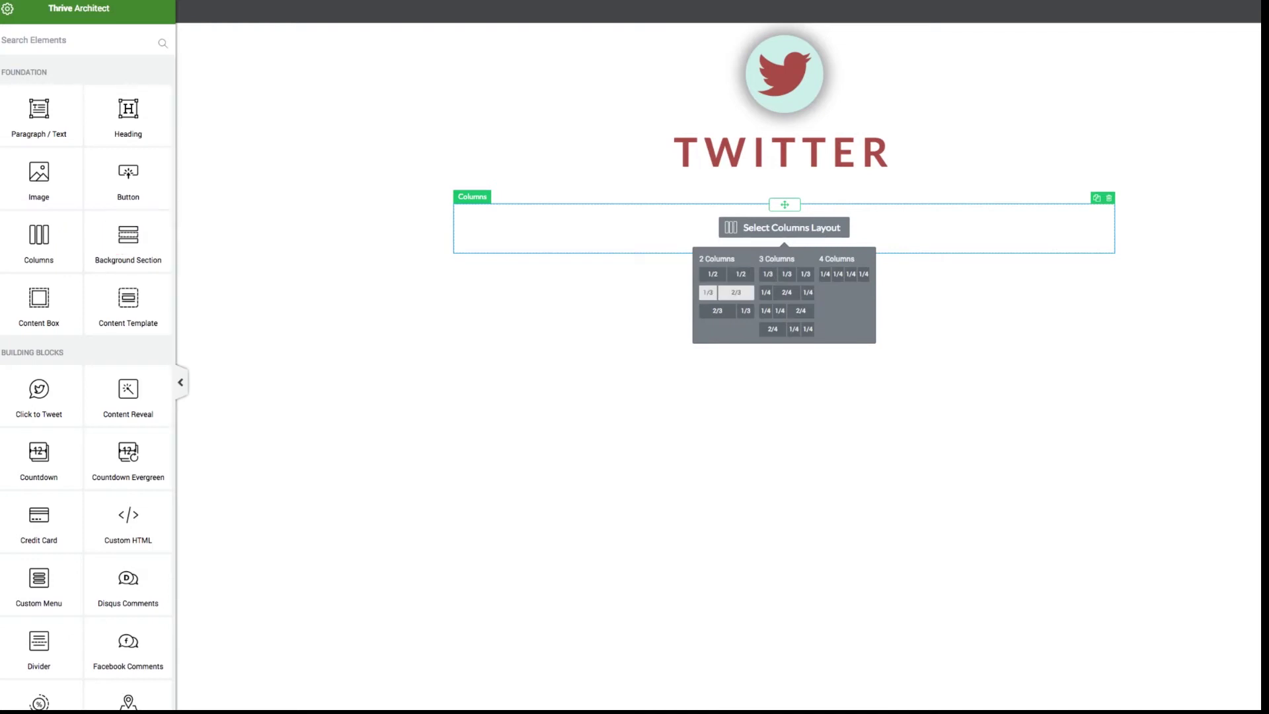
left_click(727, 292)
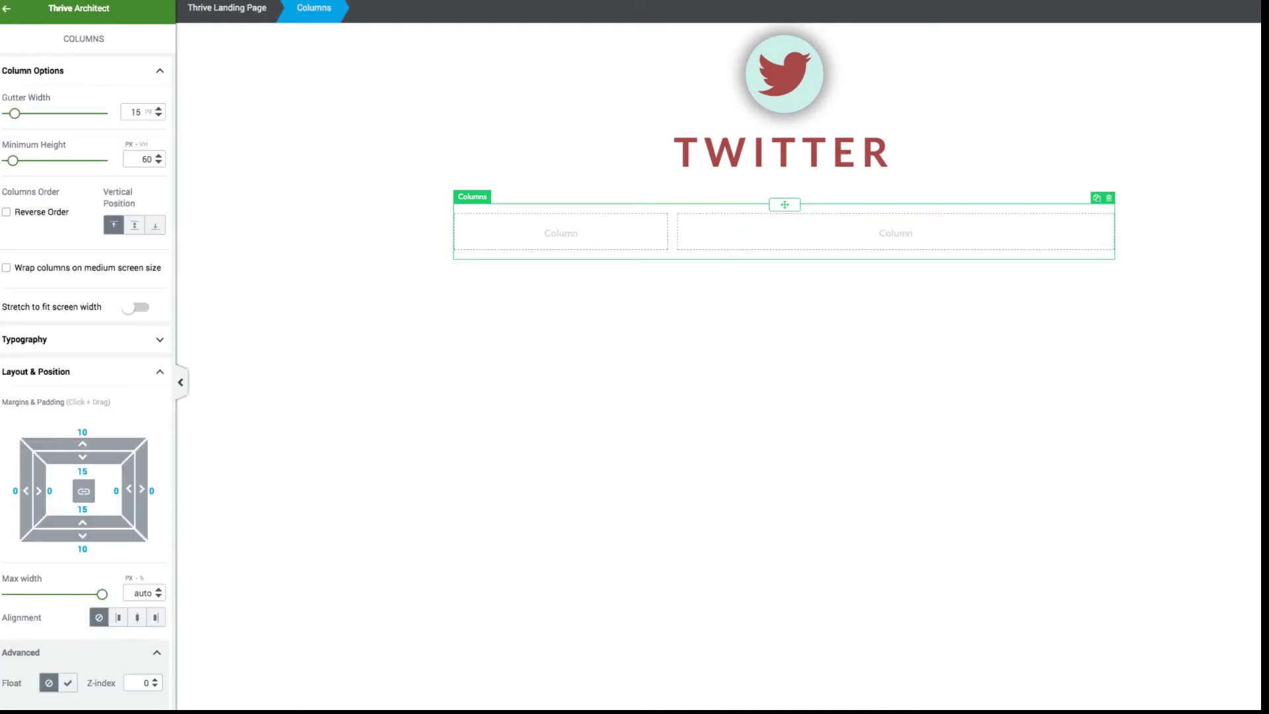
left_click(727, 304)
Step: Move the Twitter icon into the narrow 1/3 column and the heading into the wide 2/3 column
left_click(784, 74)
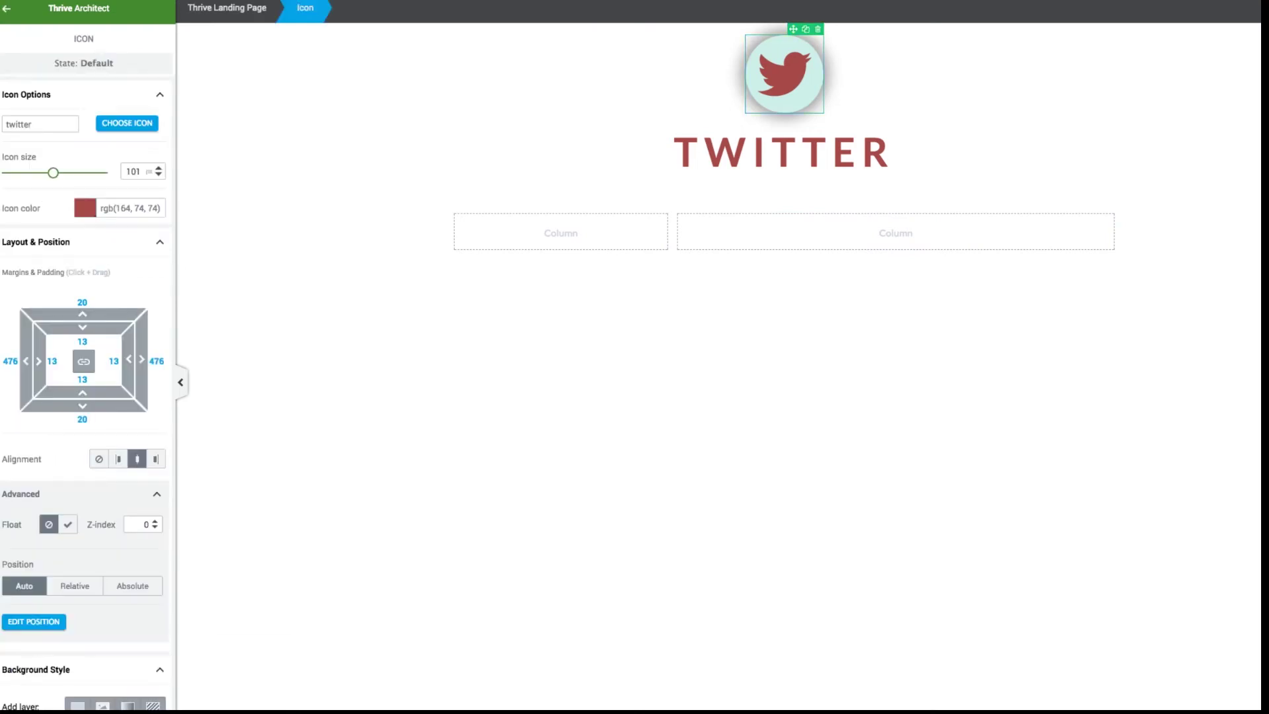
left_click_drag(783, 74, 560, 232)
left_click_drag(784, 36, 895, 162)
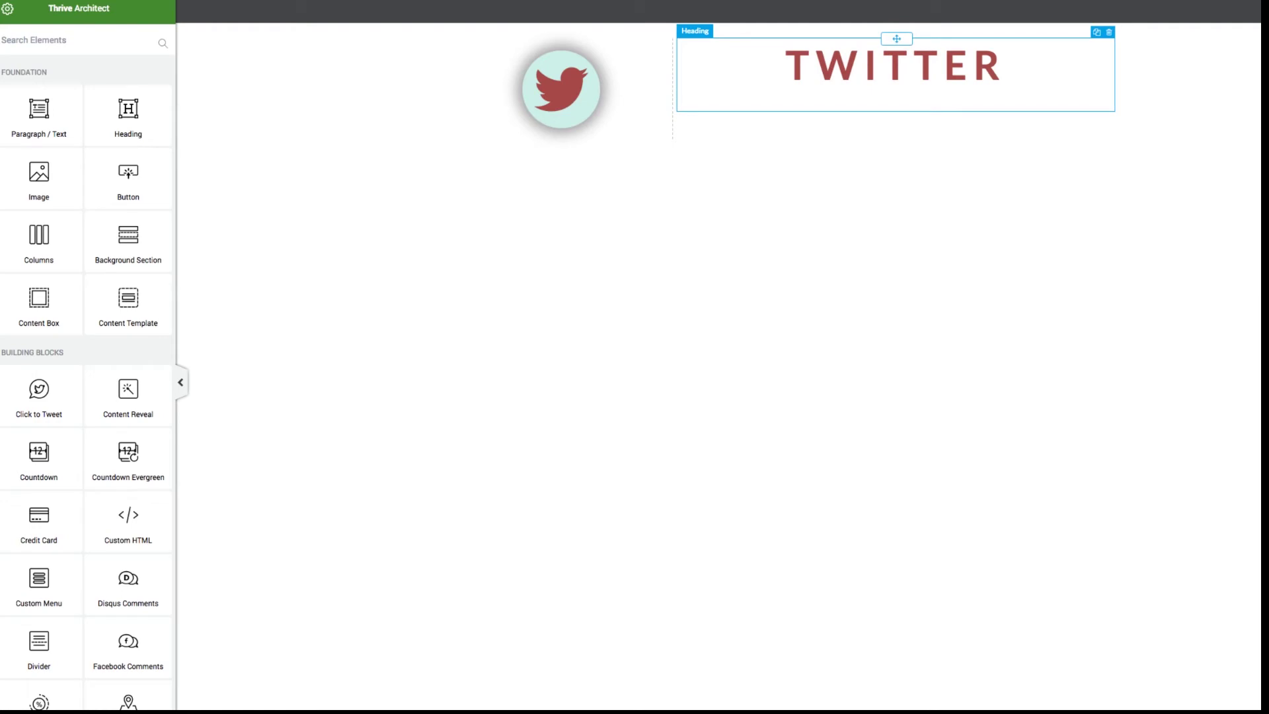
Step: Left-align the Twitter heading's text within its column
left_click(883, 66)
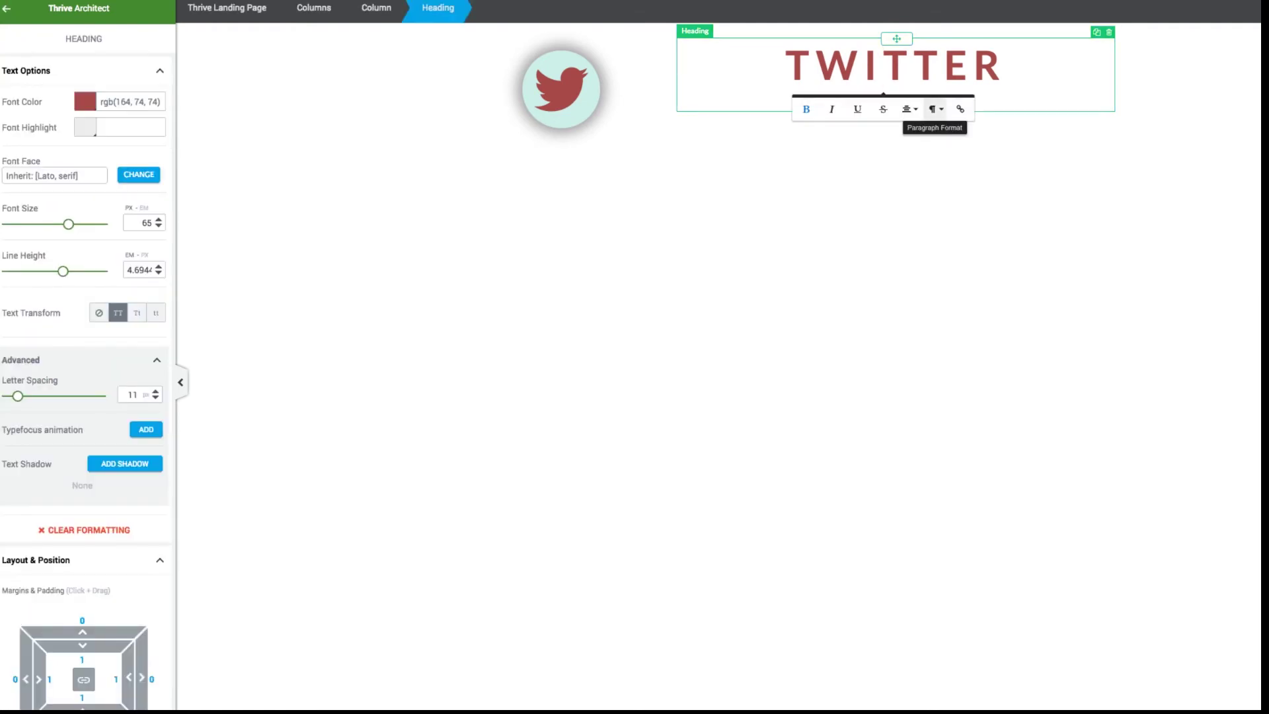
left_click(909, 109)
left_click(916, 129)
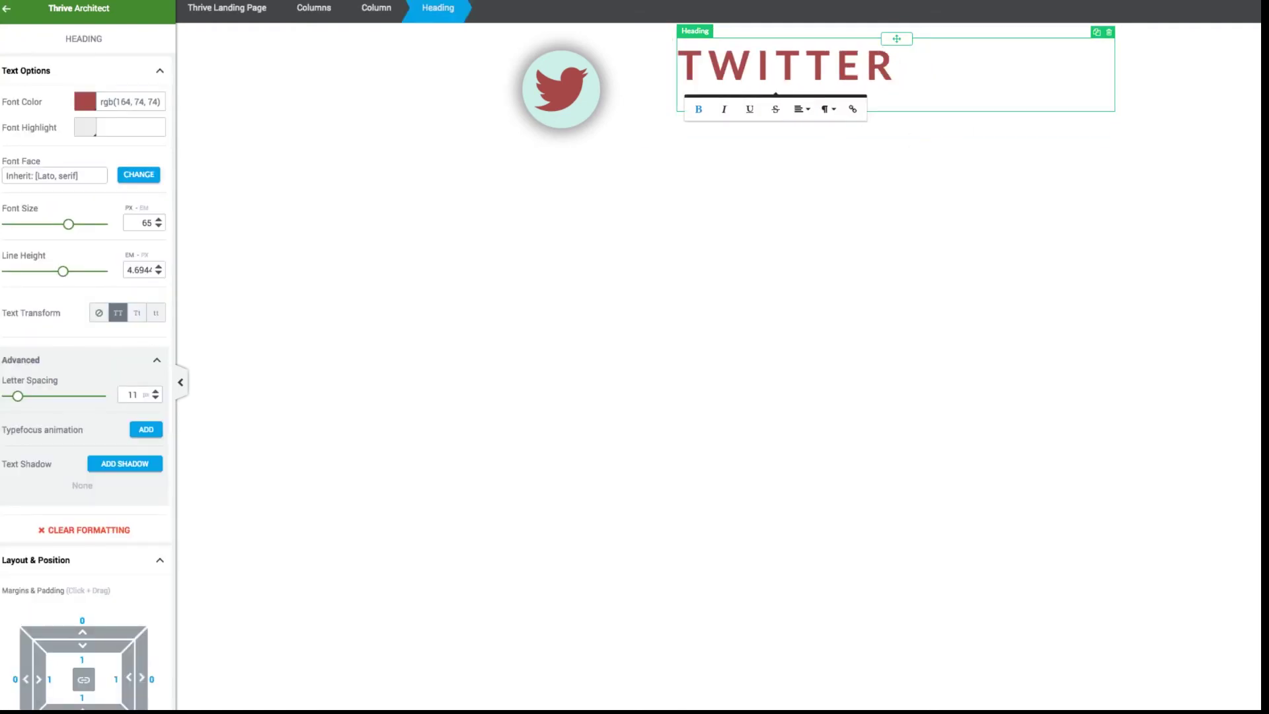
key("Escape")
Step: Align the Twitter icon to the right side of its column, next to the heading
left_click(633, 93)
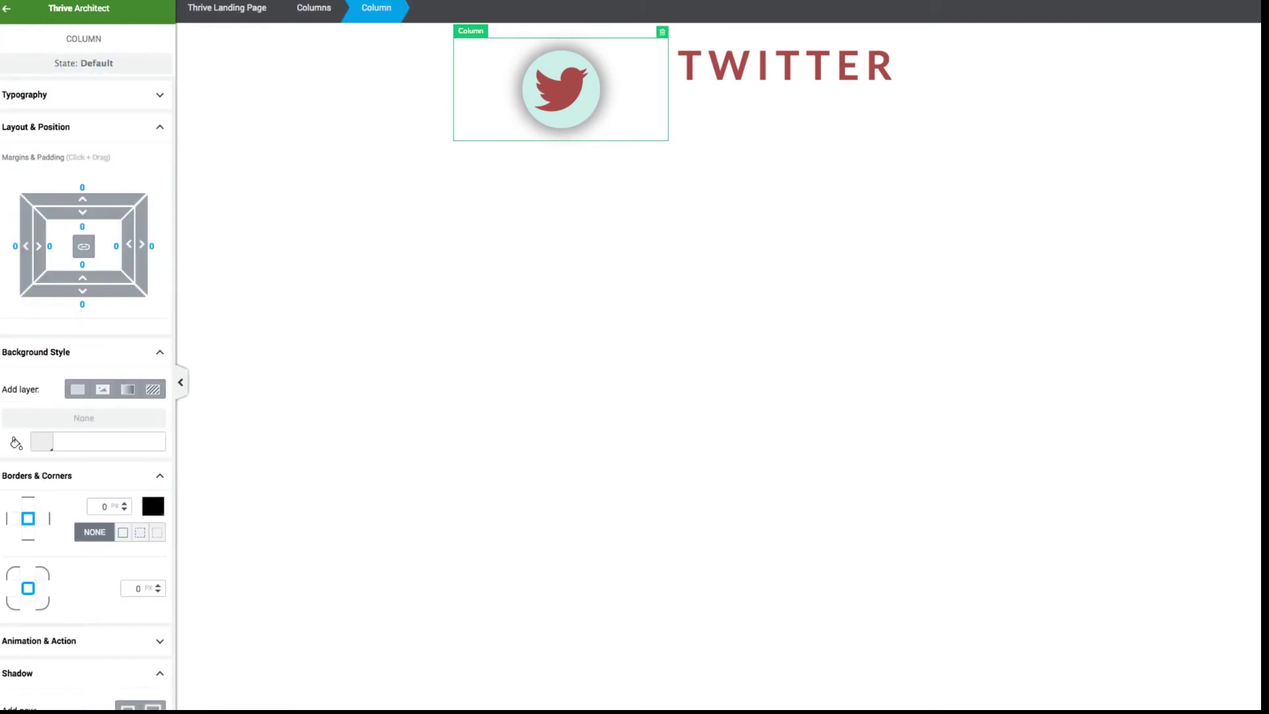
scroll(86, 393, "down", 1)
scroll(86, 393, "up", 1)
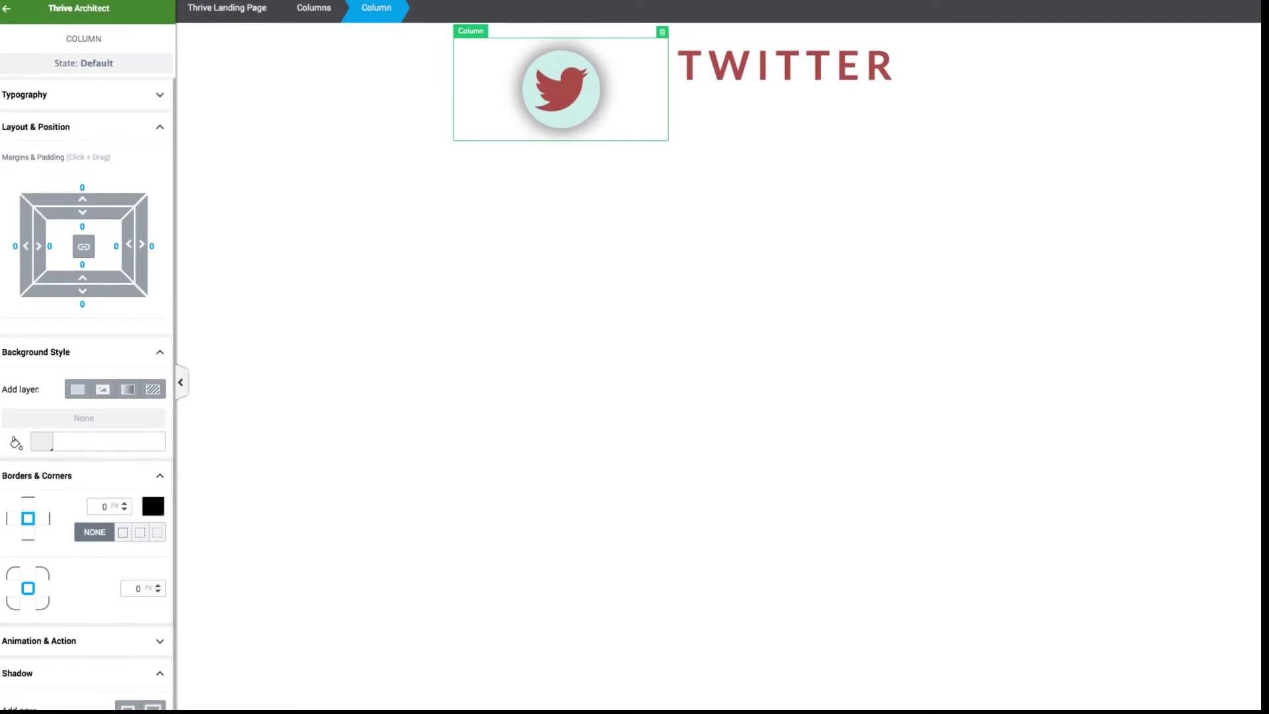
scroll(86, 393, "down", 1)
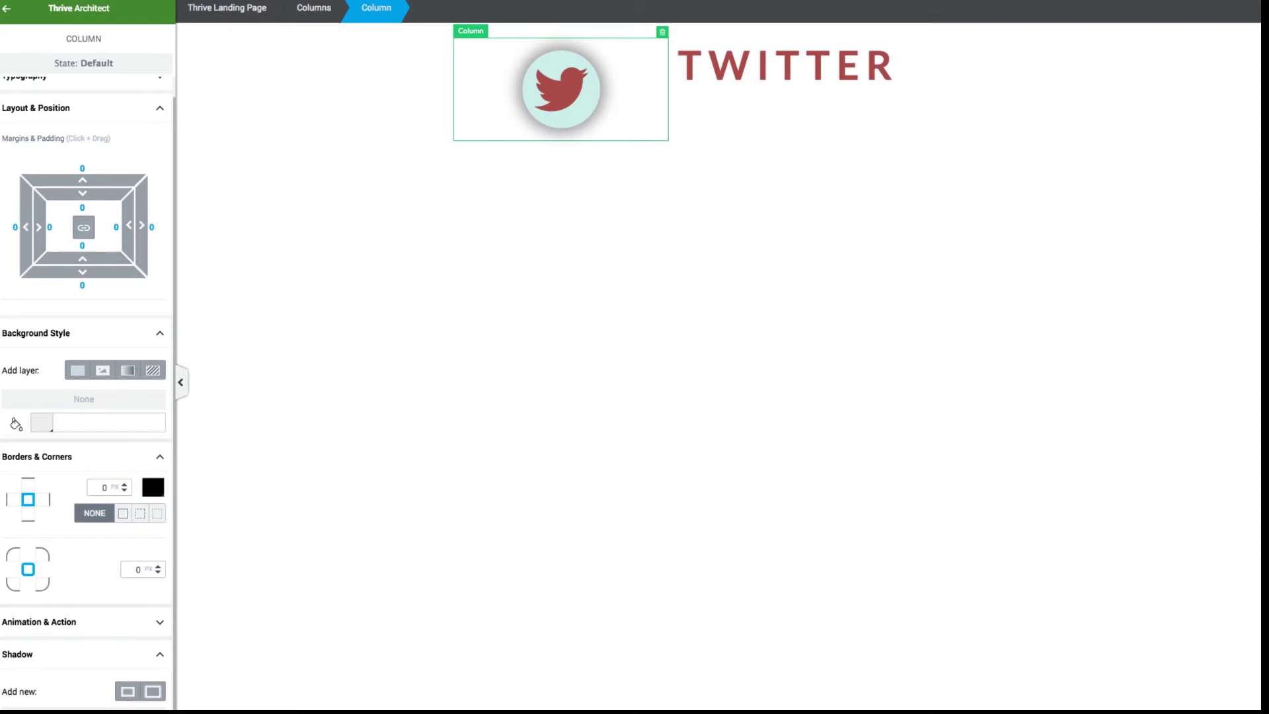
left_click(529, 257)
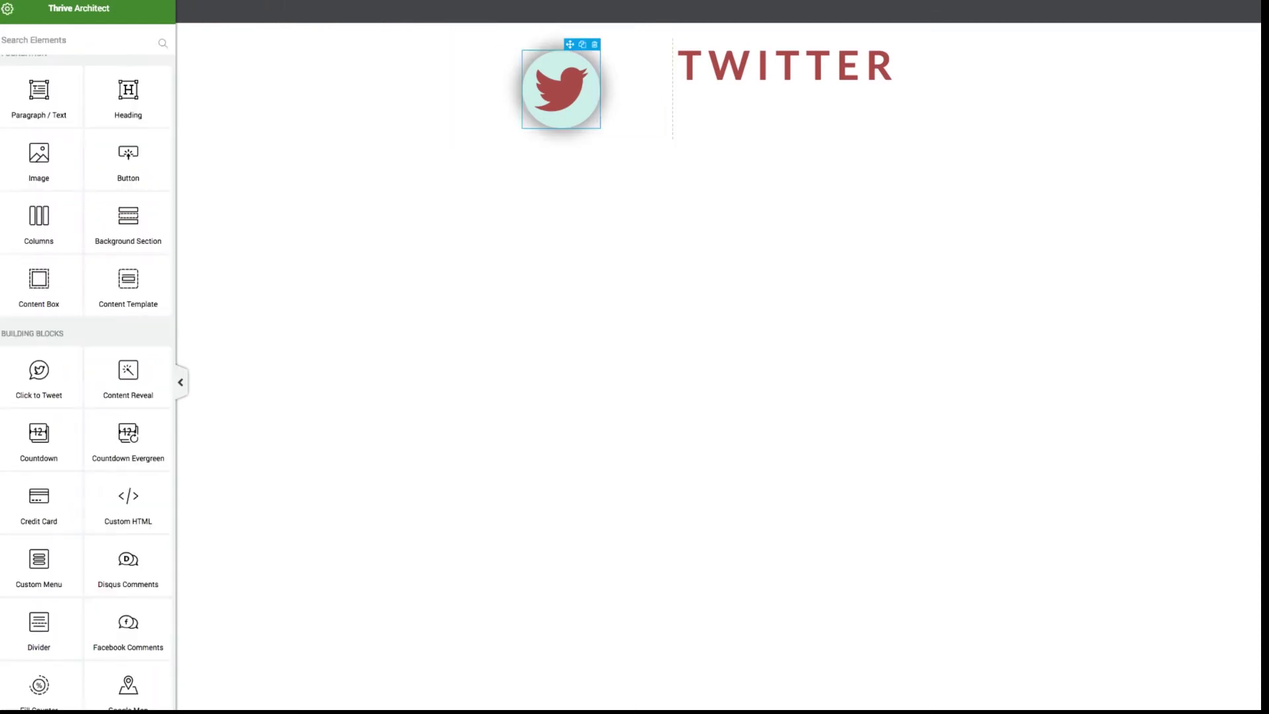
left_click(561, 90)
left_click(156, 458)
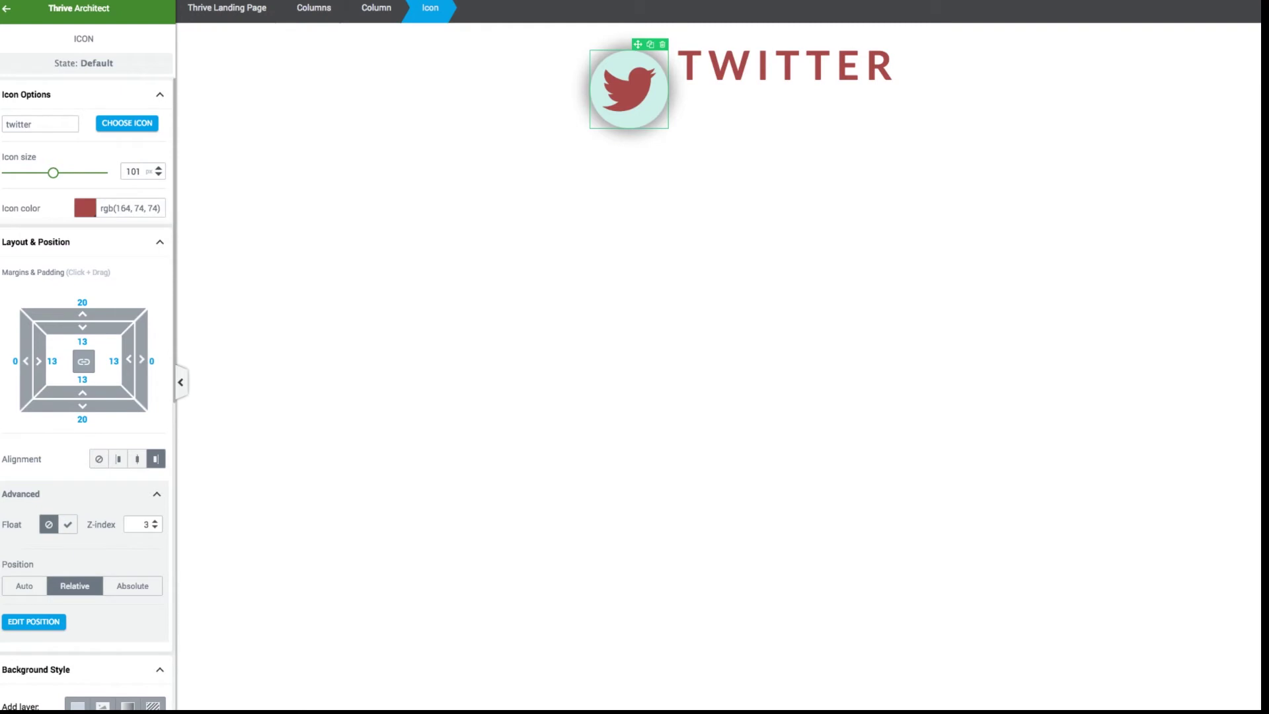
Step: Increase the Twitter heading's top spacing to line it up vertically with the middle of the icon
left_click(756, 66)
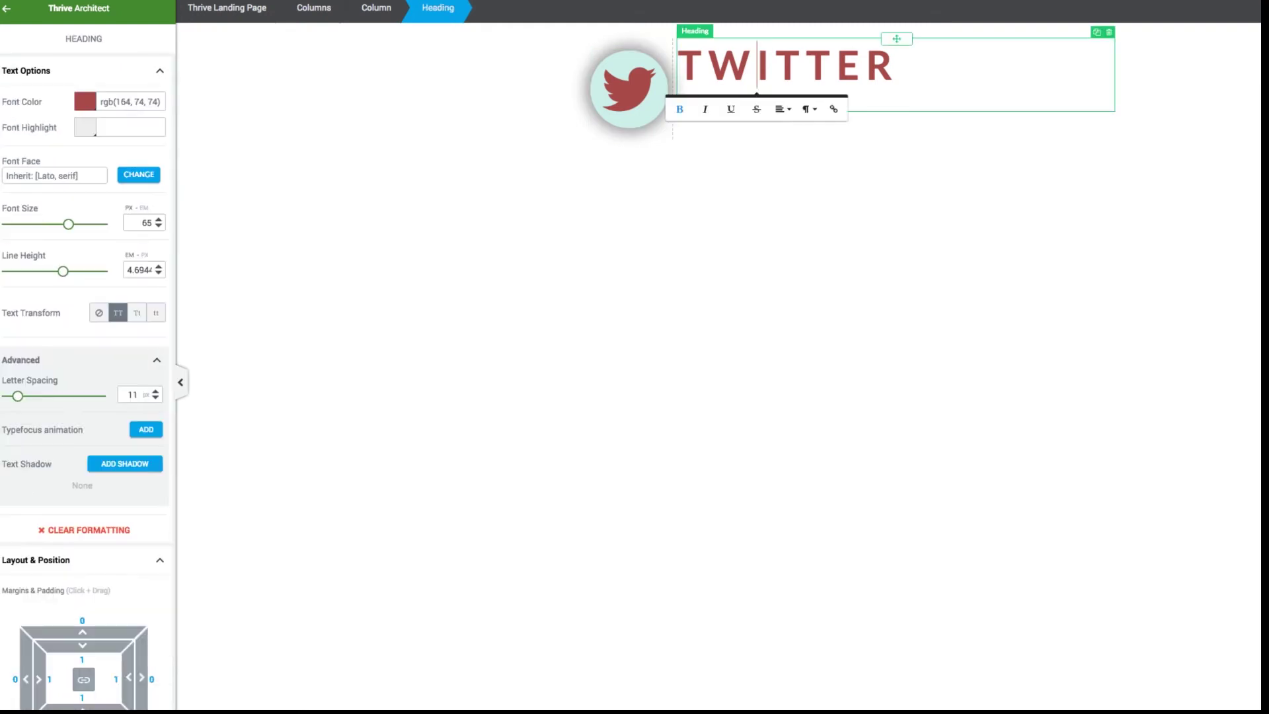
scroll(88, 381, "down", 5)
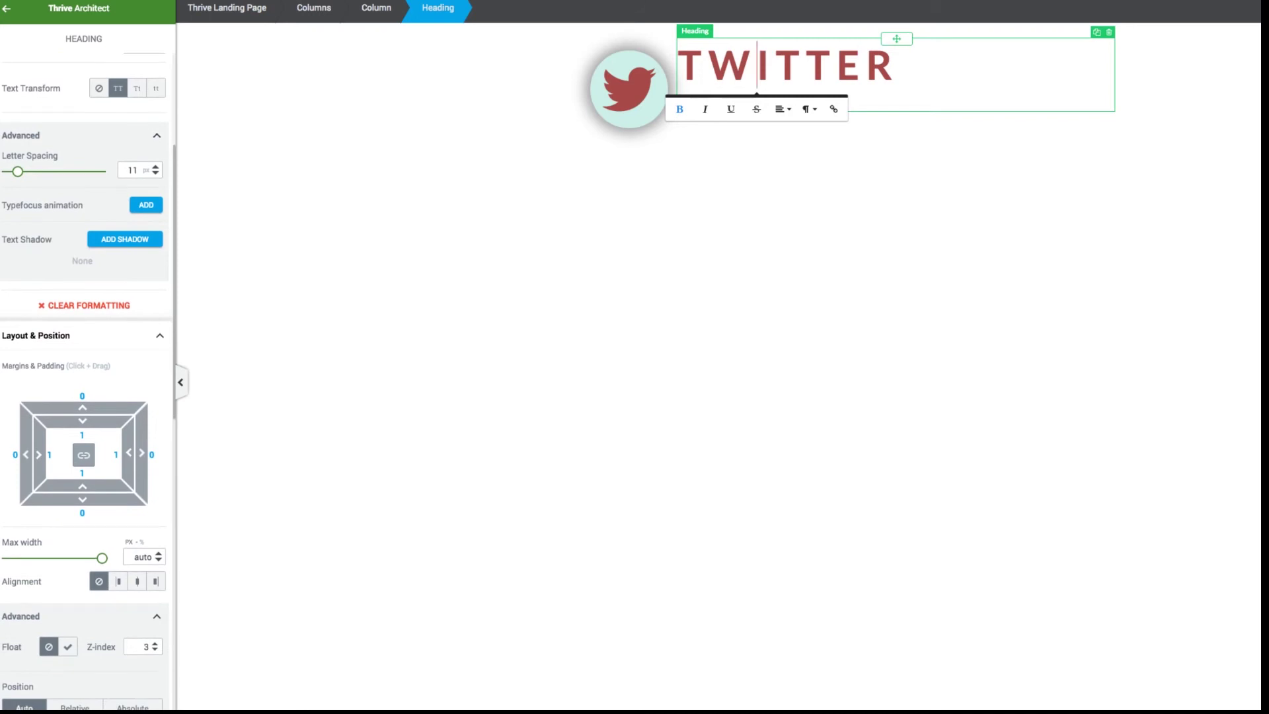
left_click_drag(83, 408, 83, 401)
left_click(83, 454)
left_click_drag(82, 408, 82, 359)
key("Down")
key("Down")
key("Down")
key("Down")
key("Down")
key("Down")
key("Down")
key("Down")
key("Down")
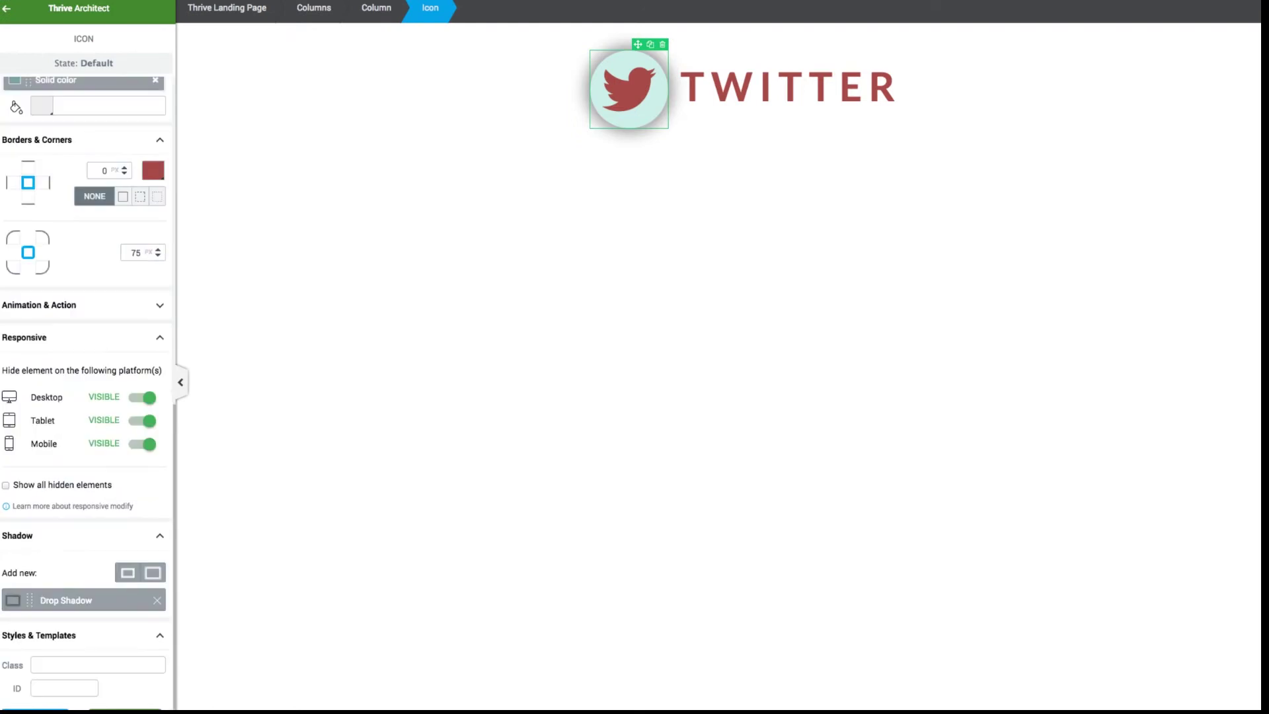
Step: Remove the drop shadow from the Twitter icon
left_click(83, 589)
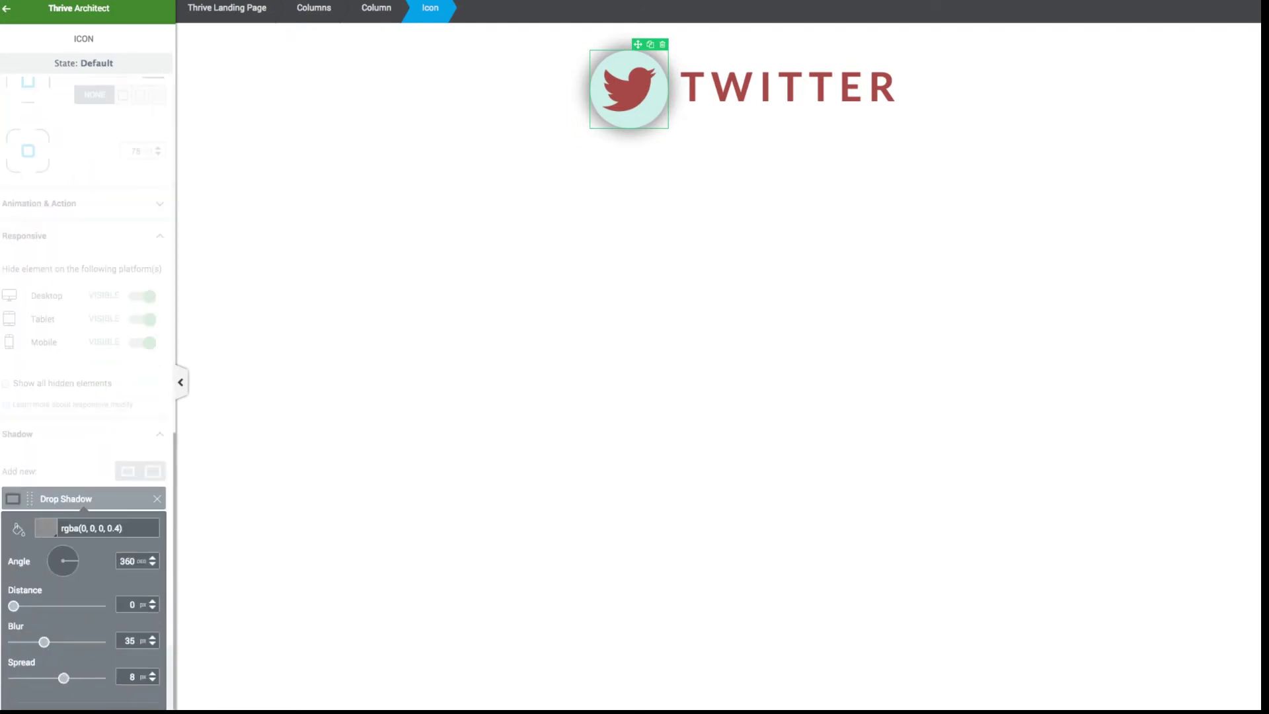
left_click(157, 499)
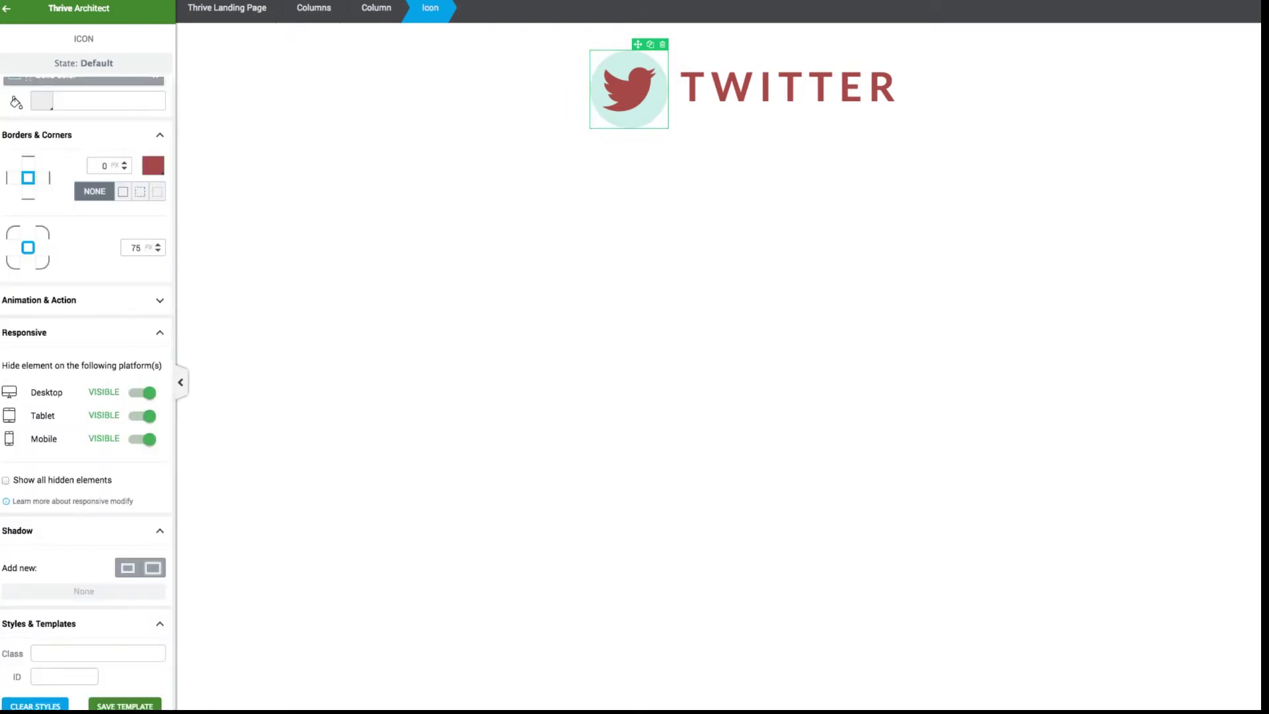
left_click(370, 397)
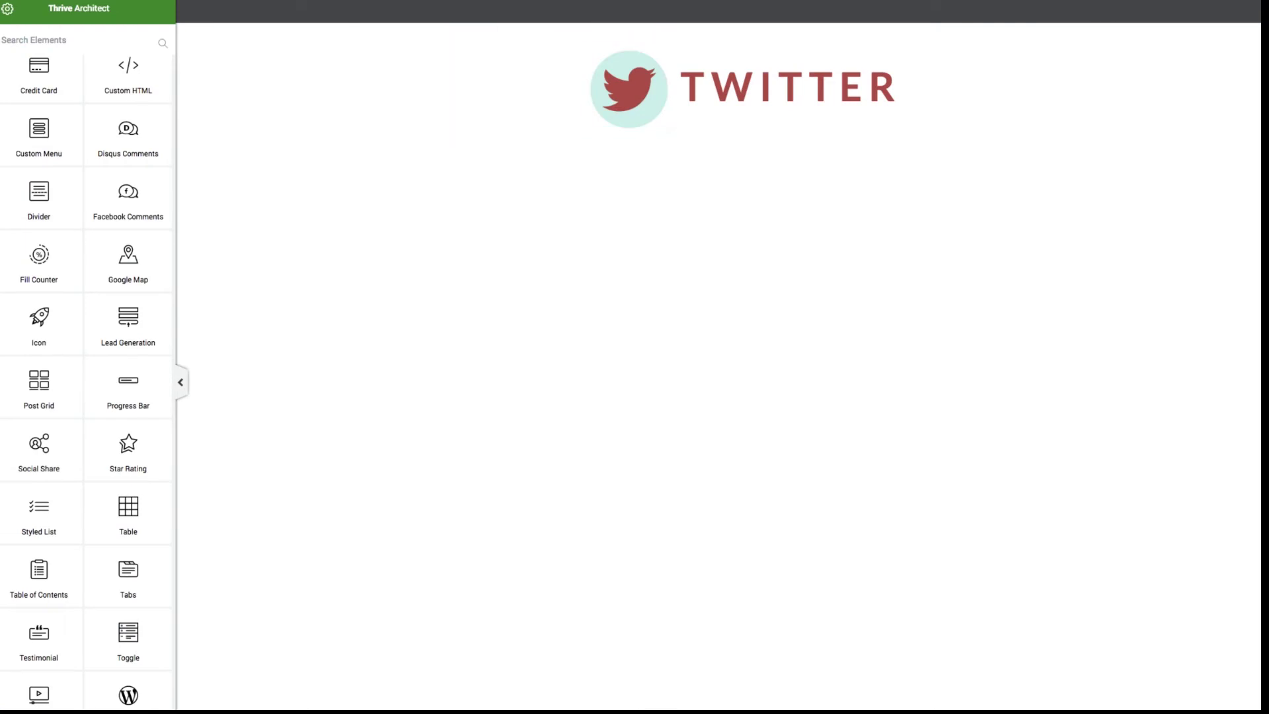
left_click(629, 89)
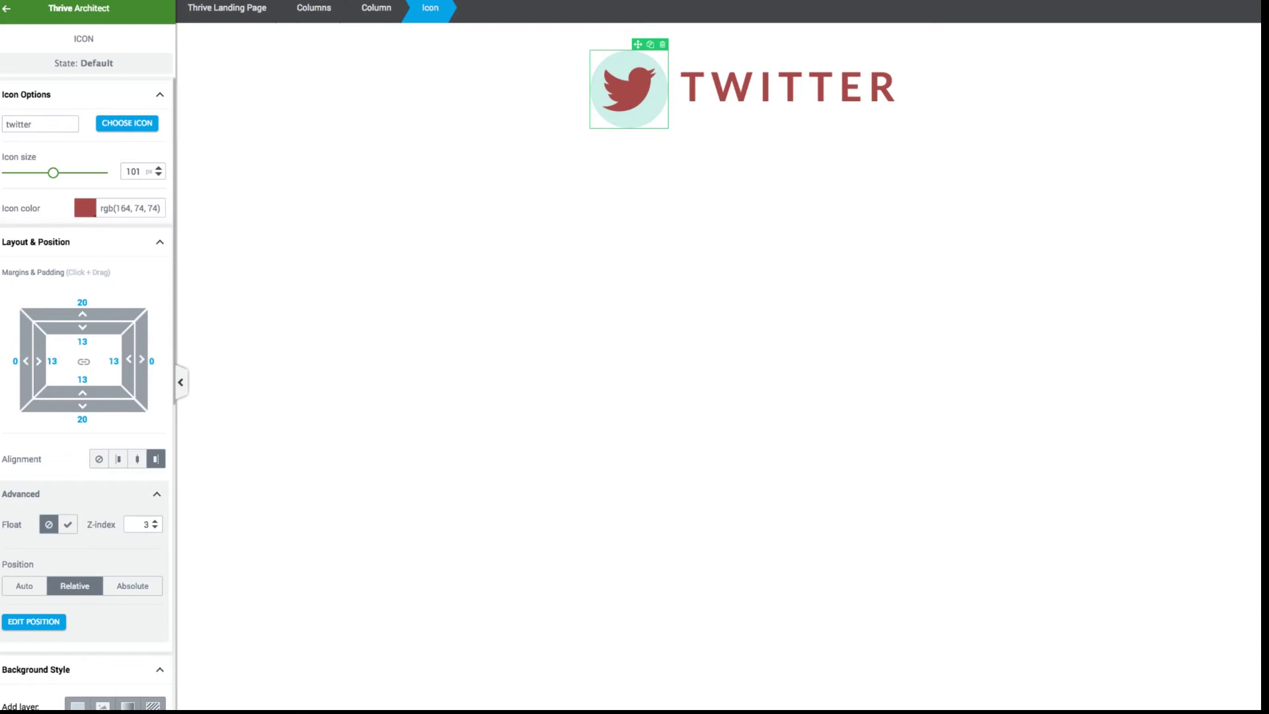
Step: Shrink the Twitter icon and reduce the heading's top spacing so the two line up vertically again
left_click_drag(53, 172, 31, 172)
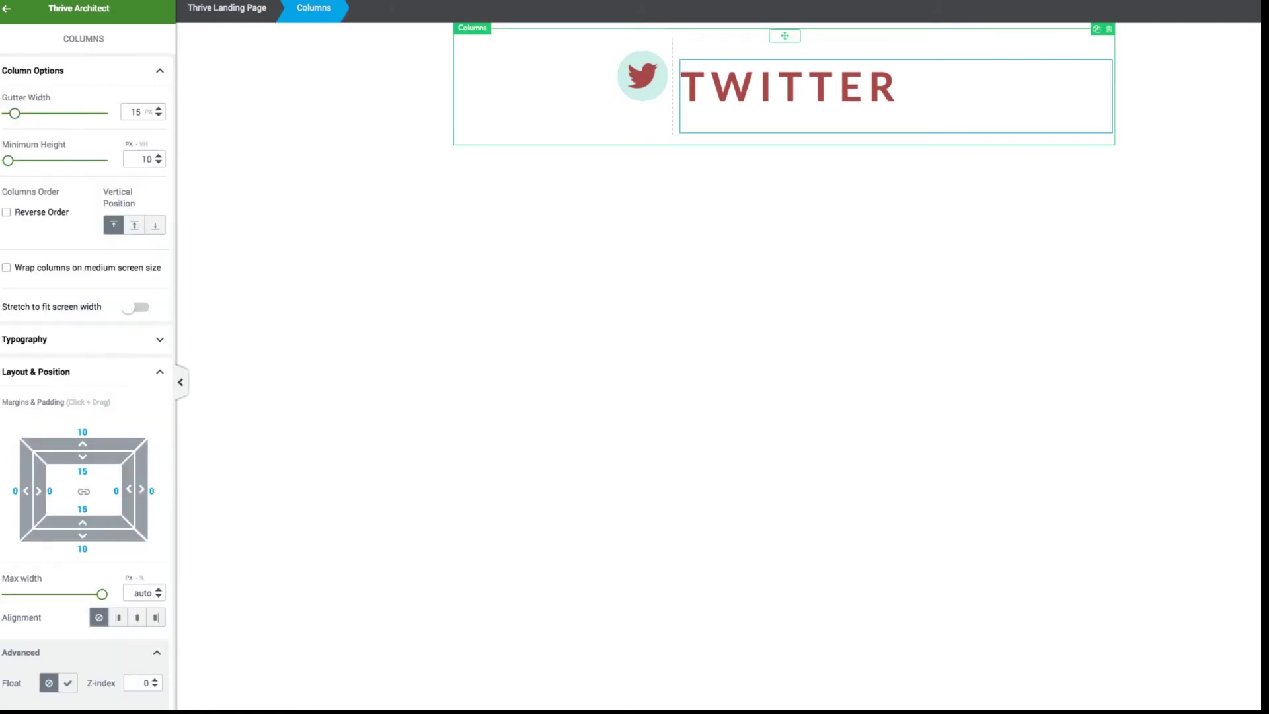
left_click(779, 91)
left_click(83, 620)
key("shift+Left")
key("shift+Left")
type("36")
left_click_drag(82, 620, 82, 632)
key("Escape")
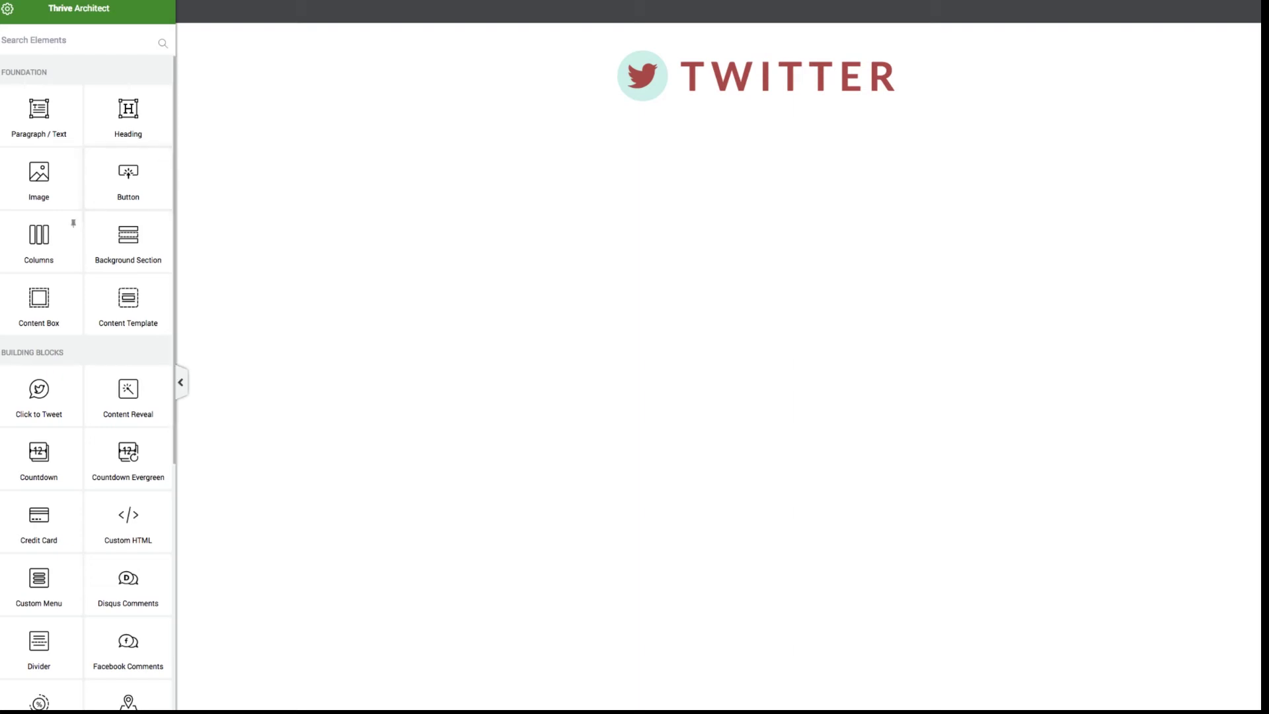
Step: Add a button labelled TWITTER below the heading and give it the twitter icon
left_click_drag(129, 178, 785, 160)
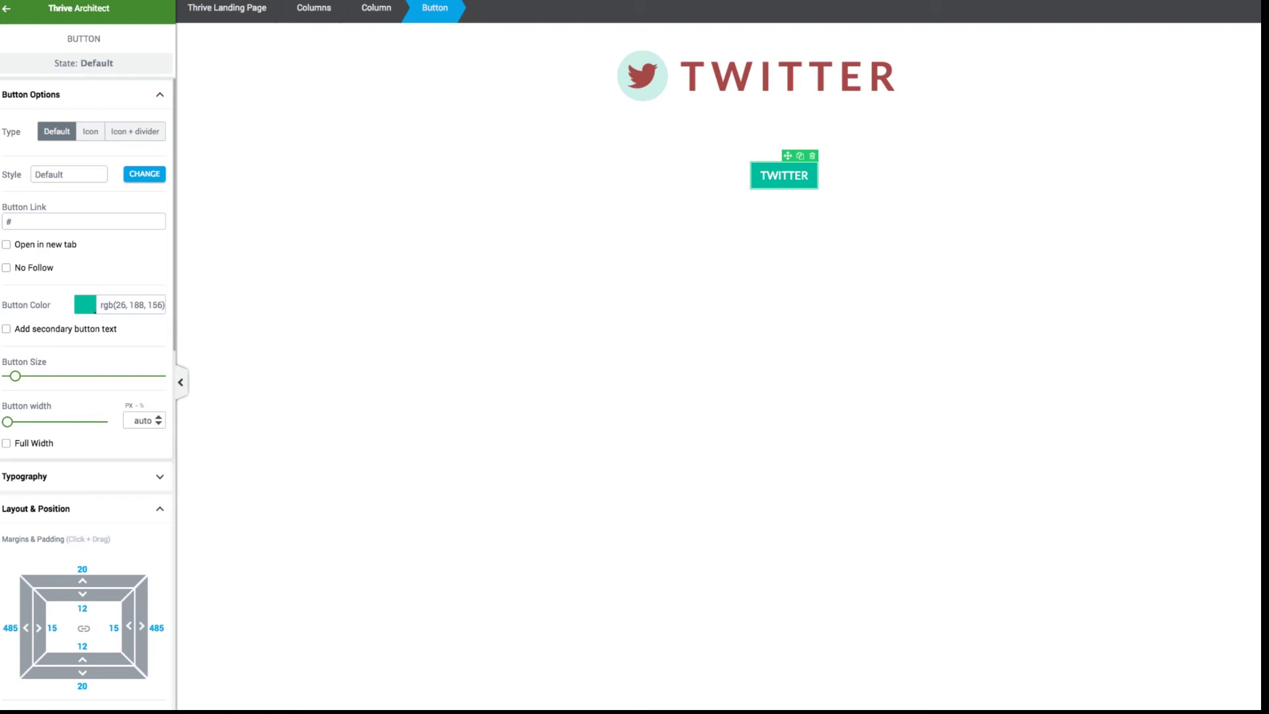
left_click(90, 132)
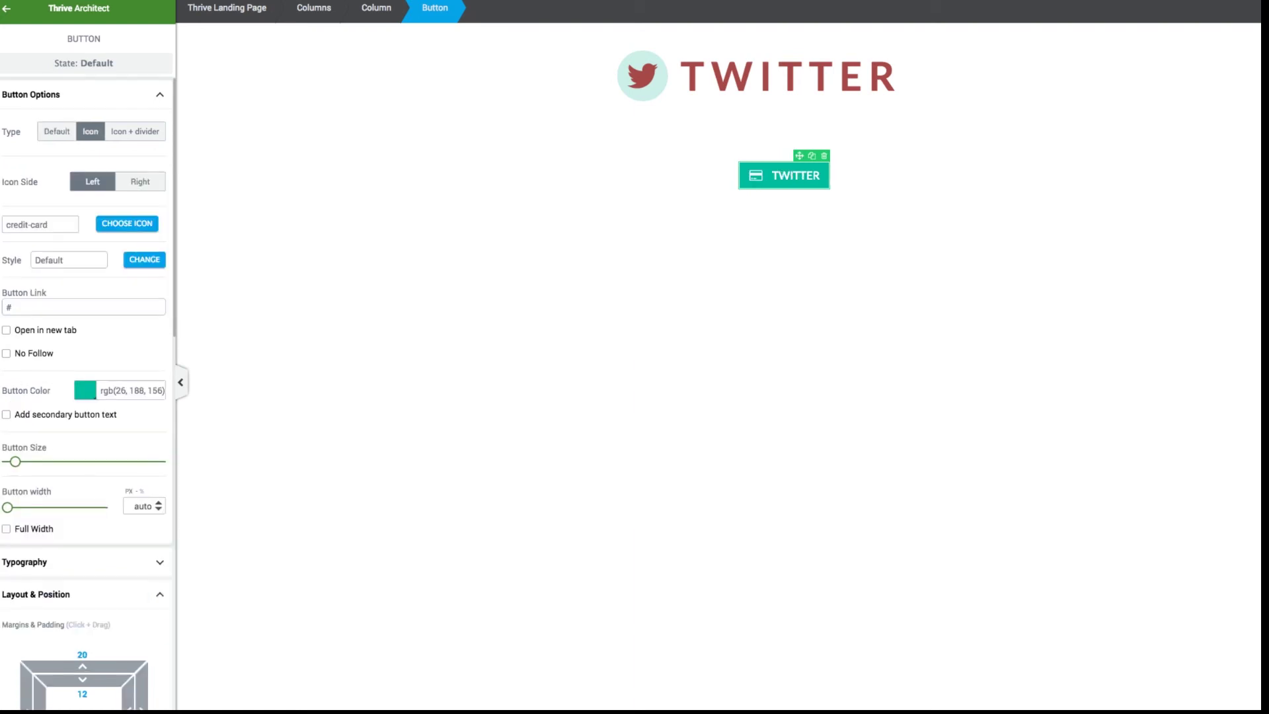
left_click(127, 224)
type("tw")
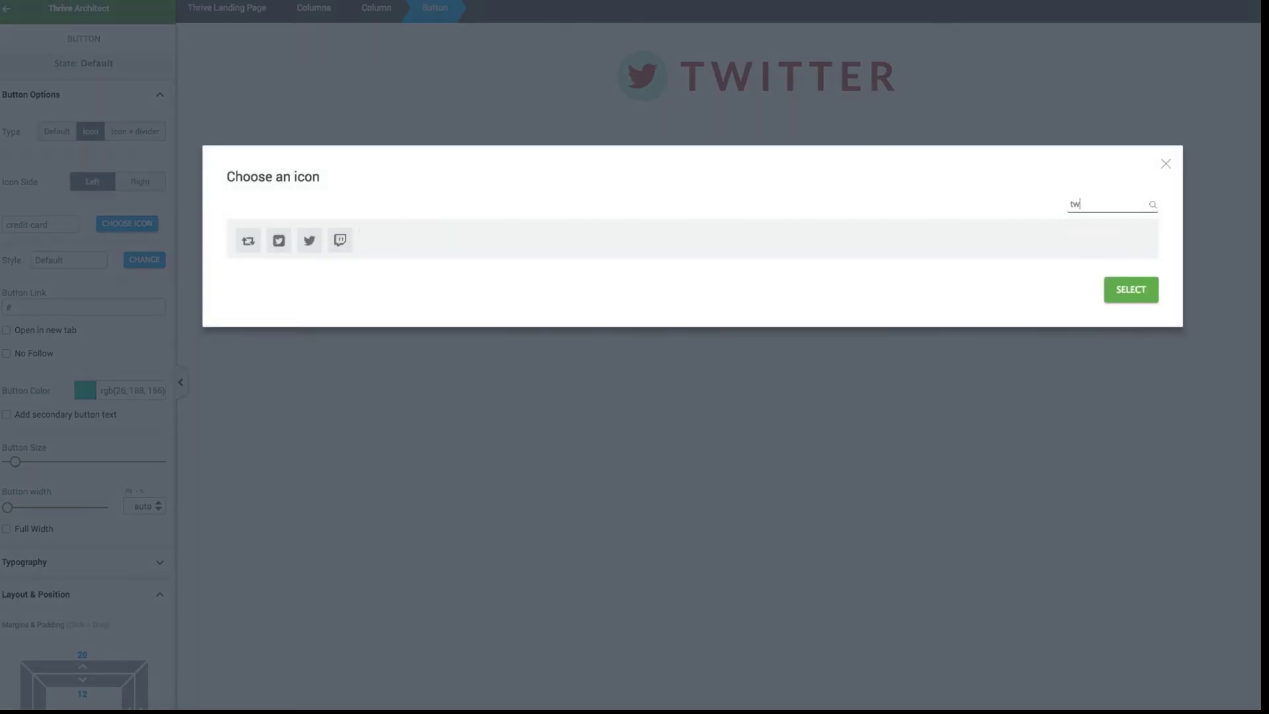
left_click(309, 240)
left_click(1130, 289)
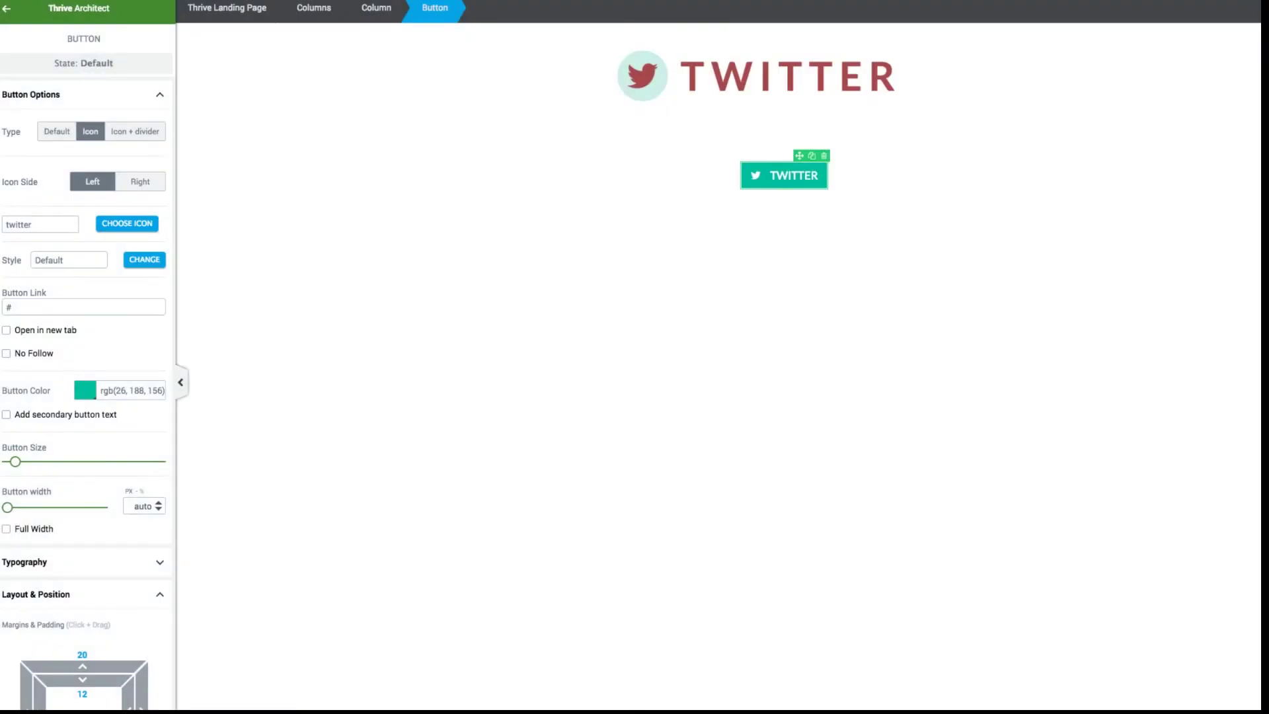
left_click(885, 285)
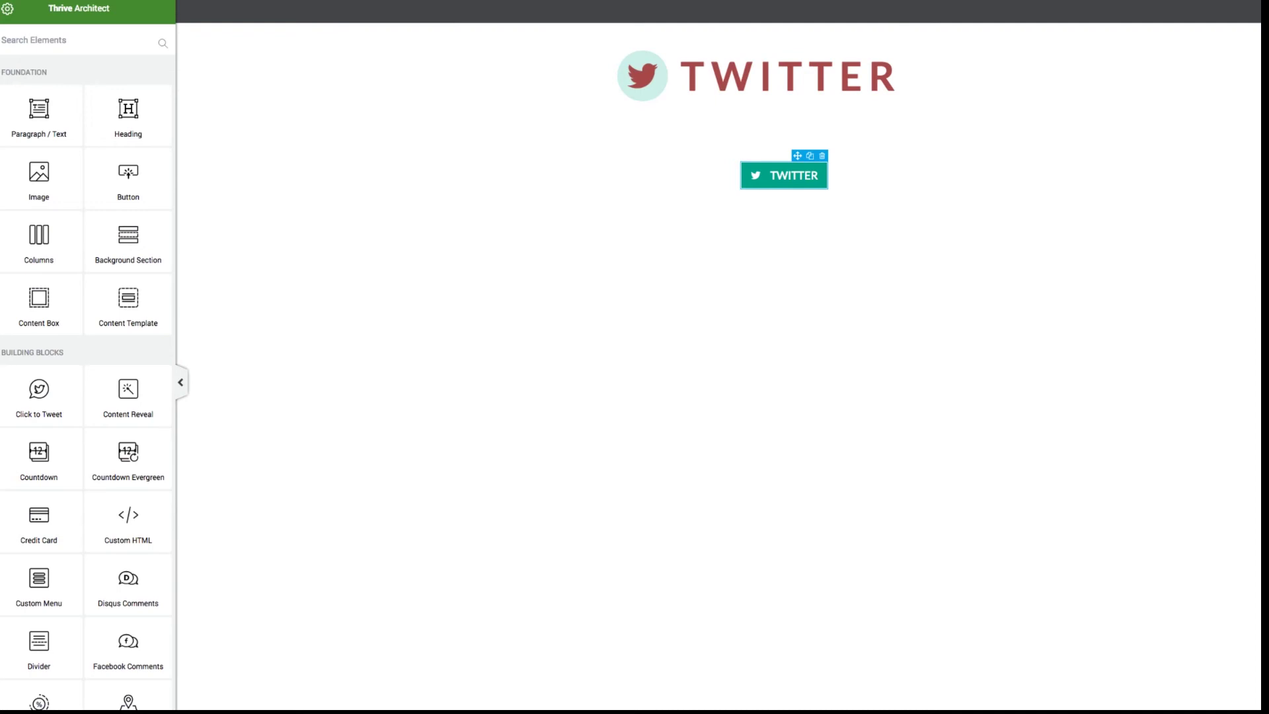
Step: Try the Rounded, Ghost and Border 2 styles on the TWITTER button, giving it rounded corners and a larger size
left_click(784, 175)
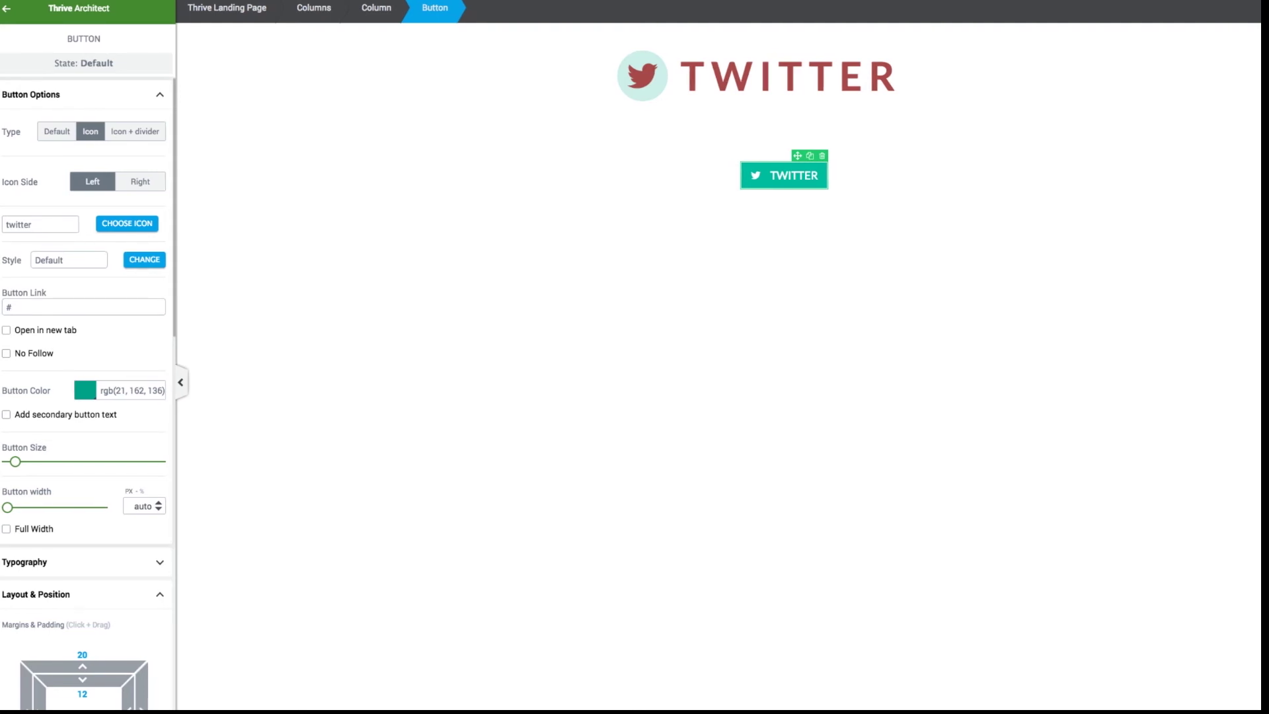
left_click(144, 259)
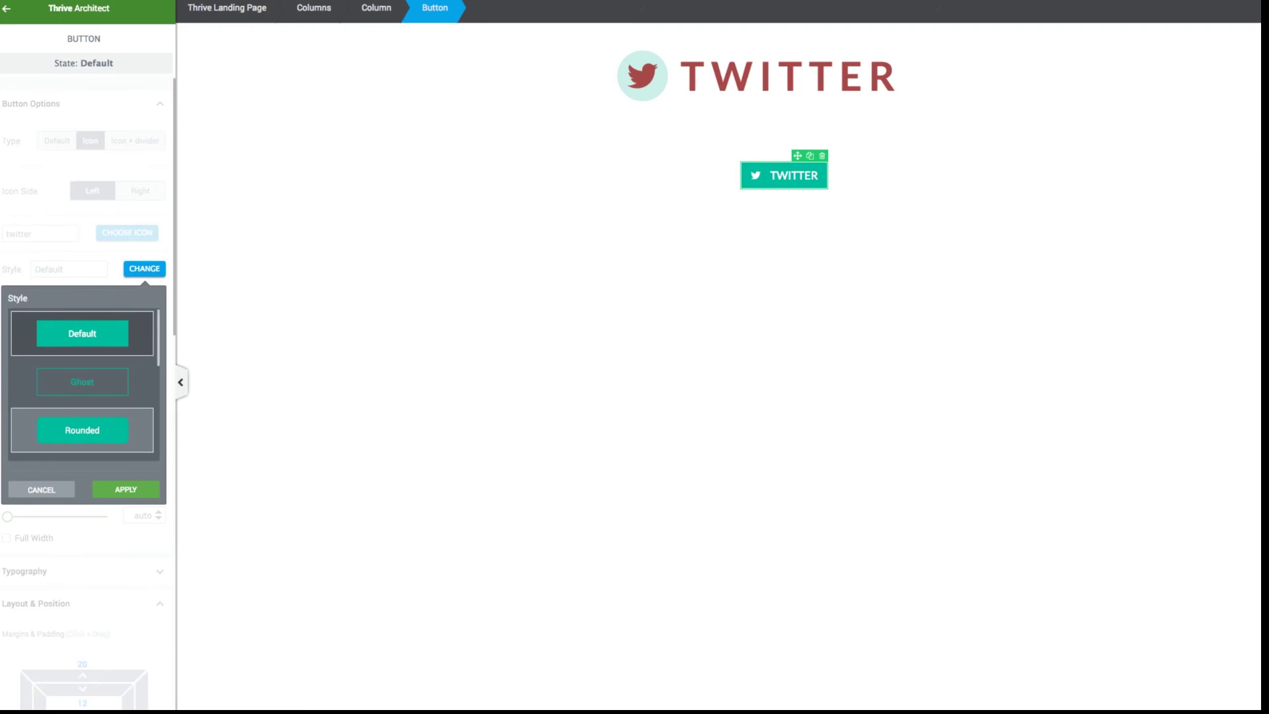
scroll(82, 370, "down", 1)
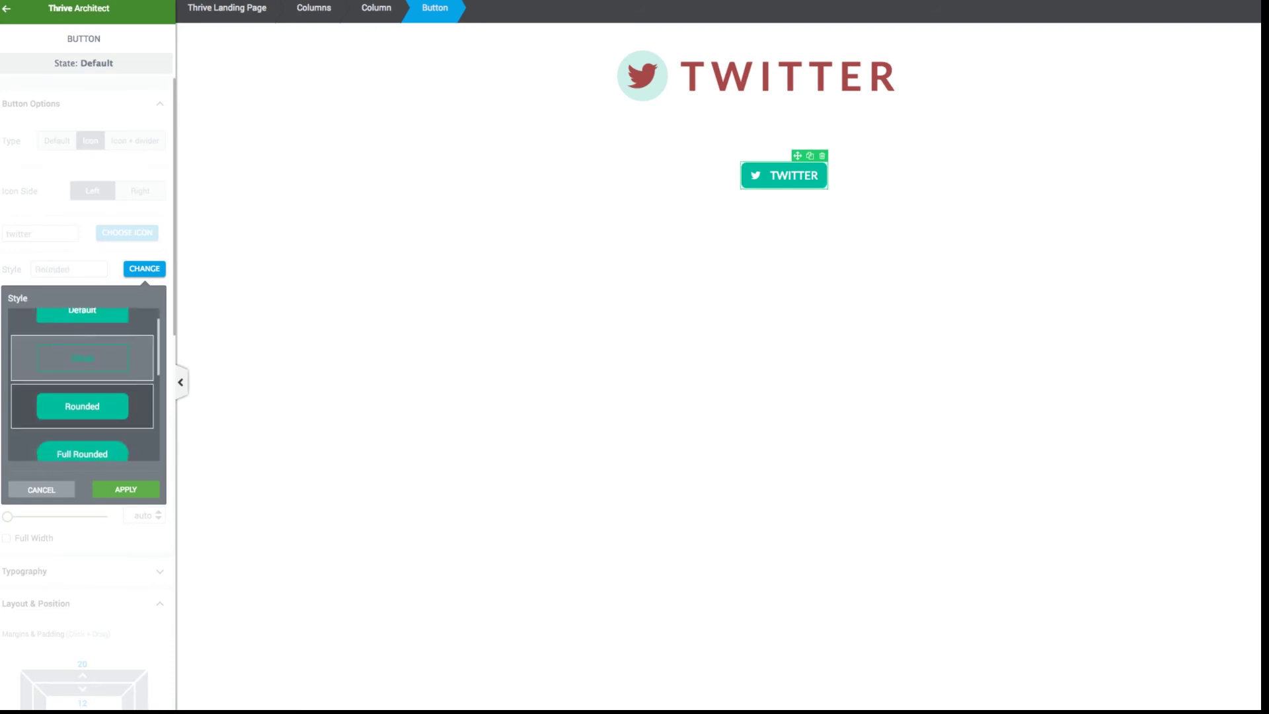
left_click(82, 357)
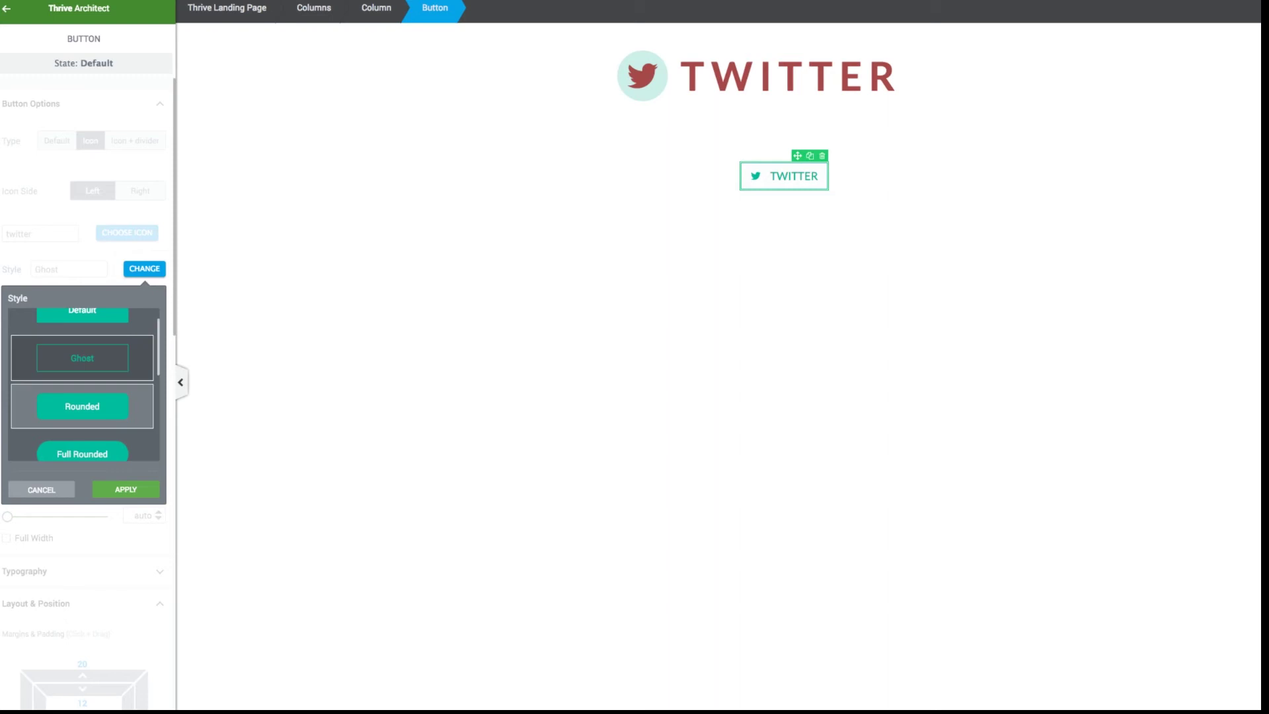
scroll(82, 383, "down", 3)
left_click(82, 433)
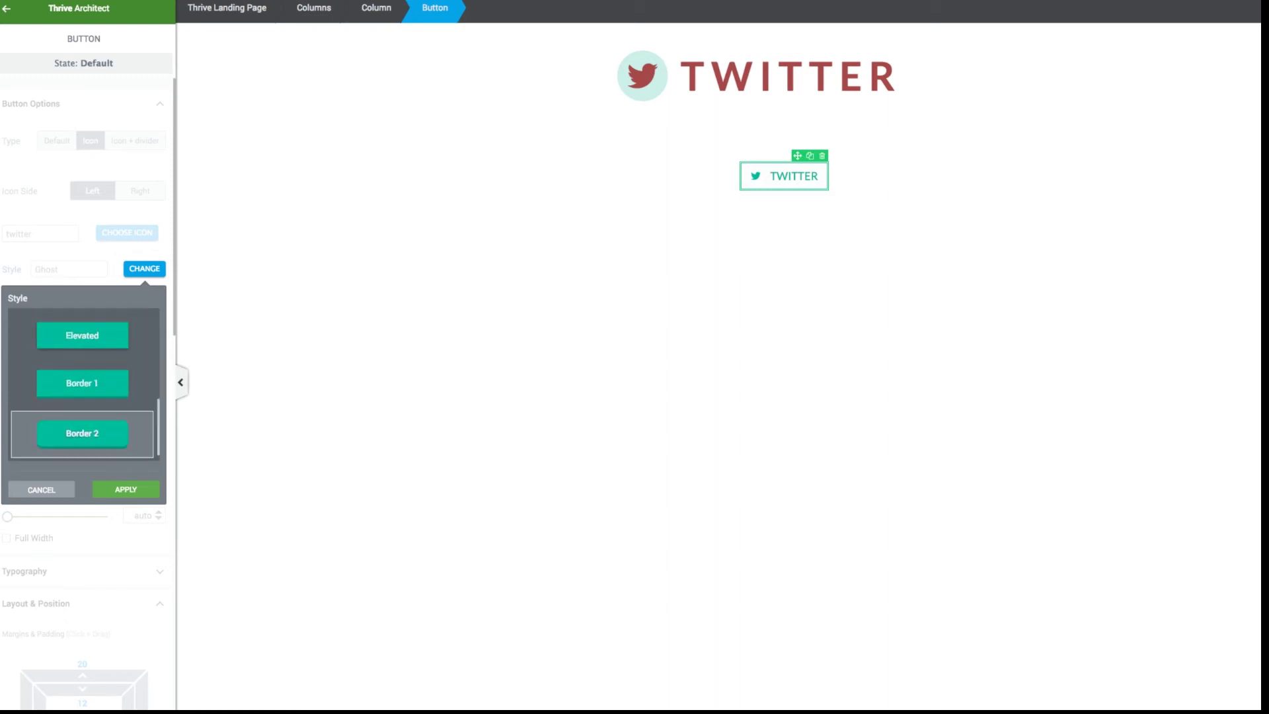
scroll(82, 380, "up", 5)
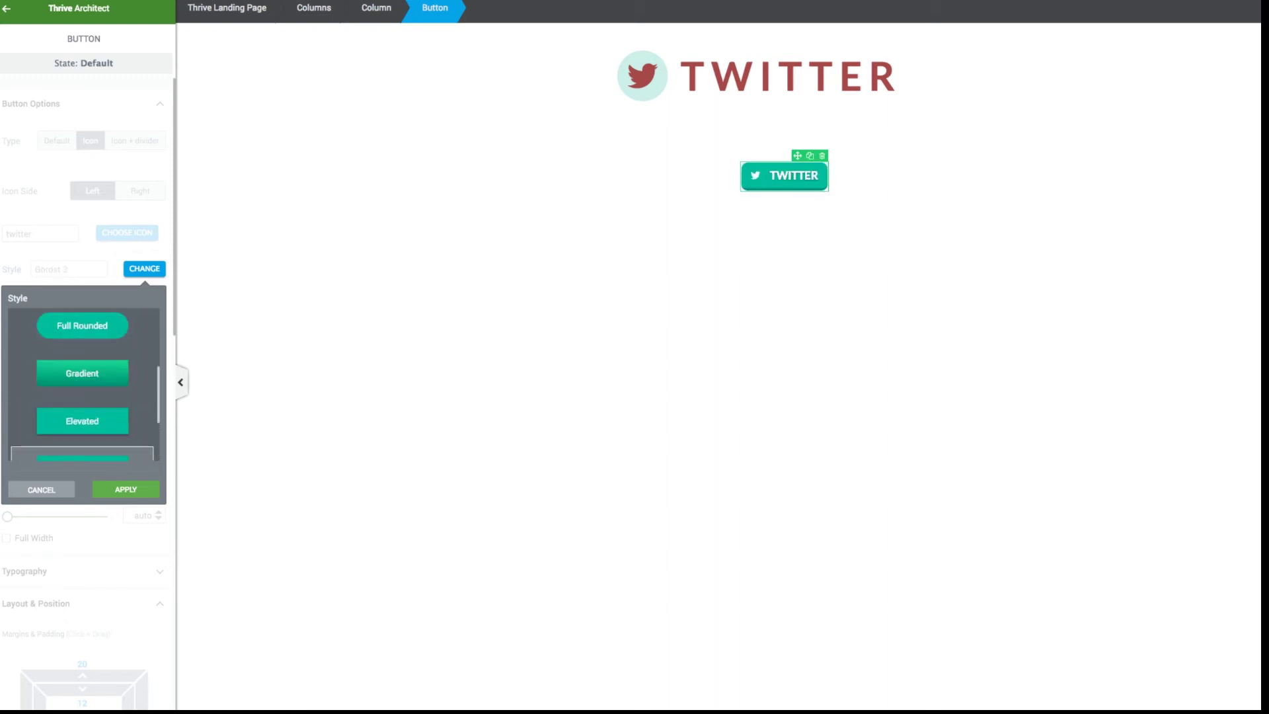
Step: Add a content box below the TWITTER button
scroll(82, 380, "down", 4)
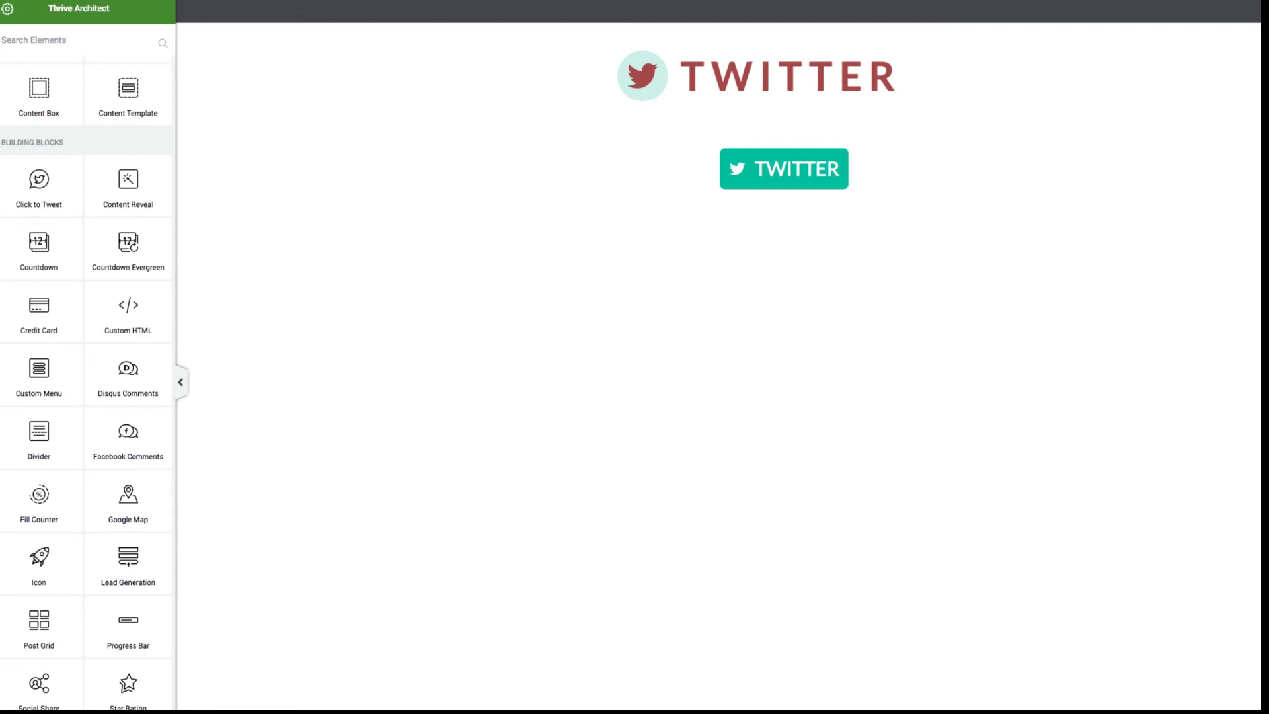
scroll(86, 330, "up", 3)
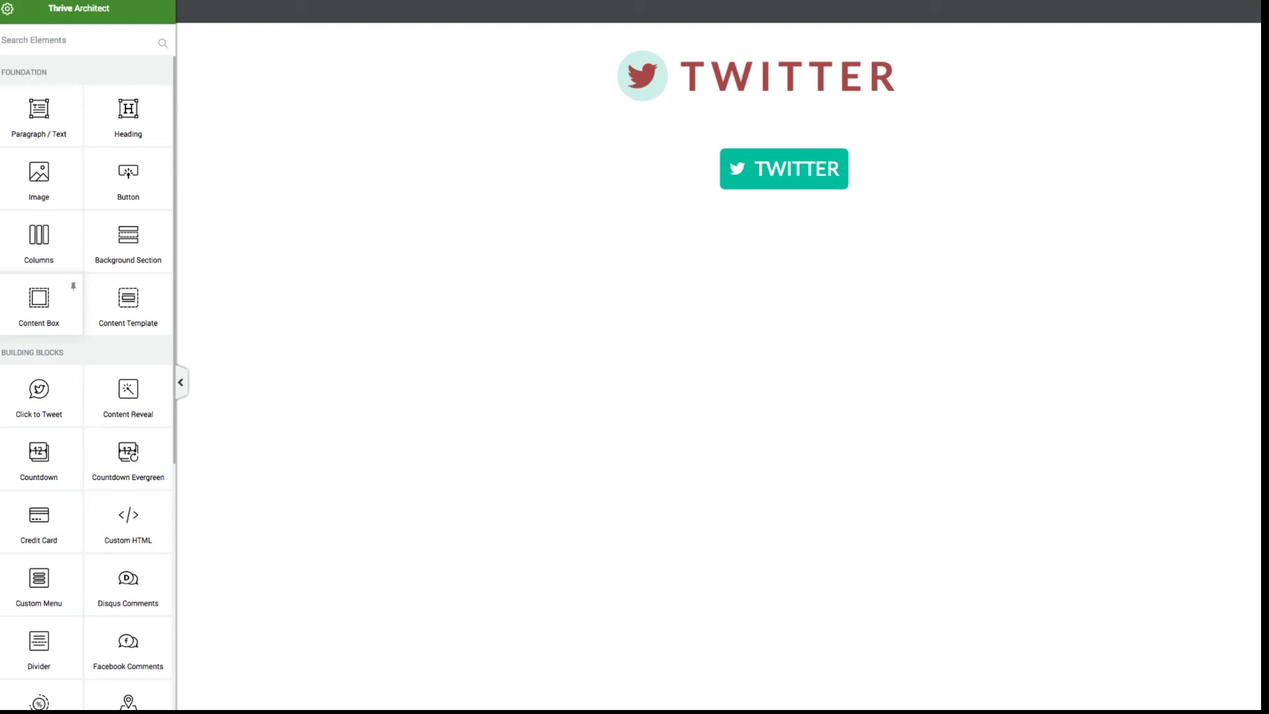
scroll(69, 318, "down", 1)
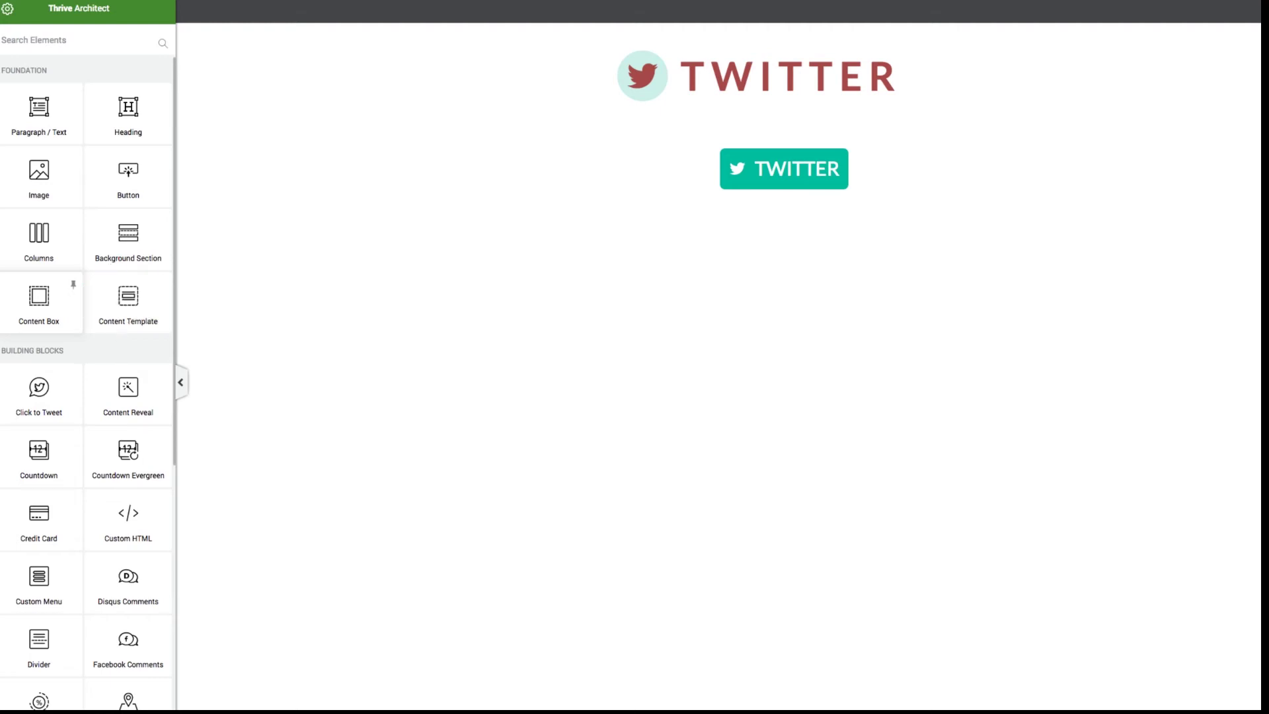
left_click(39, 304)
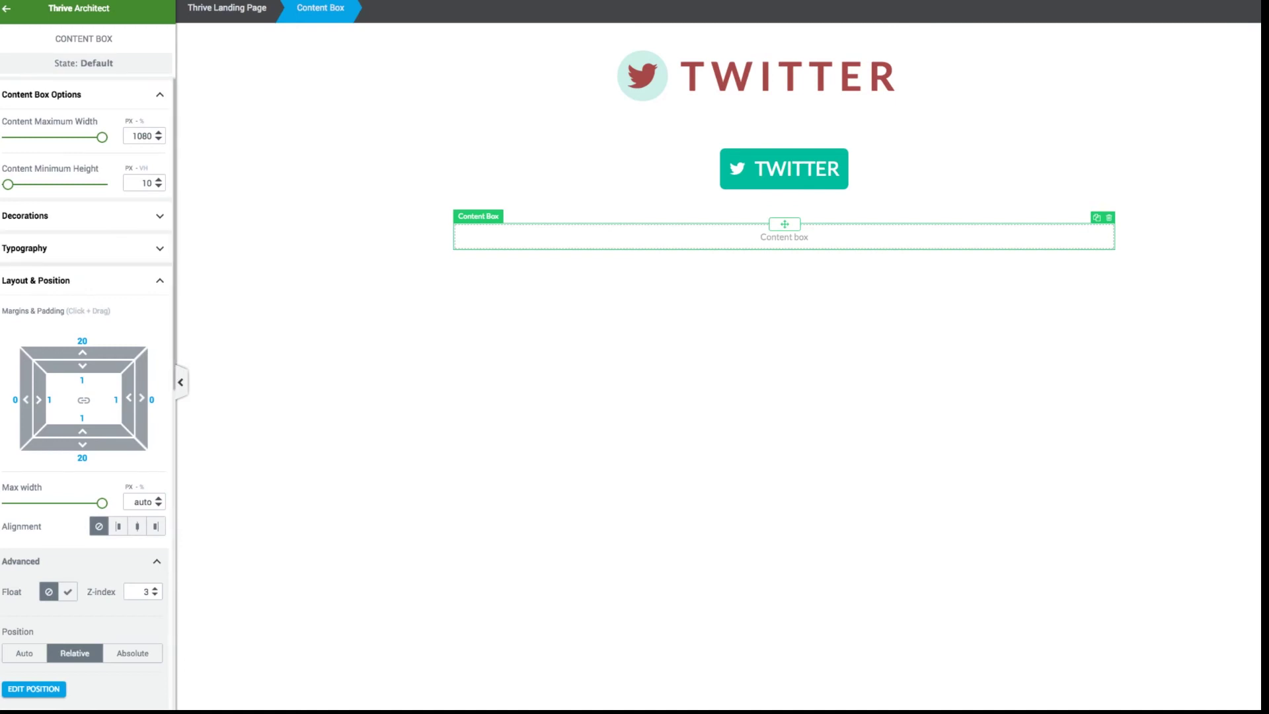
Step: Give the content box a solid #1abc9c background layer at 27.8% opacity
scroll(86, 390, "down", 4)
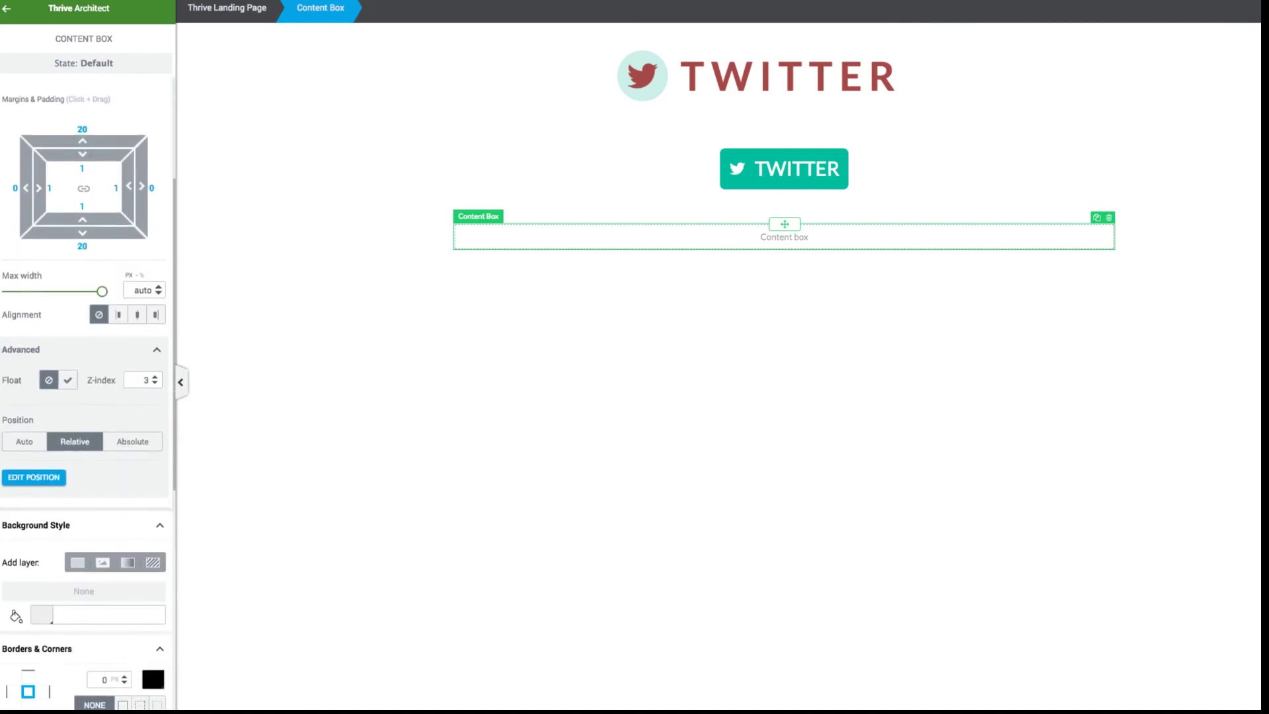
left_click(77, 531)
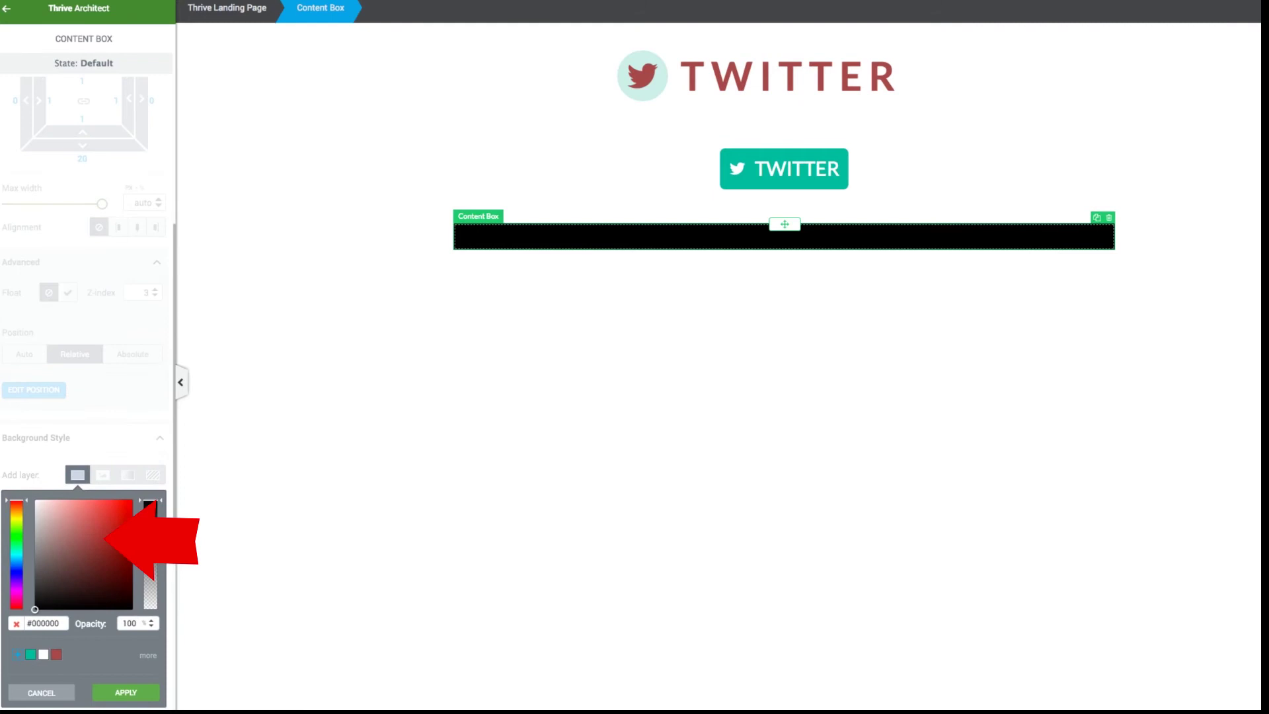
left_click(31, 654)
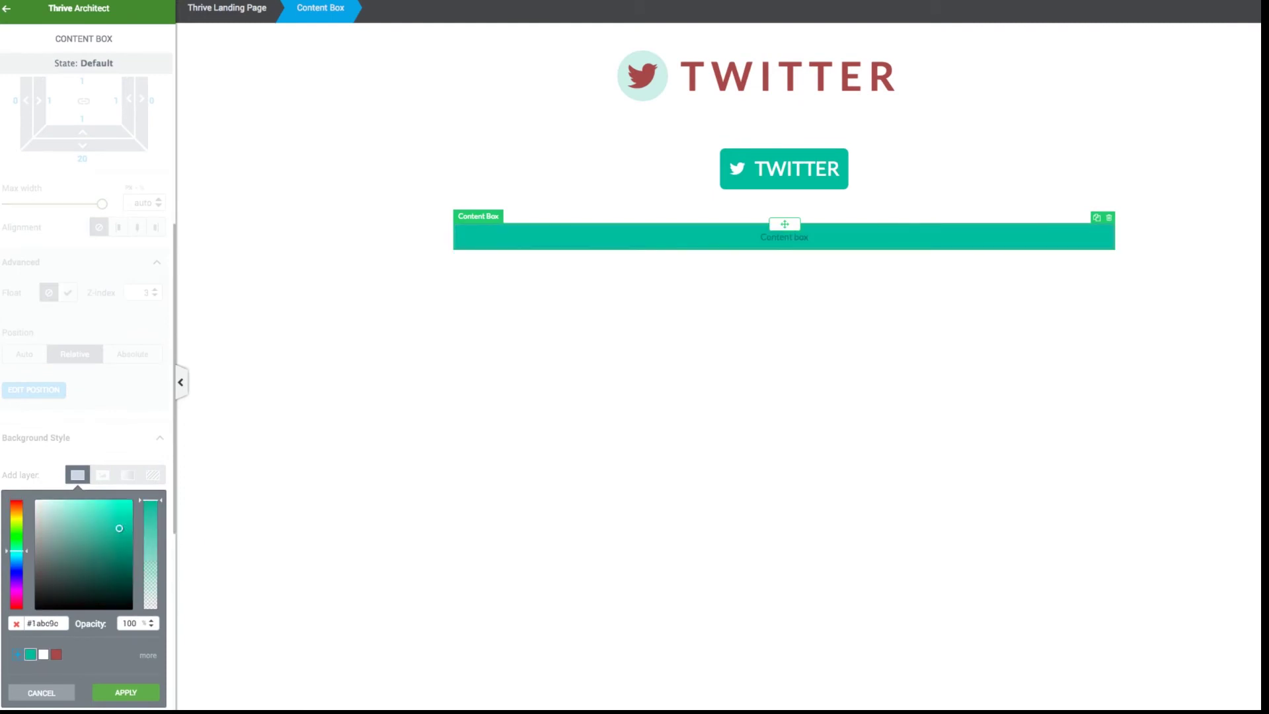
left_click_drag(151, 501, 151, 580)
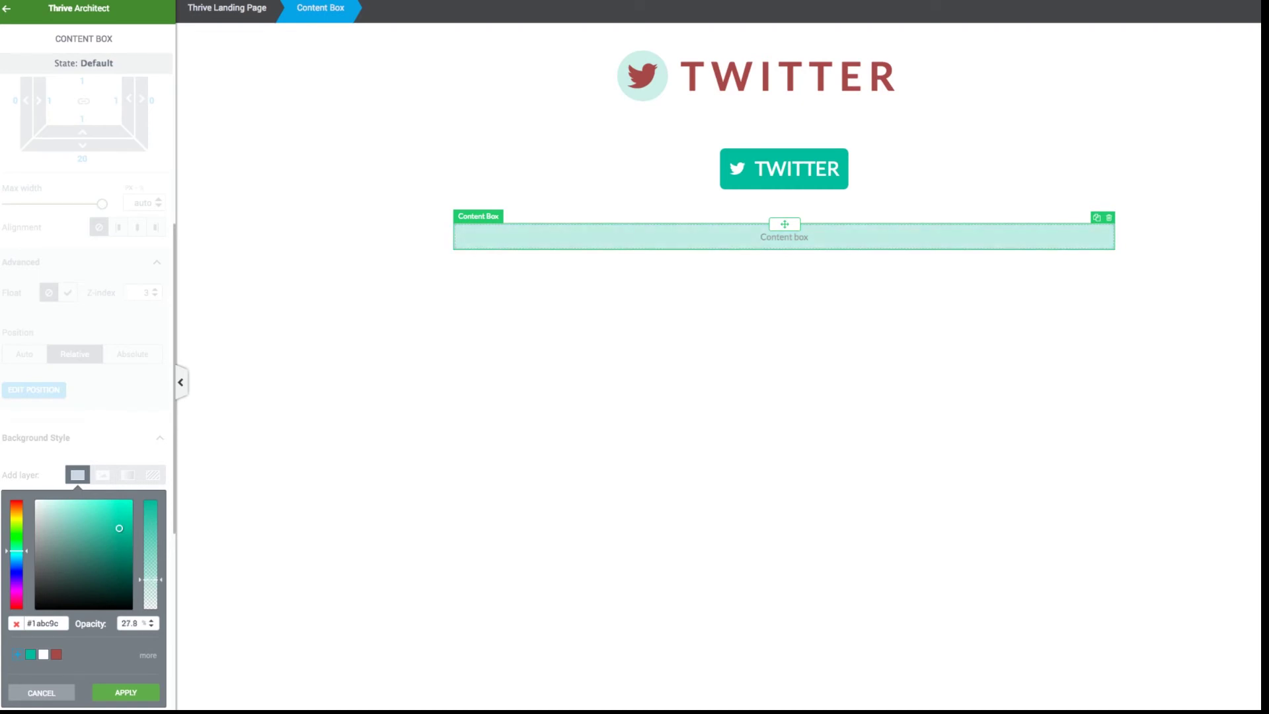
left_click(126, 692)
scroll(84, 370, "up", 5)
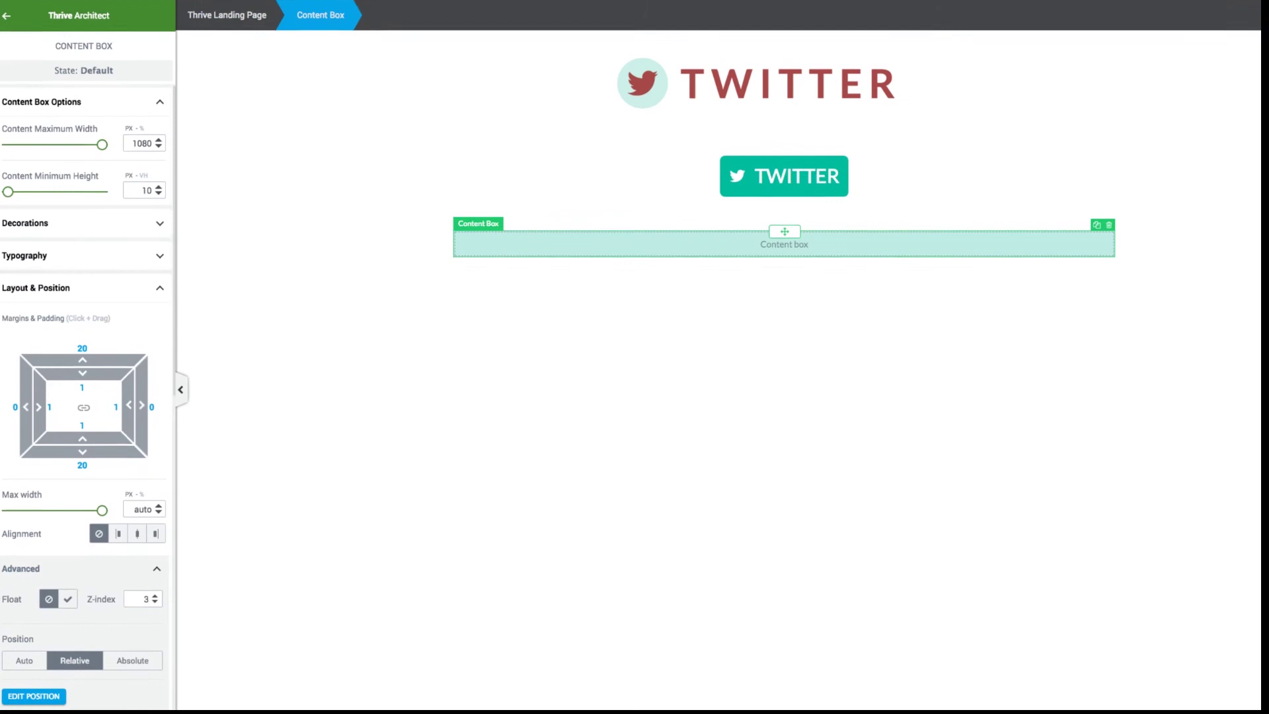
Step: Insert a paragraph inside the content box reading "This Is My Insane Box For Thrive"
left_click(6, 8)
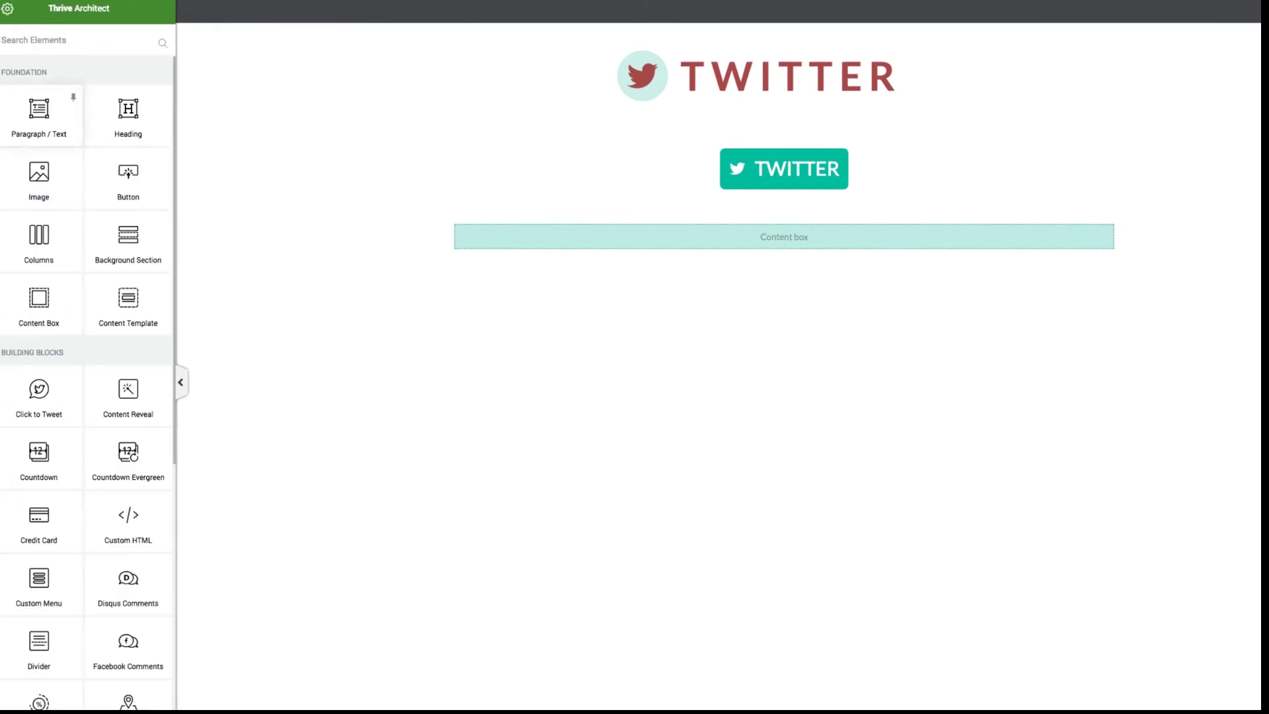
left_click_drag(39, 116, 661, 237)
left_click_drag(784, 238, 783, 237)
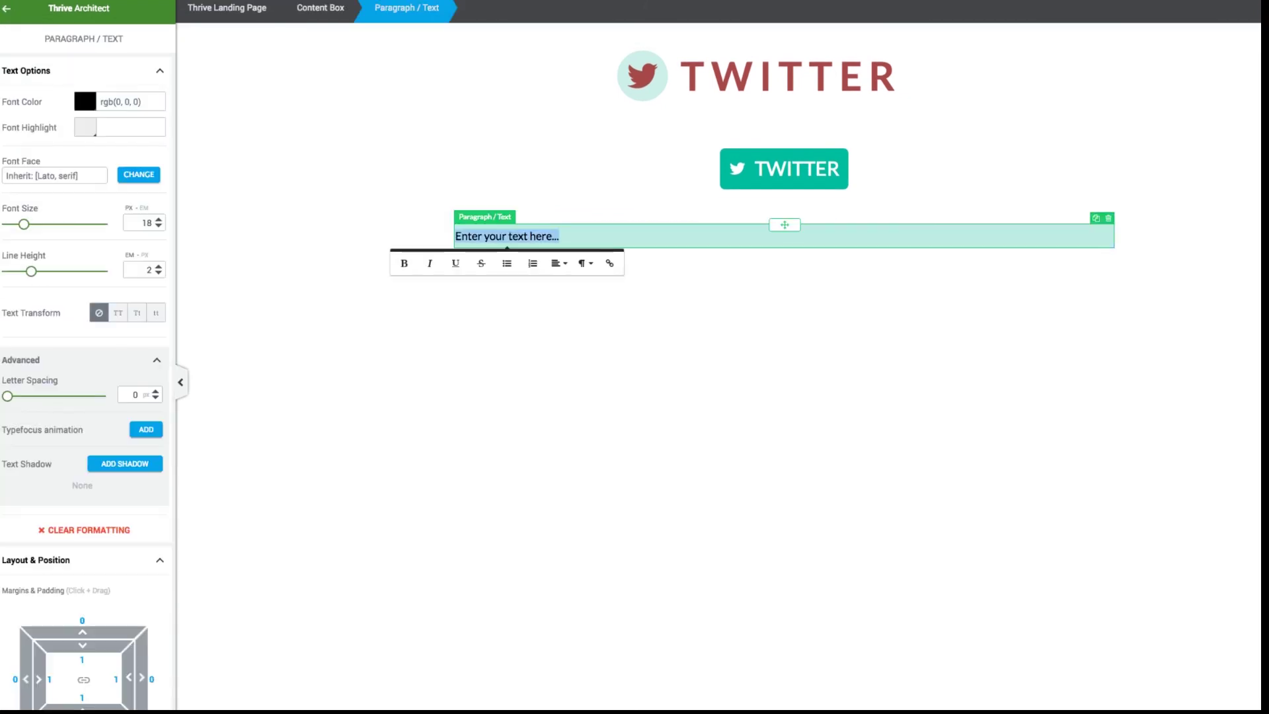
type("This I")
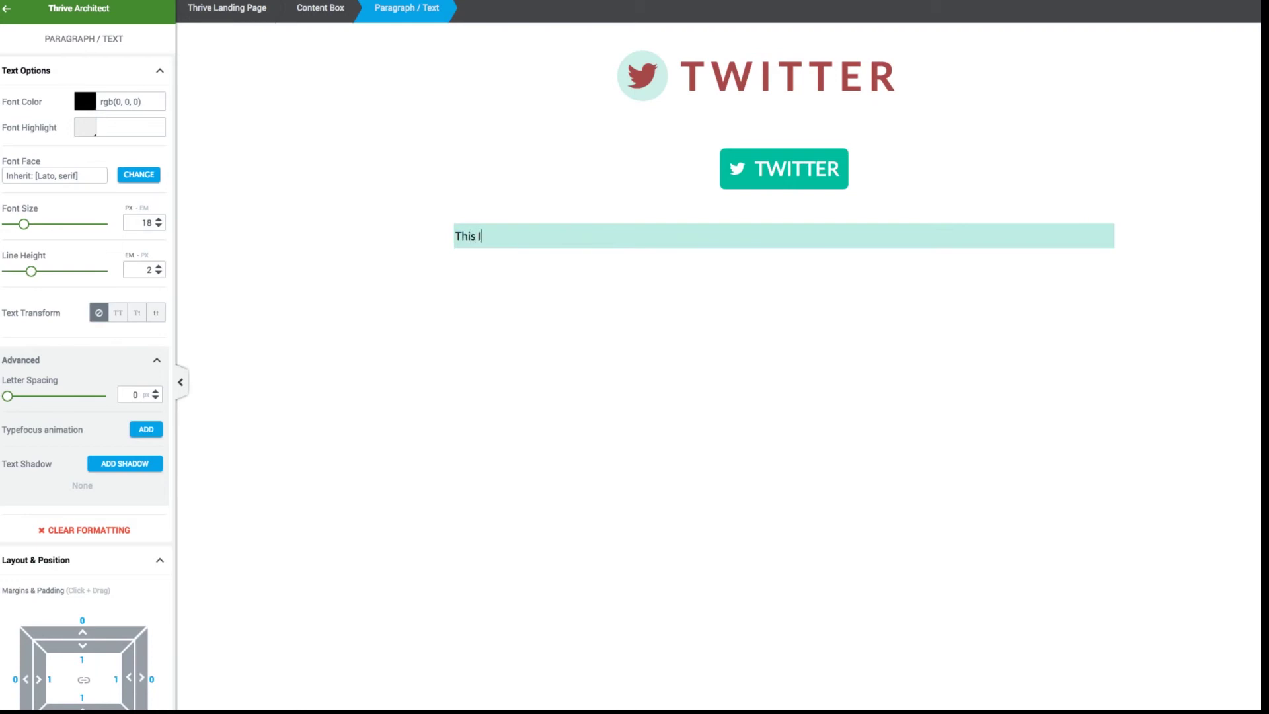
type("s My Insane Box For Thrive")
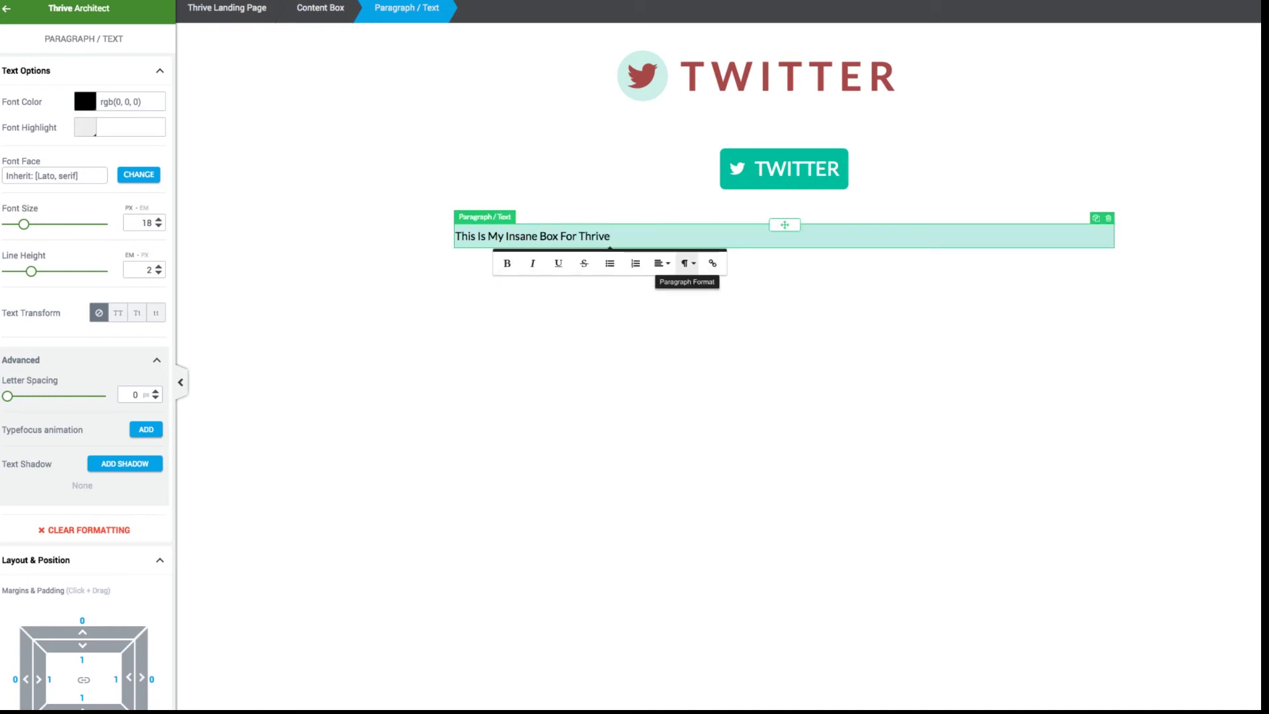
Step: Format the content box's text as Heading 1 and center it
left_click(687, 263)
left_click(737, 373)
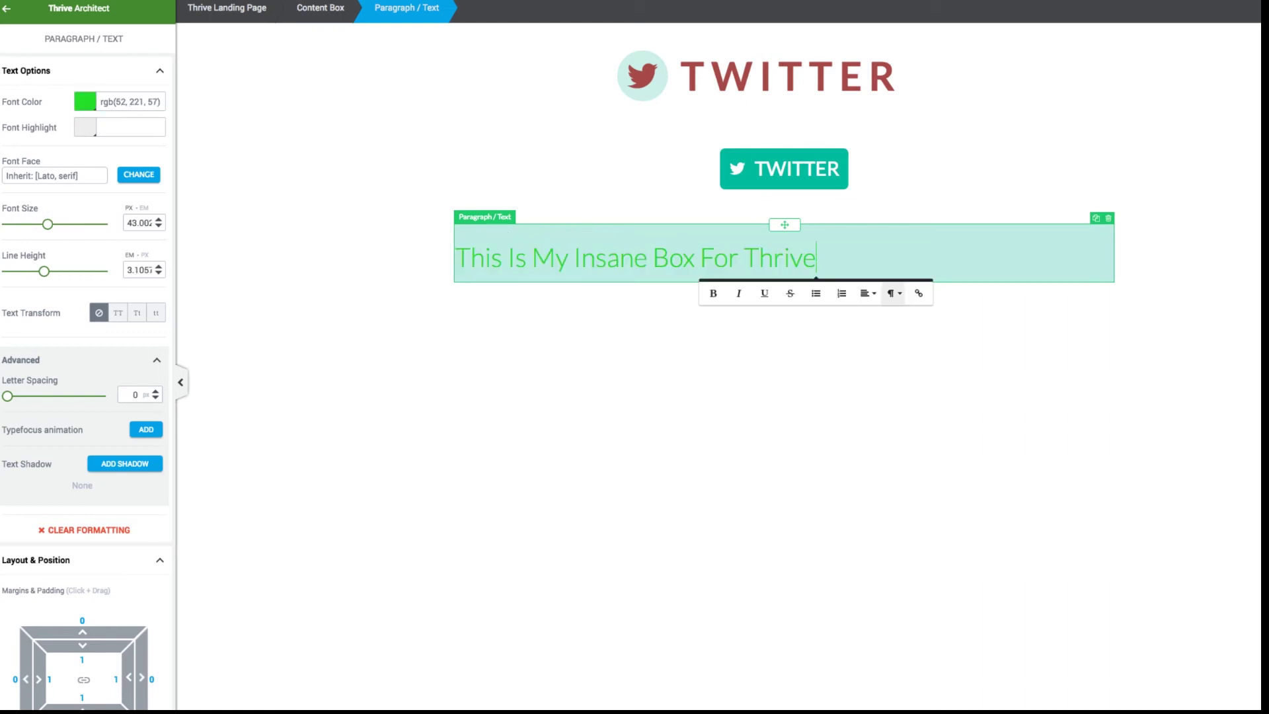
left_click(893, 294)
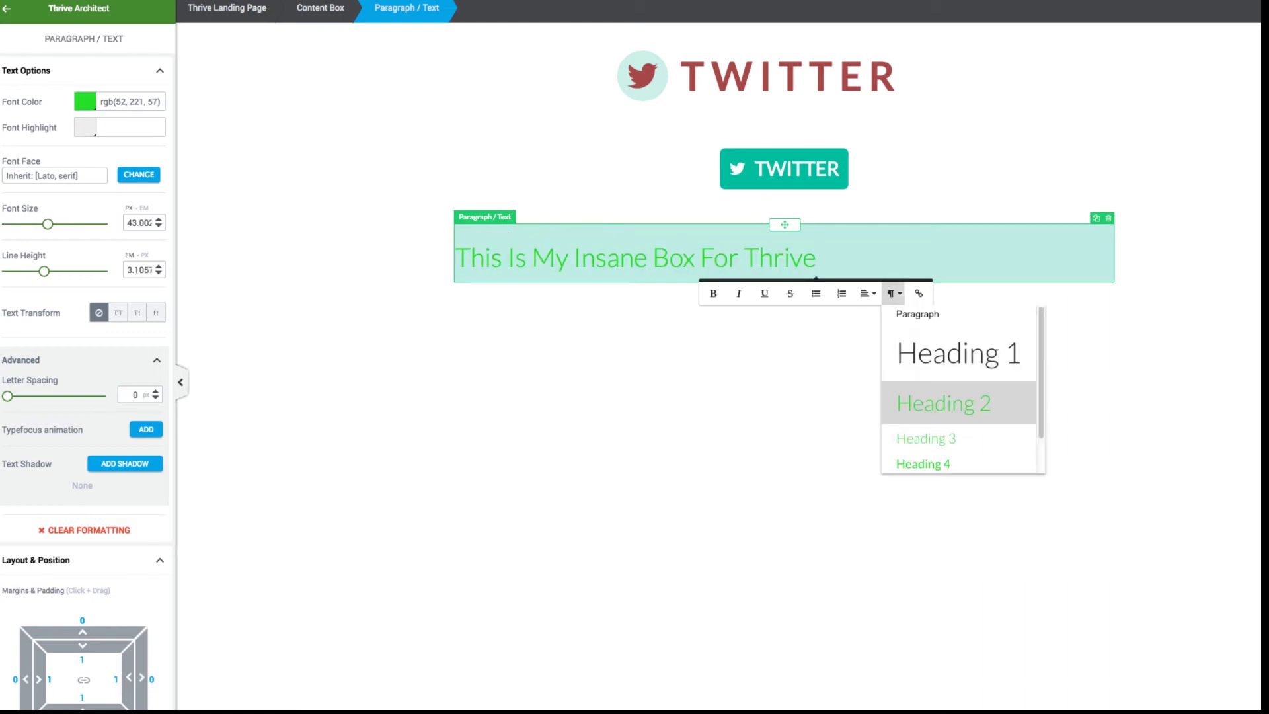
left_click(951, 353)
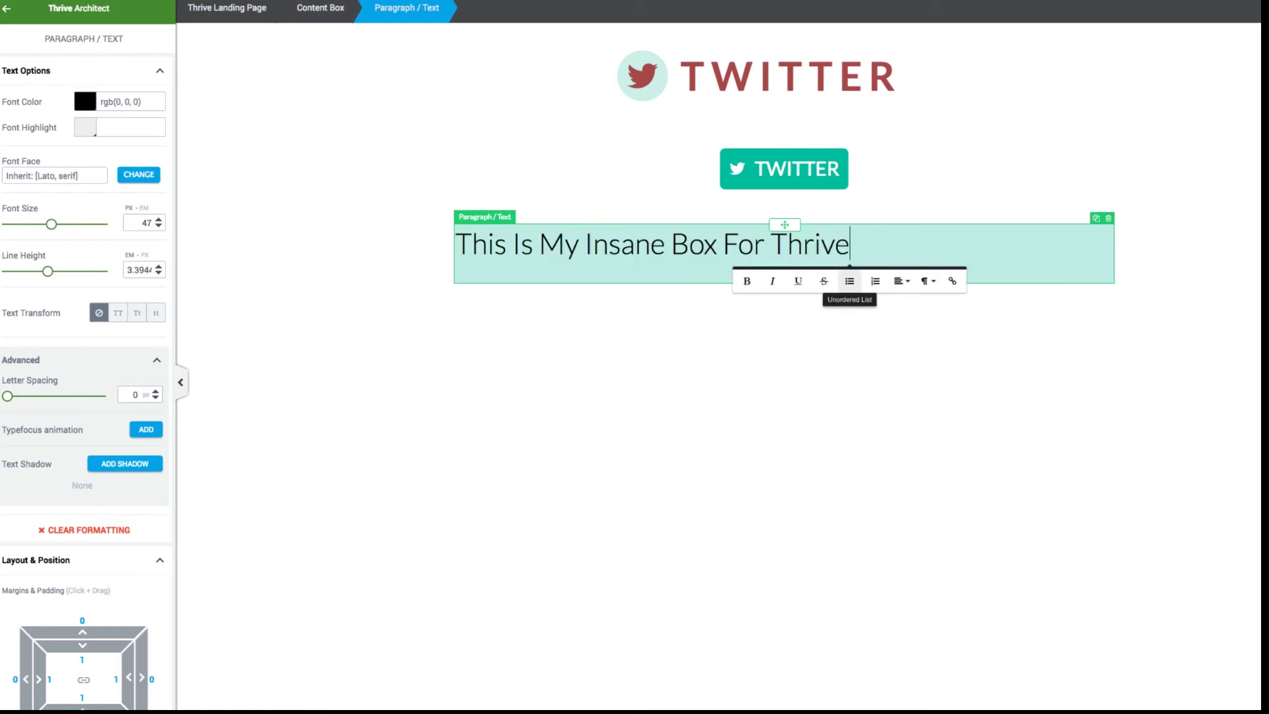
left_click(901, 281)
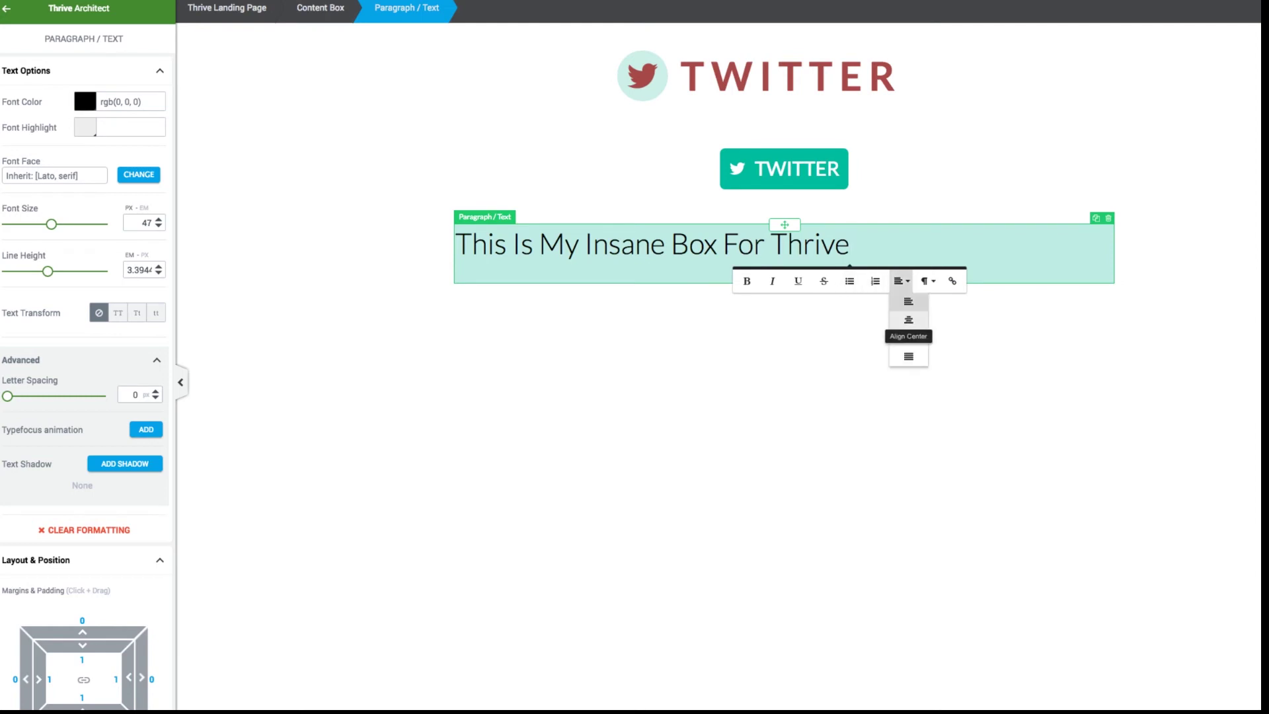
left_click(908, 337)
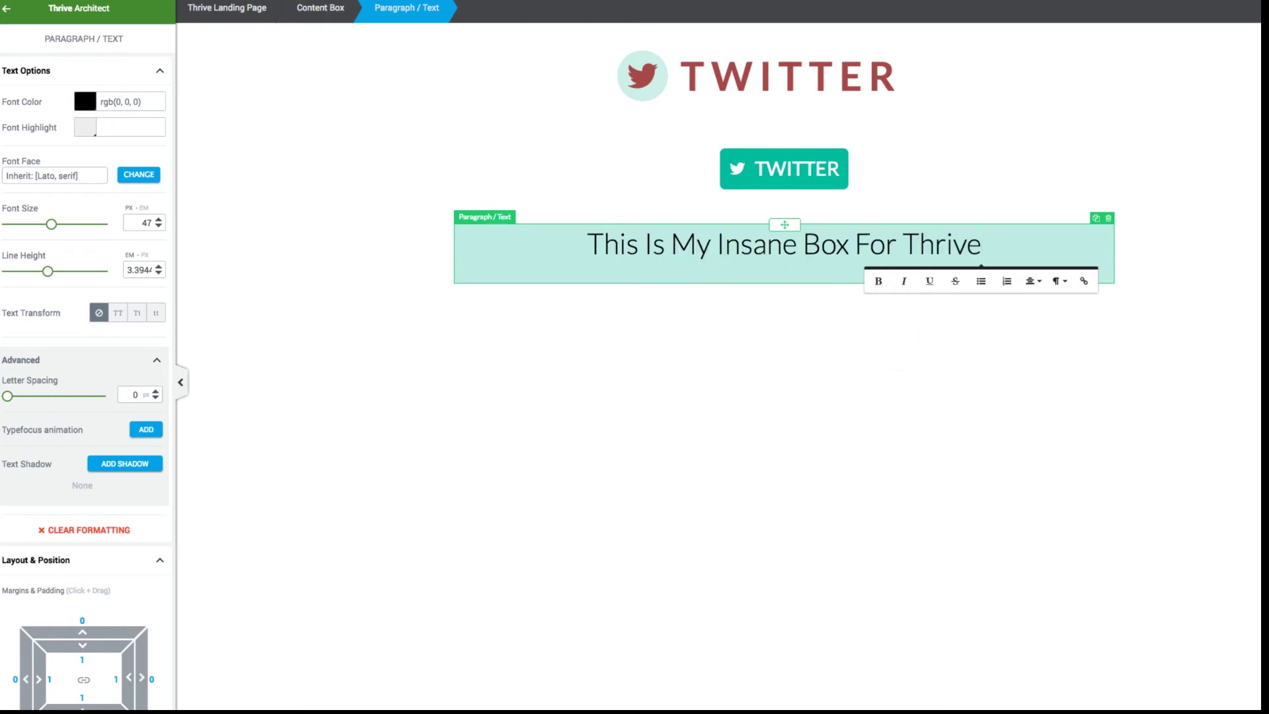
Step: Set the content box text's top margin to 33 px
left_click(644, 244)
scroll(86, 380, "down", 1)
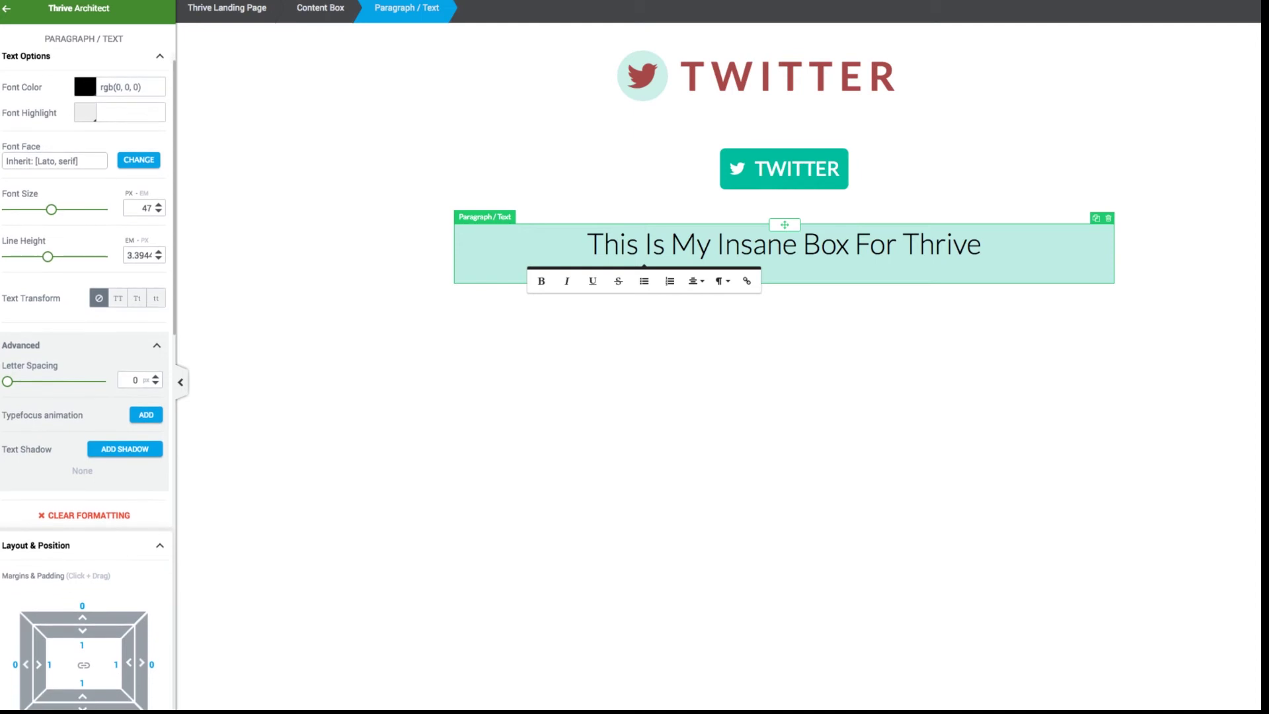
mouse_move(82, 617)
left_mouse_down()
mouse_move(83, 598)
mouse_move(82, 628)
left_mouse_up()
Step: Make all of the content box's text bold
left_click(665, 264)
key("super+a")
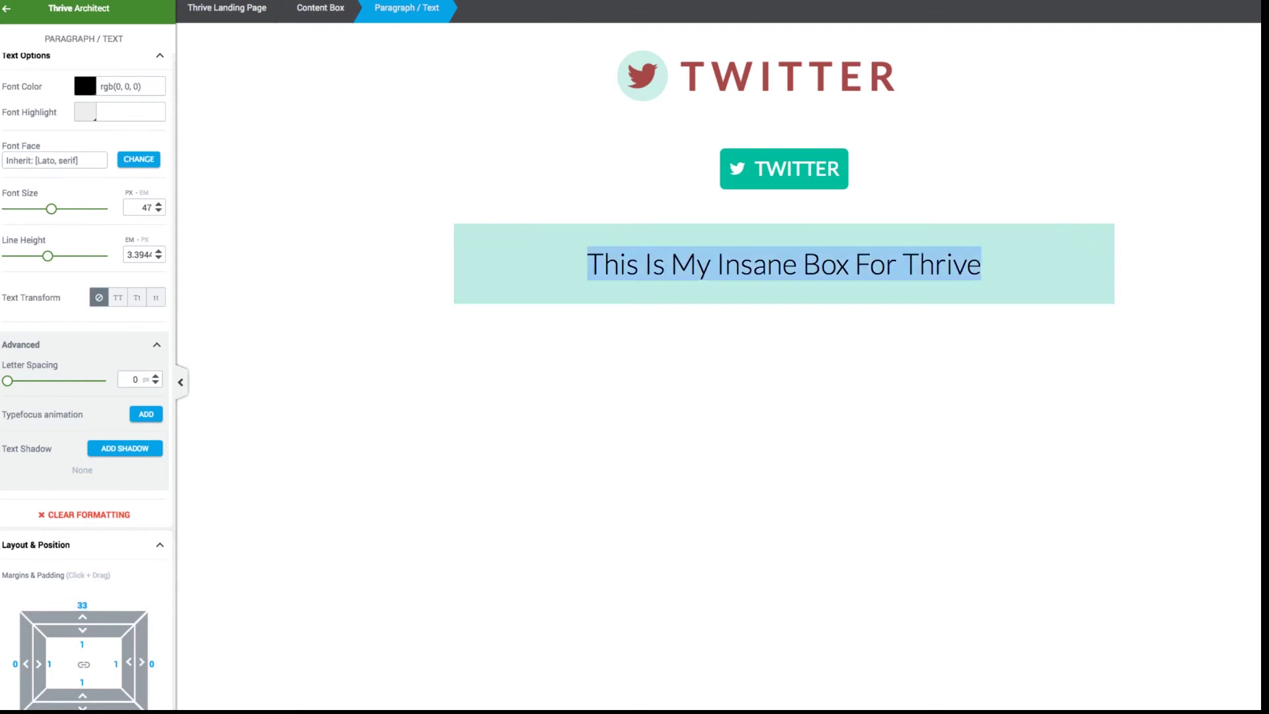
key("super+b")
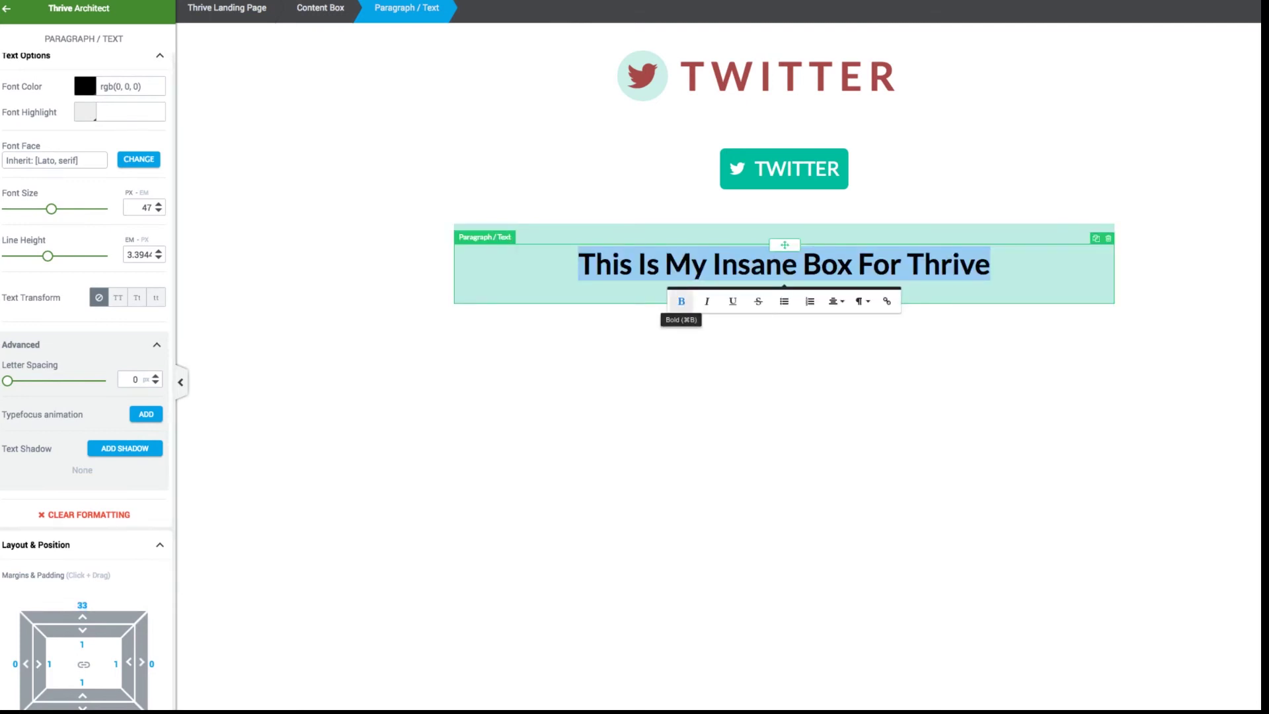
Step: Change the font color of the content box's text to the saved red #a44a4a
left_click(85, 86)
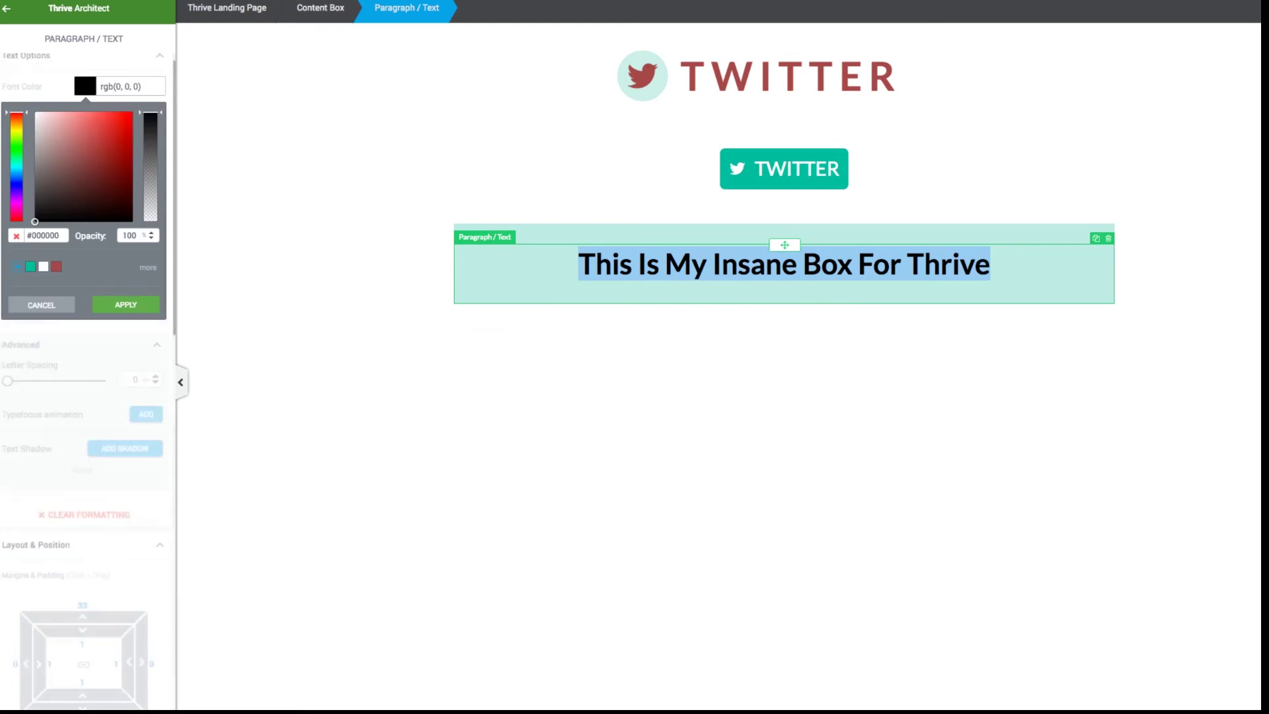
left_click(57, 267)
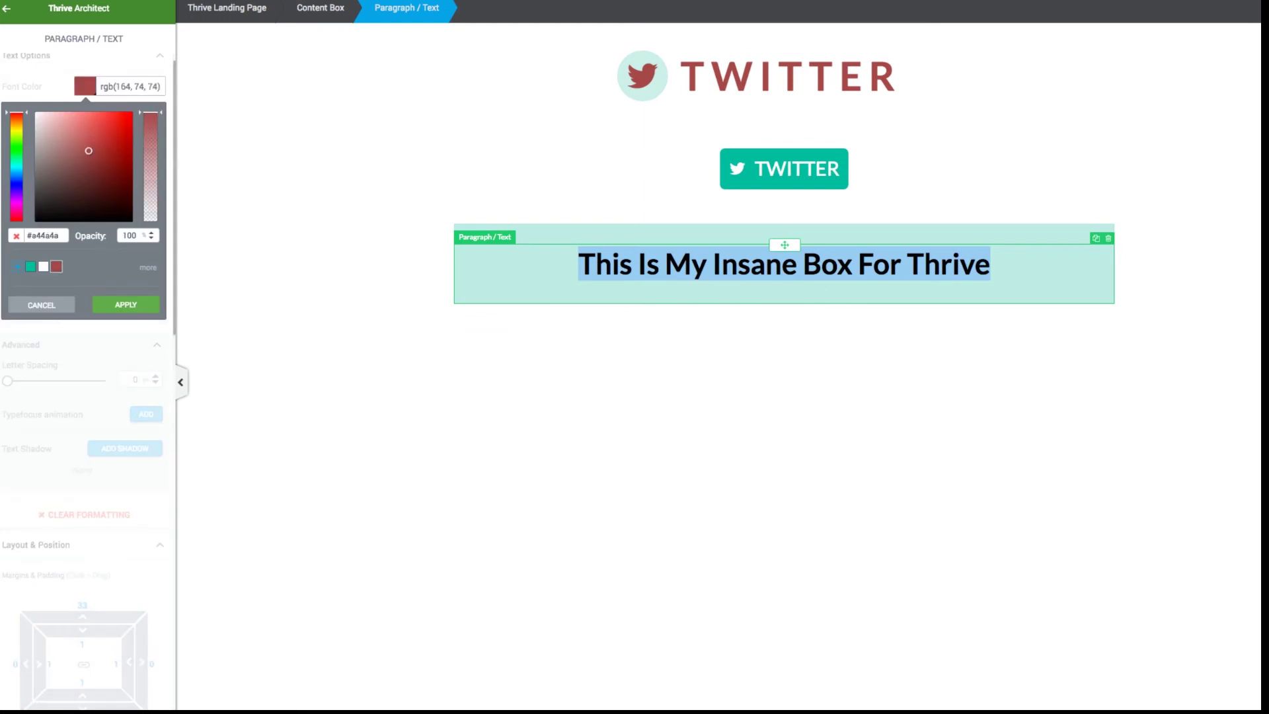
left_click(125, 304)
left_click(344, 357)
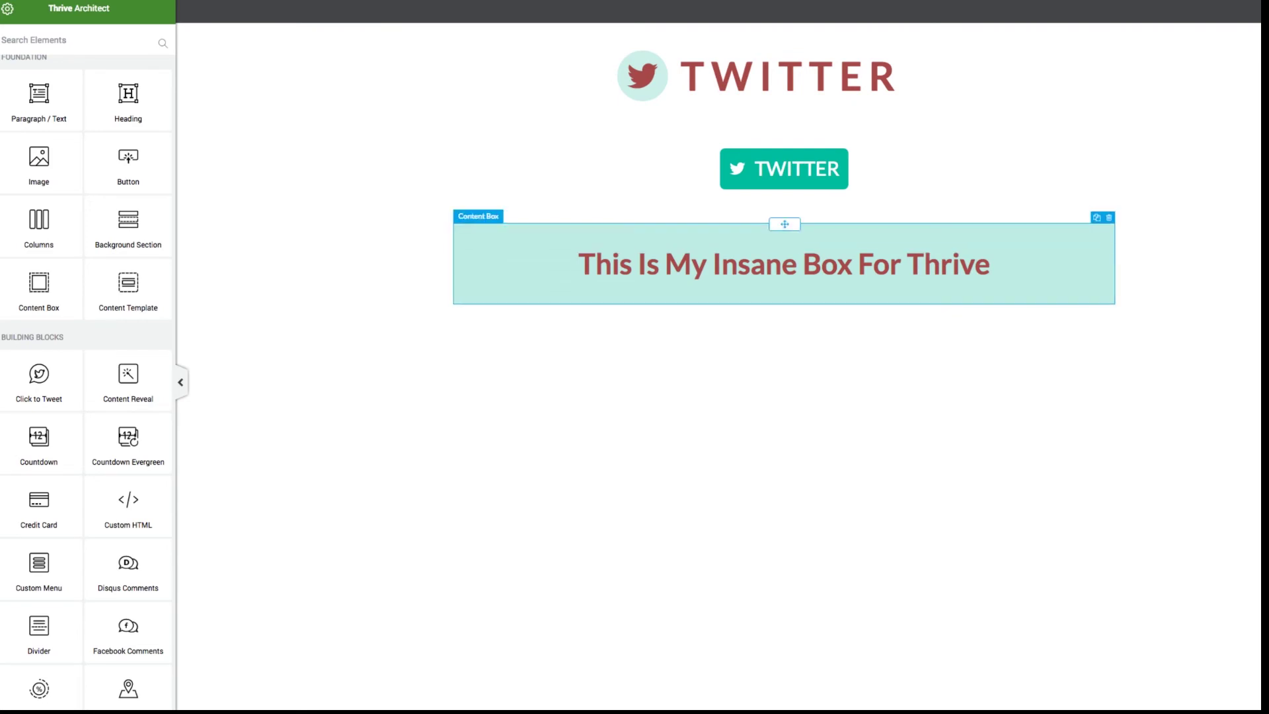
Step: Set the content box's top margin to 60 px
left_click(478, 217)
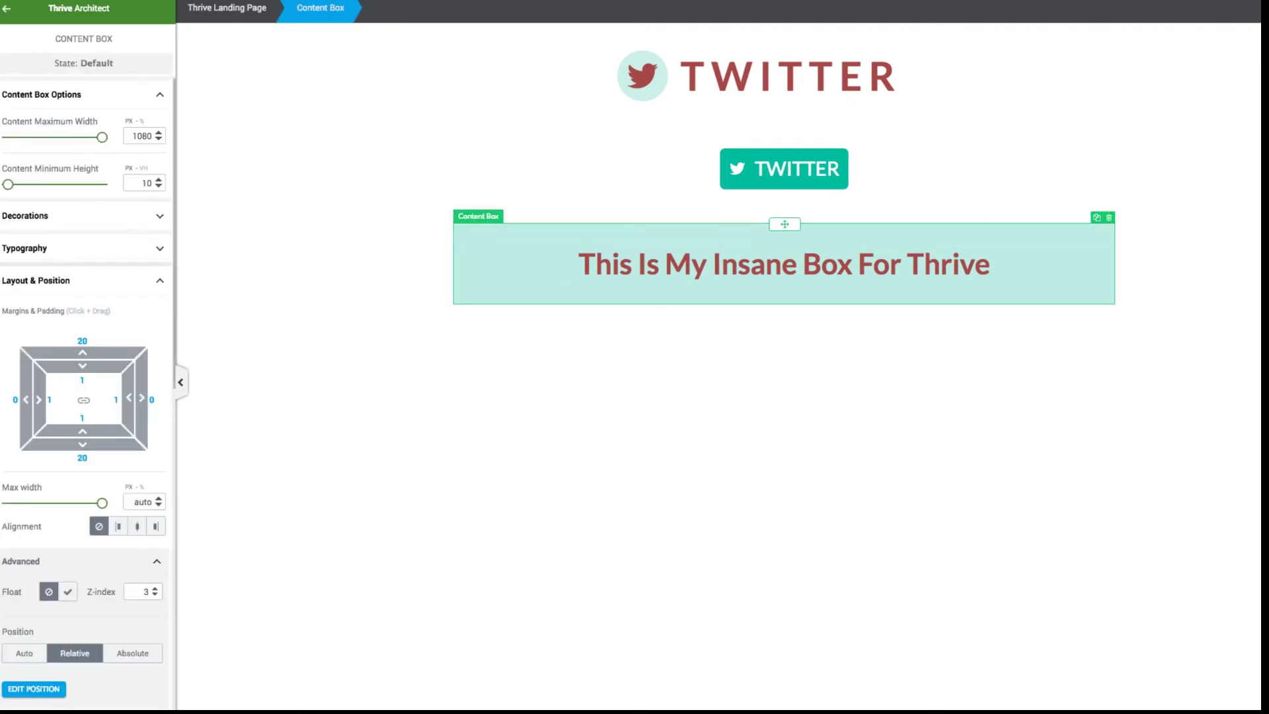
left_click_drag(82, 352, 82, 383)
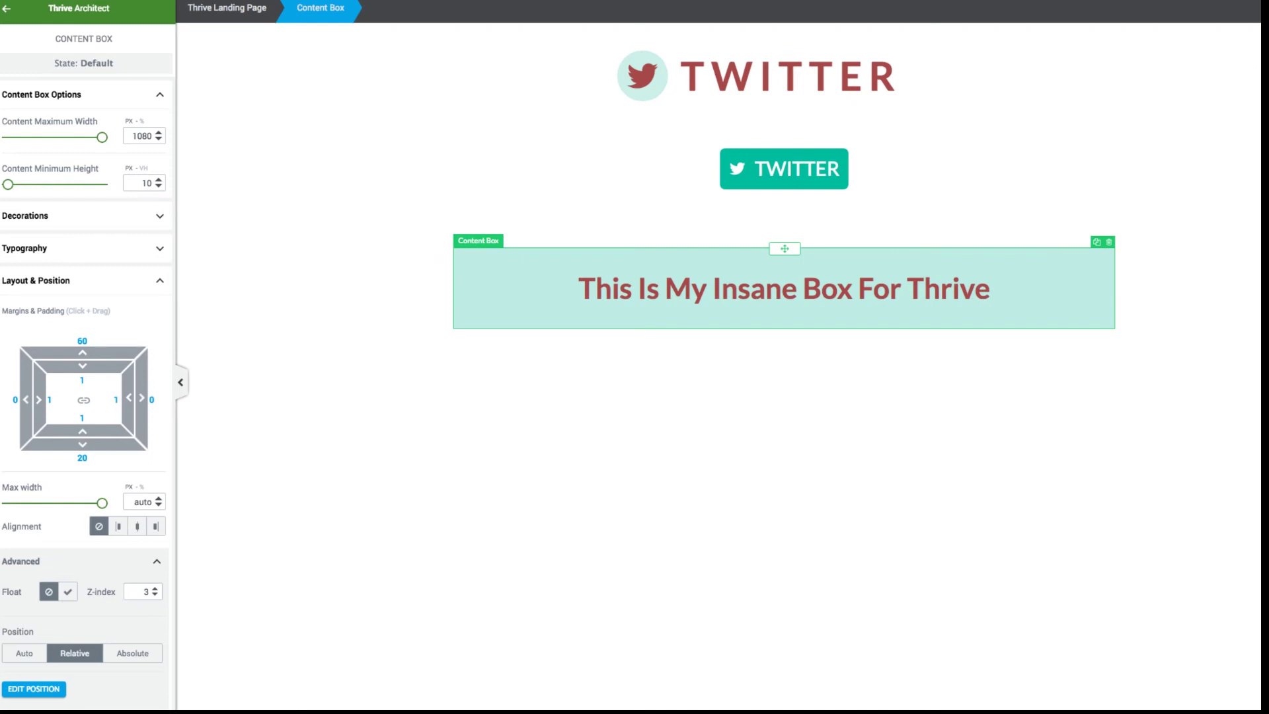
key("Escape")
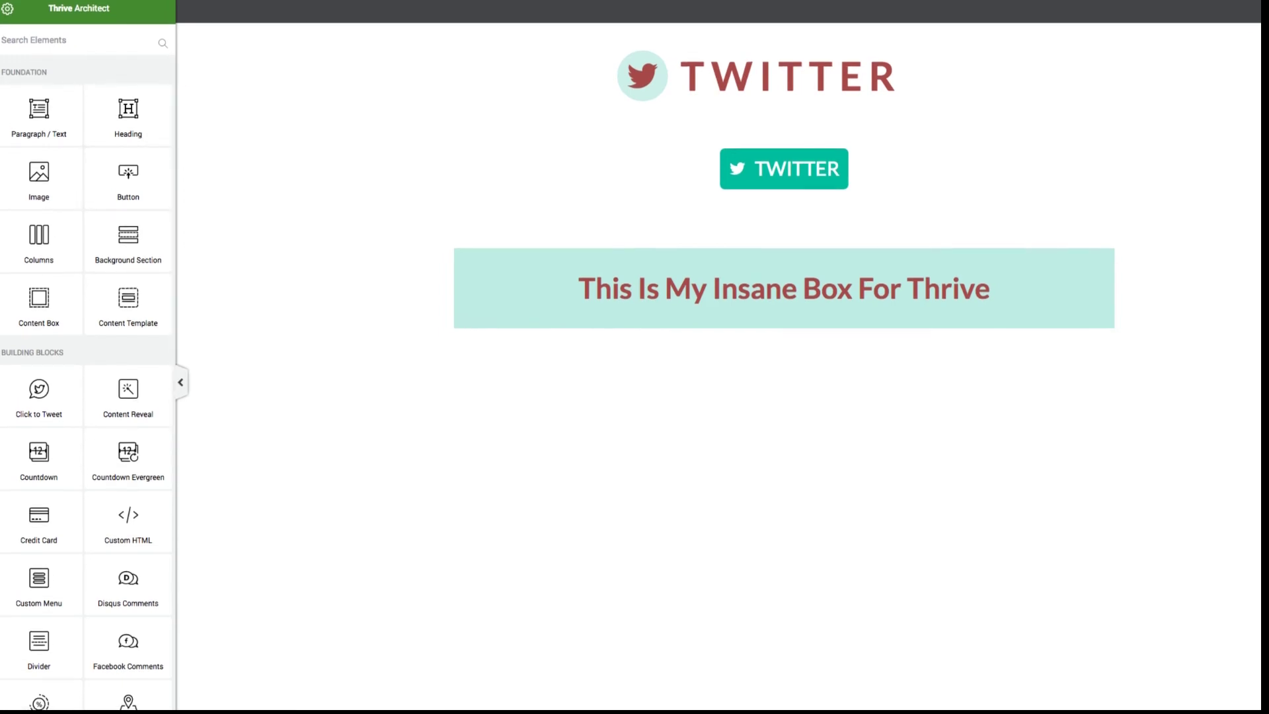
Step: Add an Icon element below the content box using the video-camera icon
type("icon")
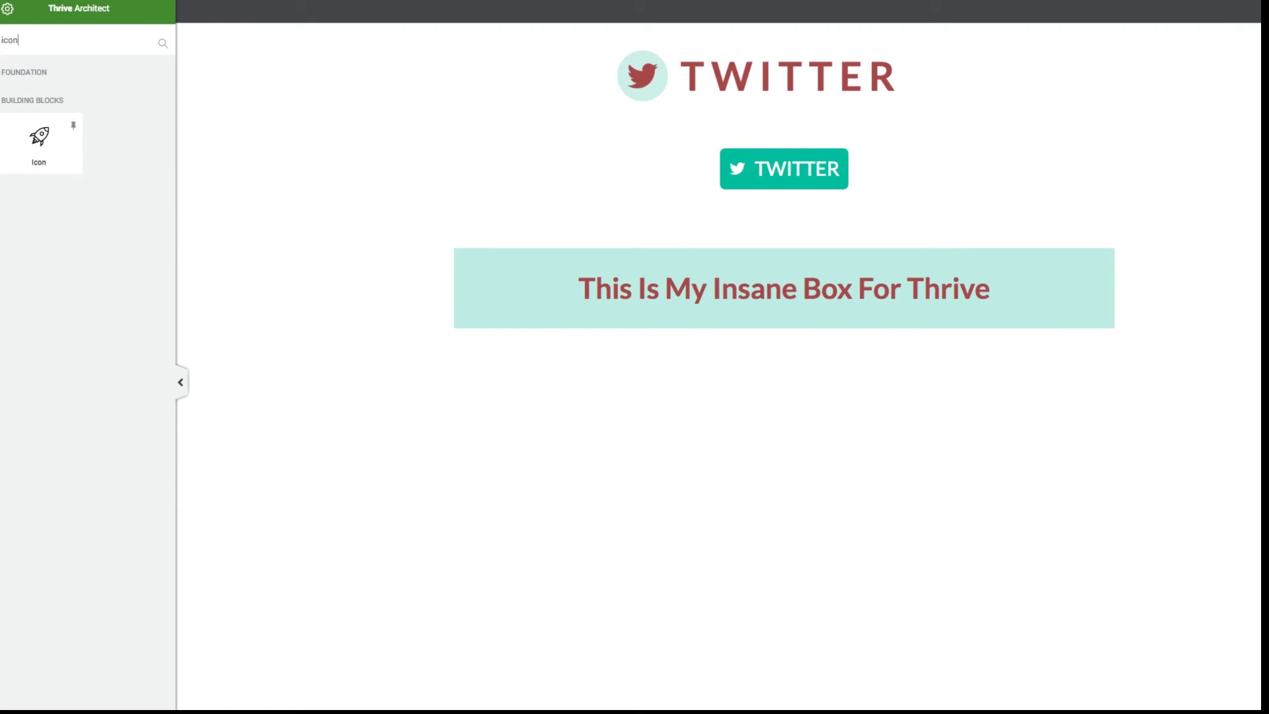
left_click_drag(39, 139, 783, 362)
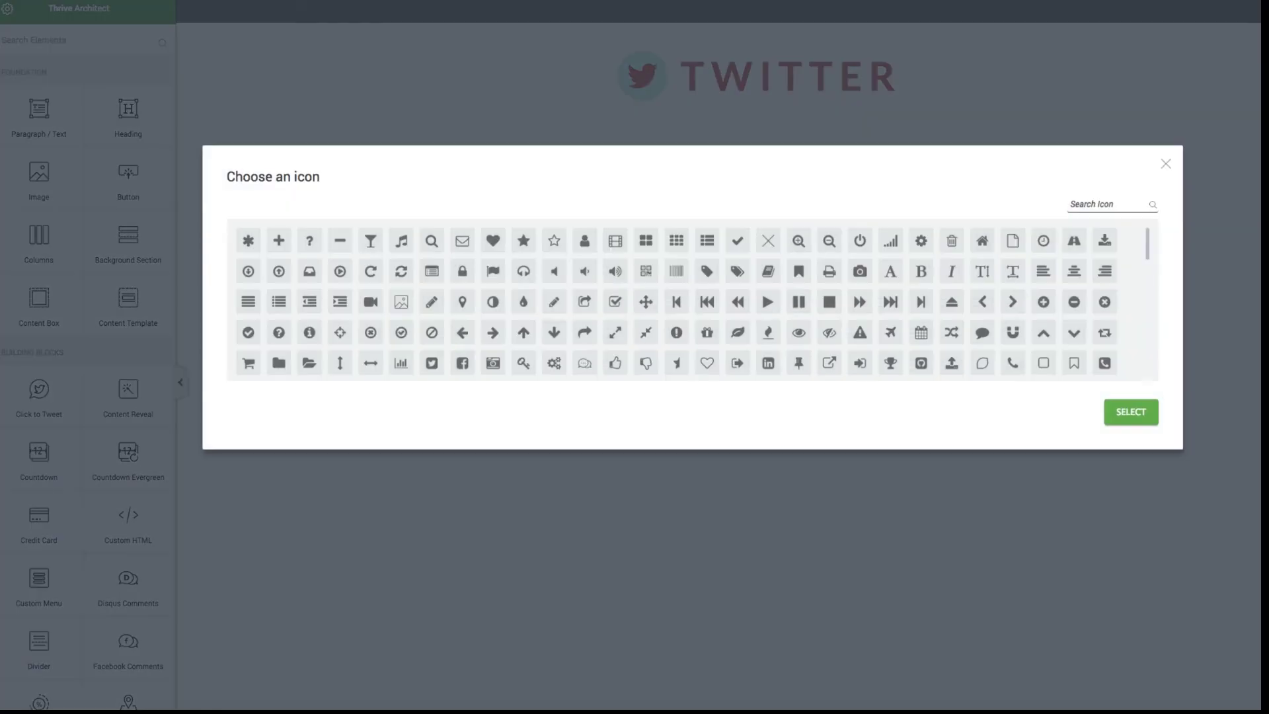
left_click(524, 362)
left_click(371, 302)
left_click(1130, 412)
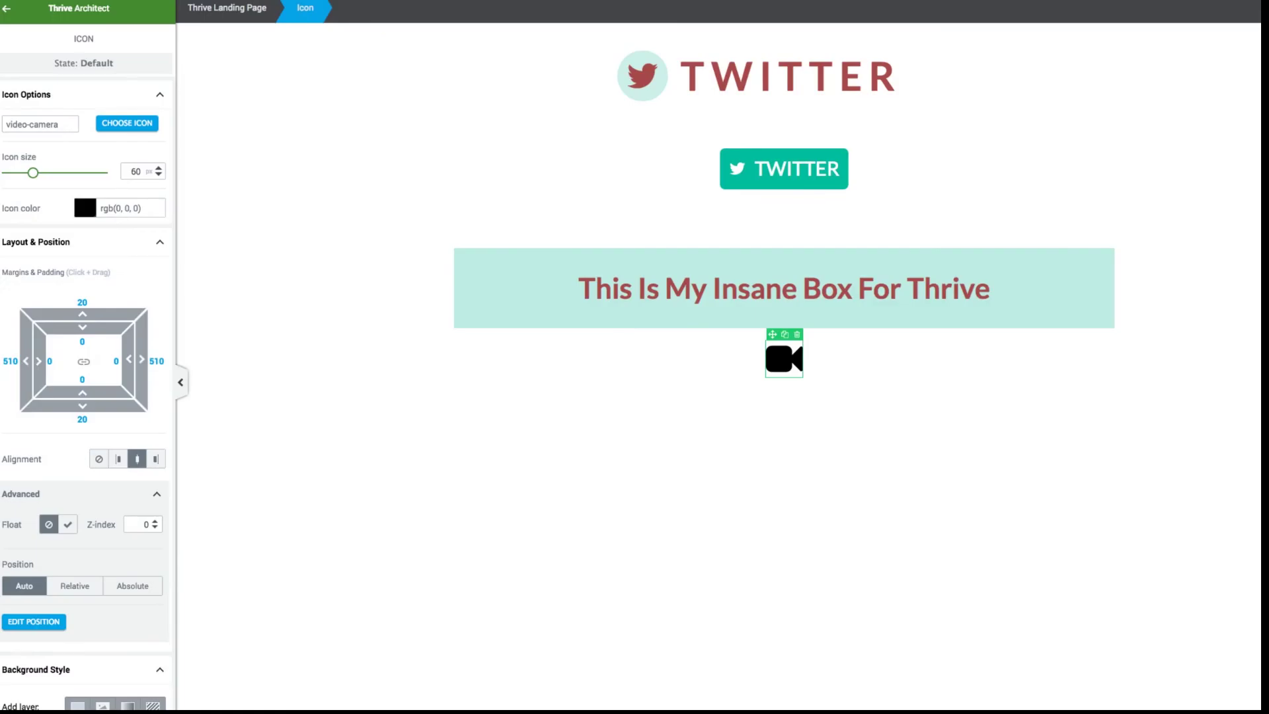
Step: Move the video-camera icon into the content box, above its text
left_click(819, 390)
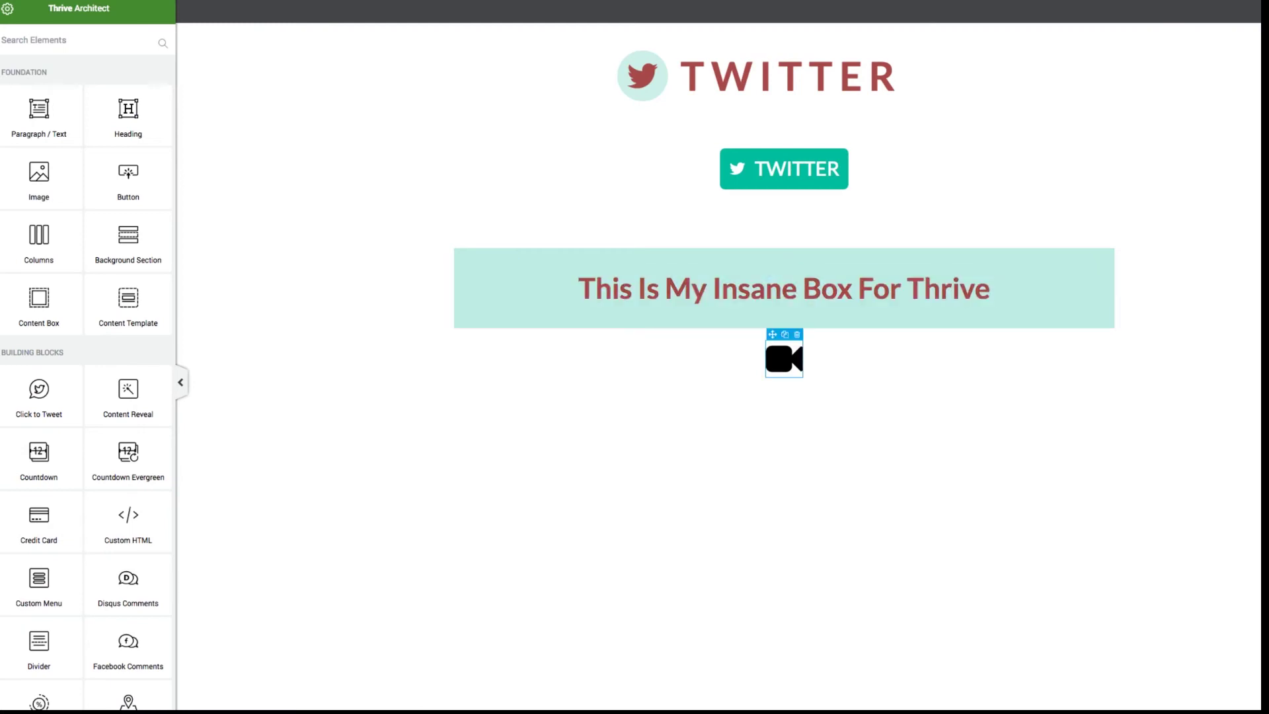
left_click(785, 358)
left_click_drag(771, 335, 775, 273)
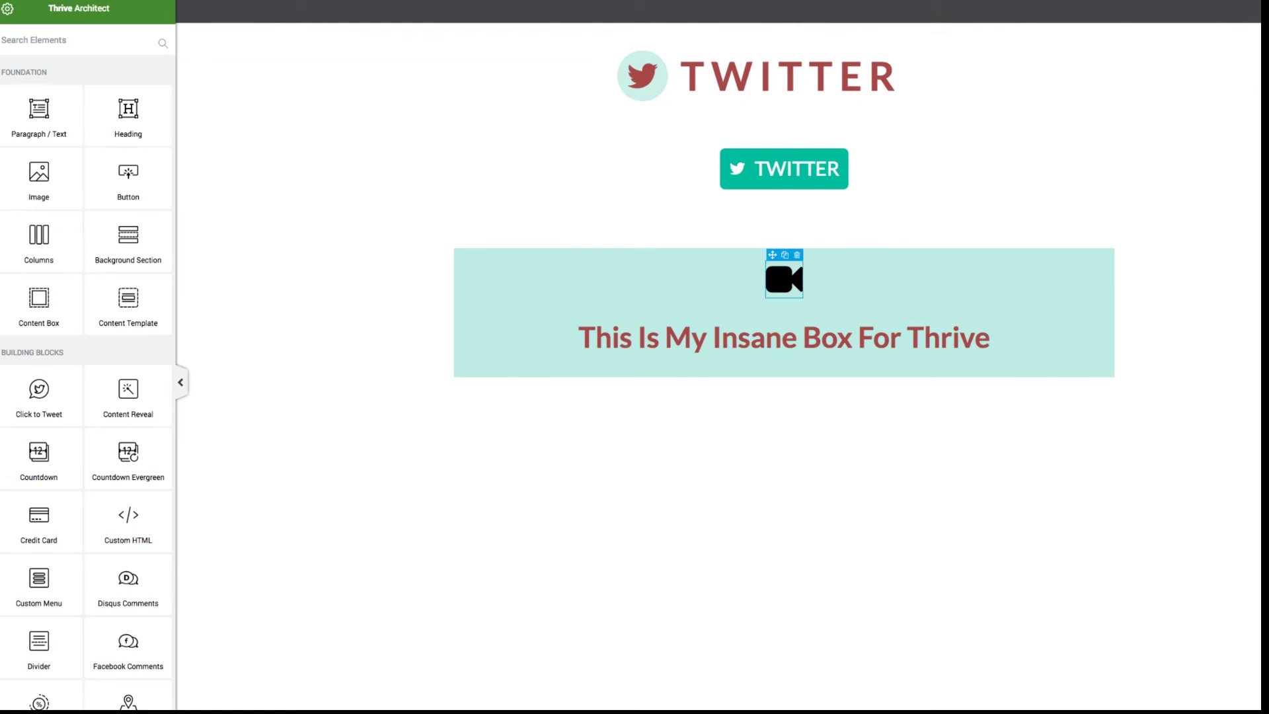
Step: Change the video-camera icon's color to the saved red #a44a4a
left_click(784, 279)
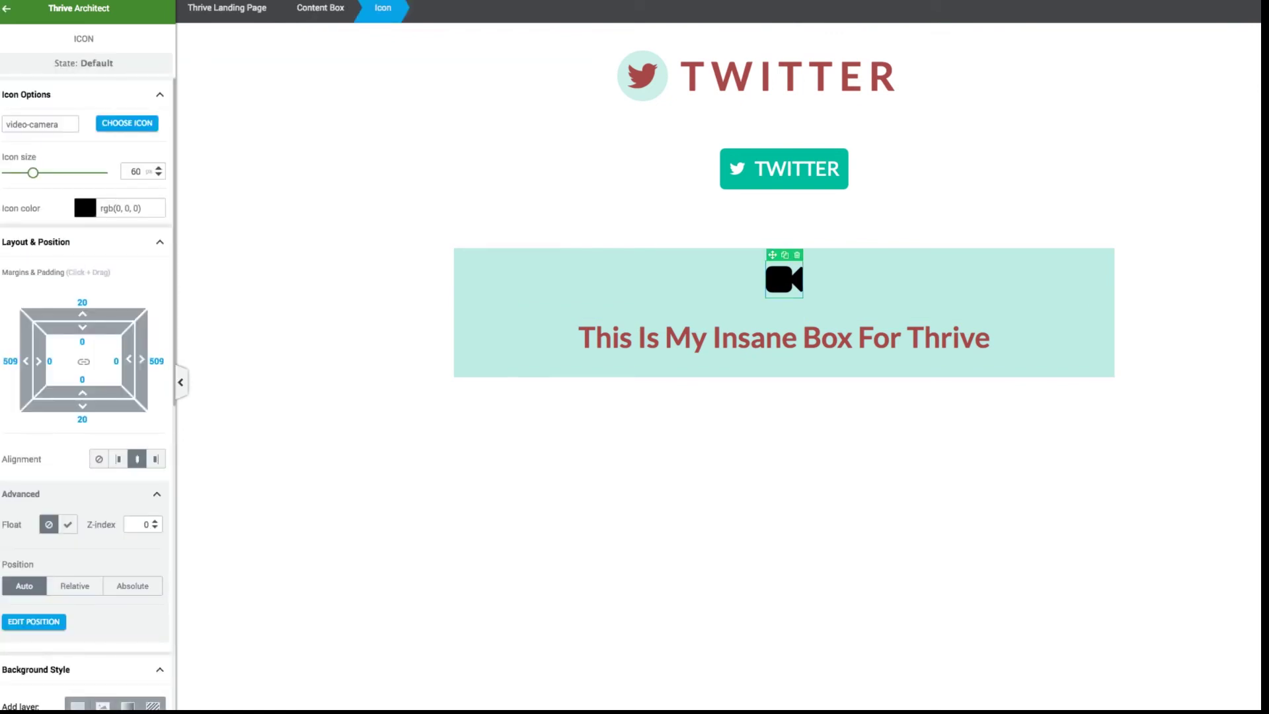
left_click(86, 209)
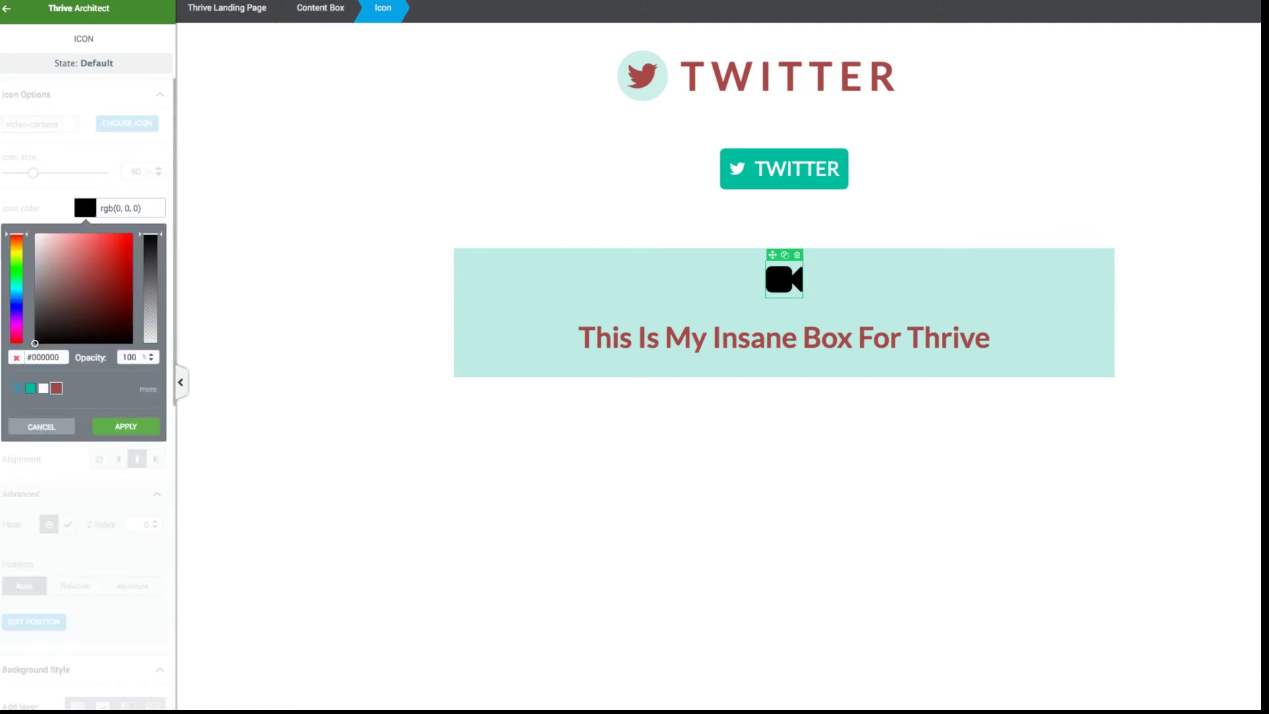
left_click(56, 389)
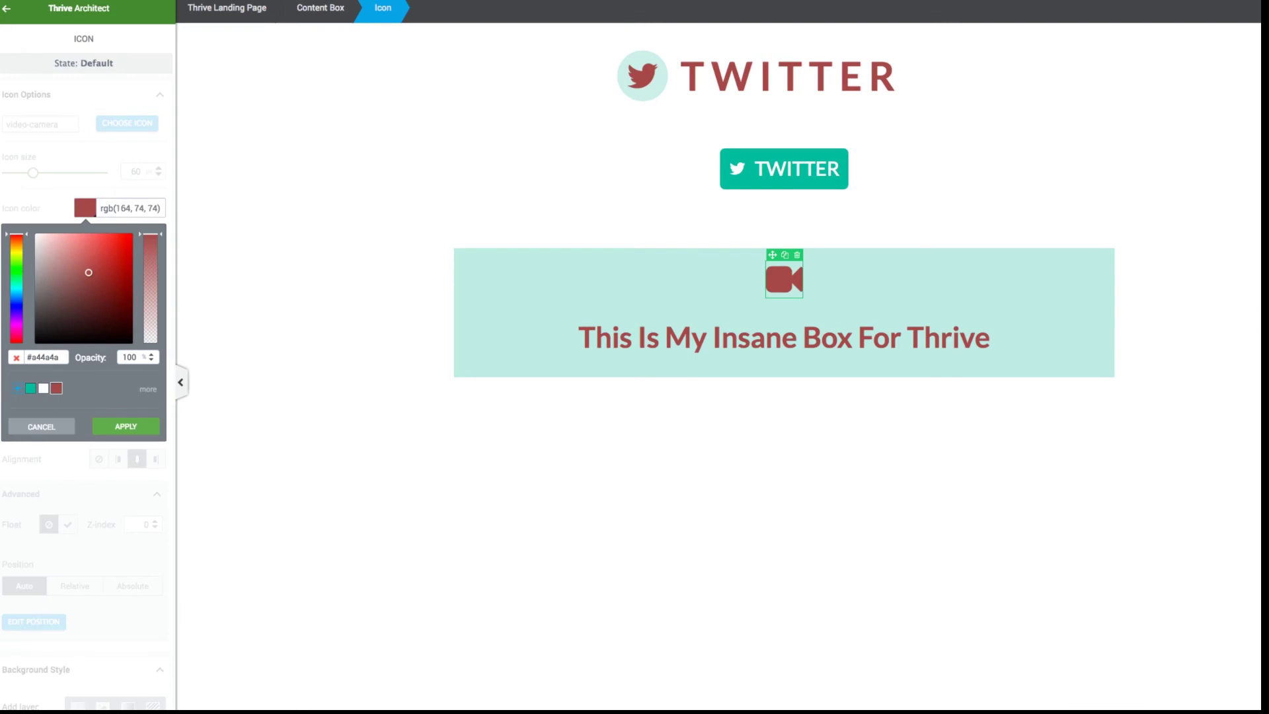
left_click(317, 390)
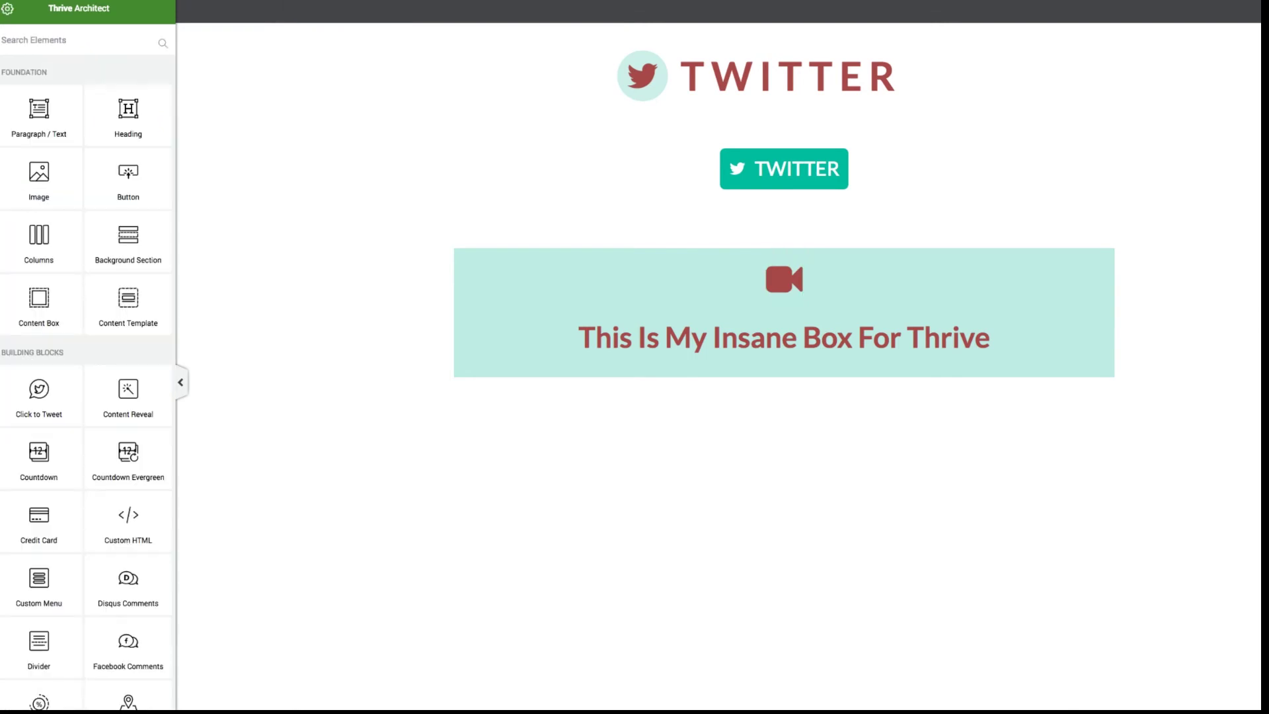
Step: Give the video-camera icon a solid black #000000 background layer at 21.7% opacity
left_click(784, 279)
scroll(86, 390, "down", 2)
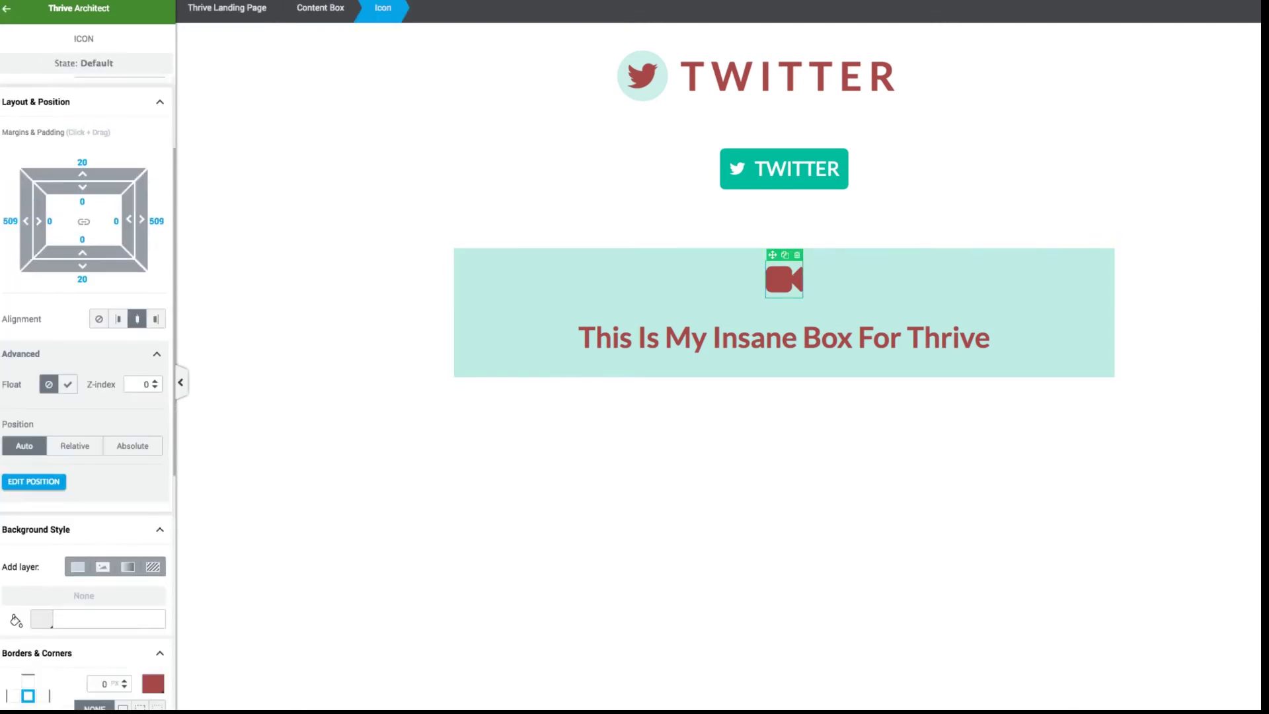
scroll(86, 397, "down", 5)
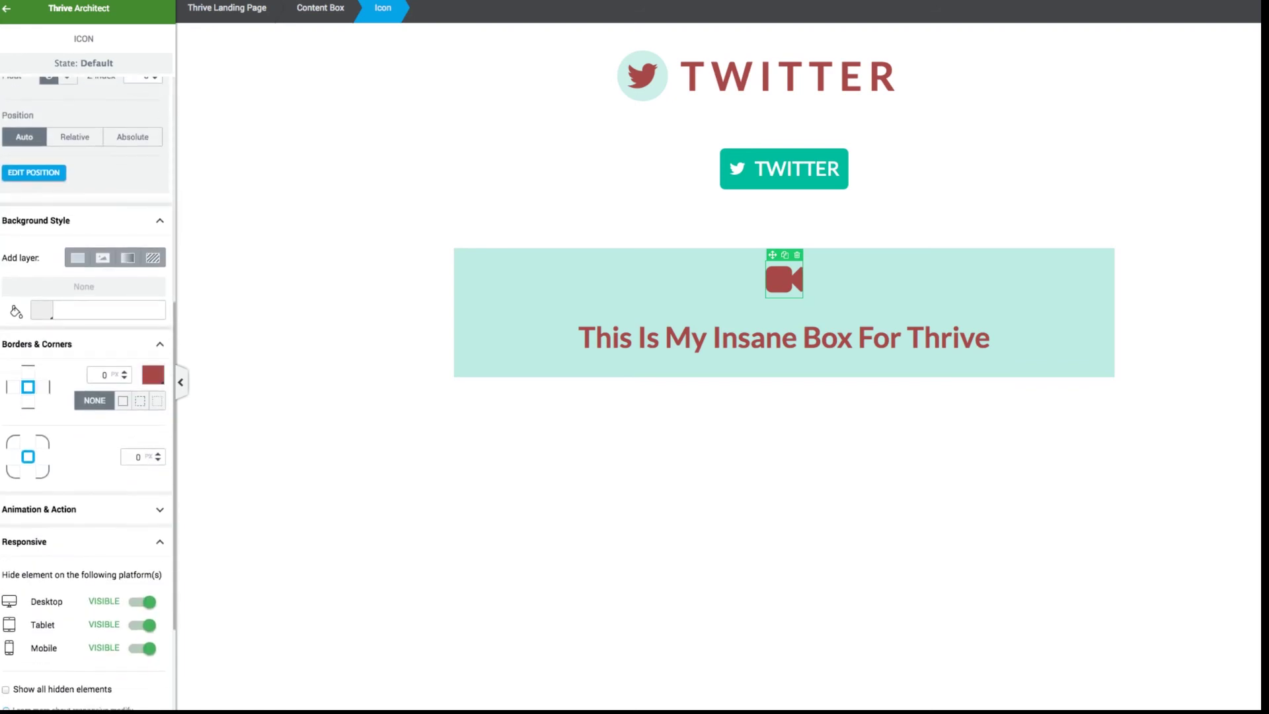
left_click(78, 258)
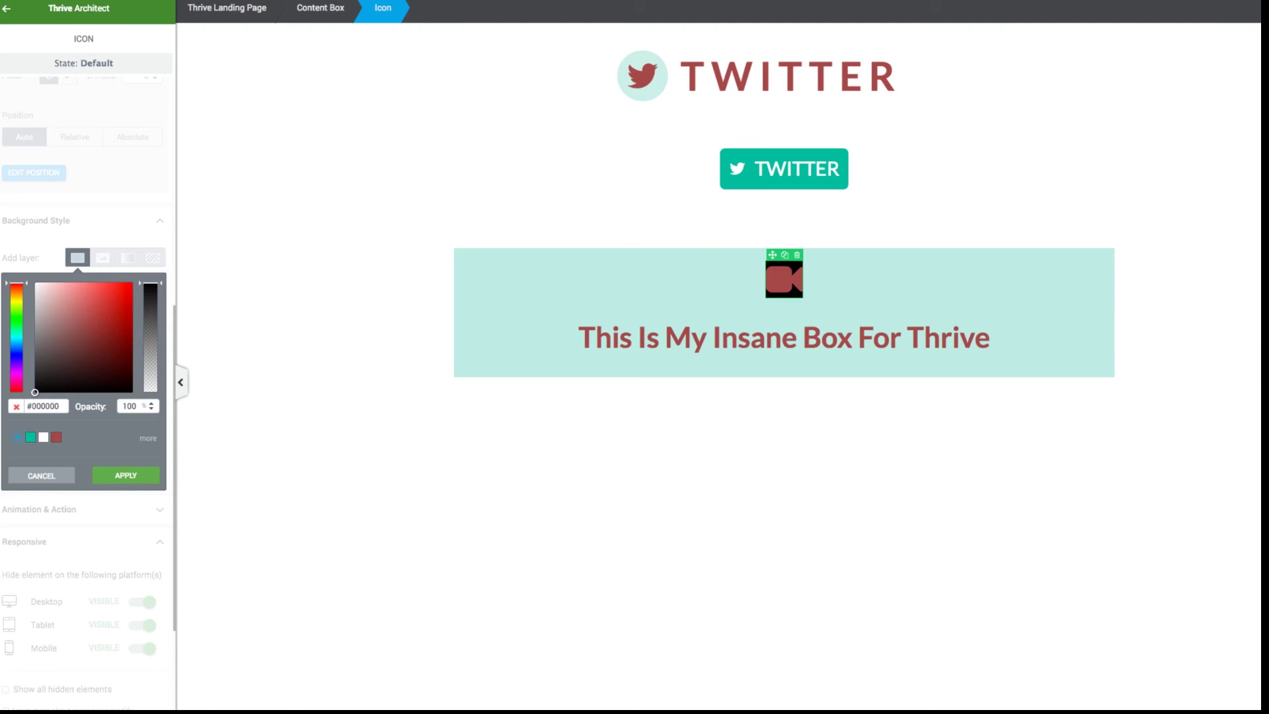
left_click_drag(150, 284, 151, 369)
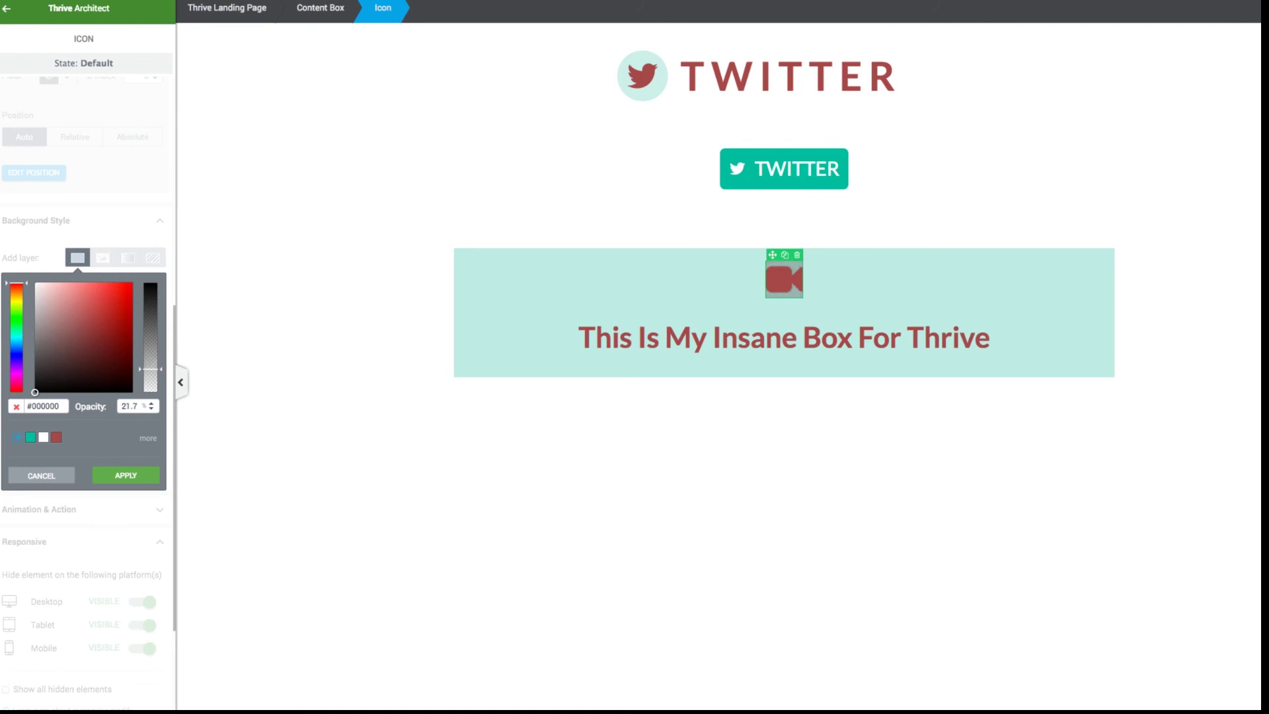
left_click(126, 475)
Step: Set the video-camera icon's linked padding to about 21 px on all four sides
scroll(126, 463, "down", 1)
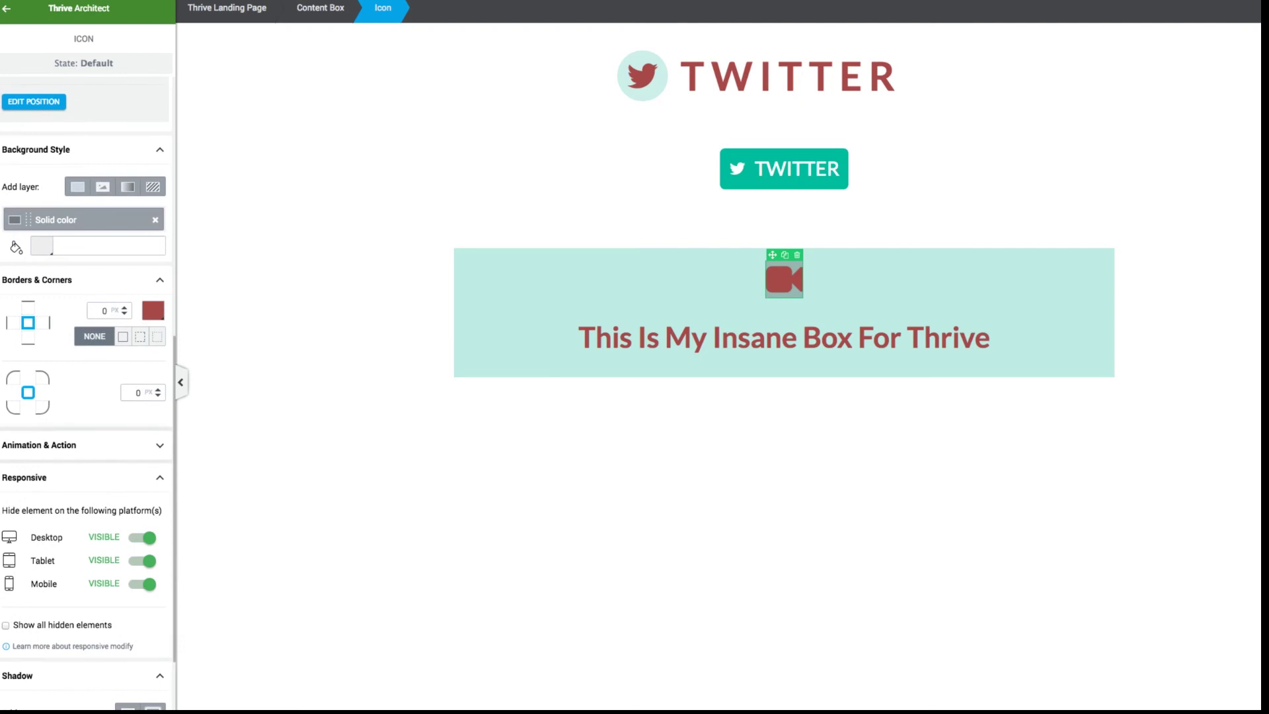
scroll(86, 390, "up", 10)
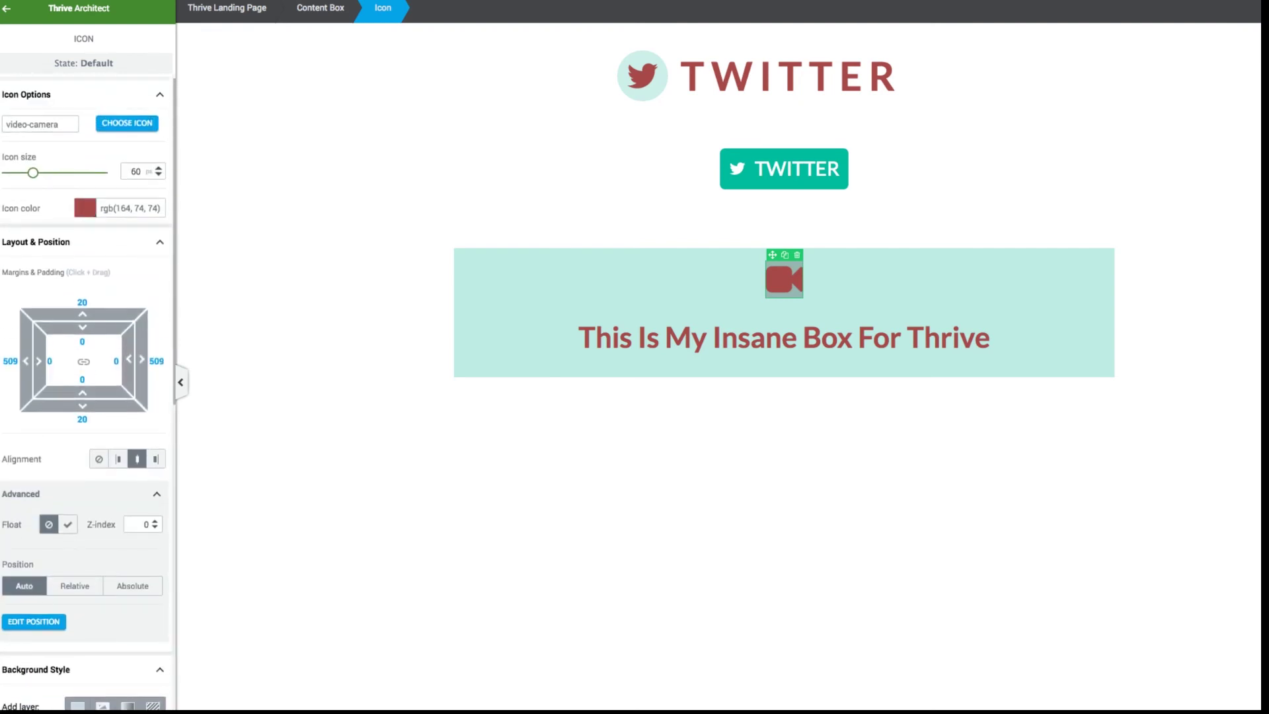
left_click_drag(82, 327, 82, 353)
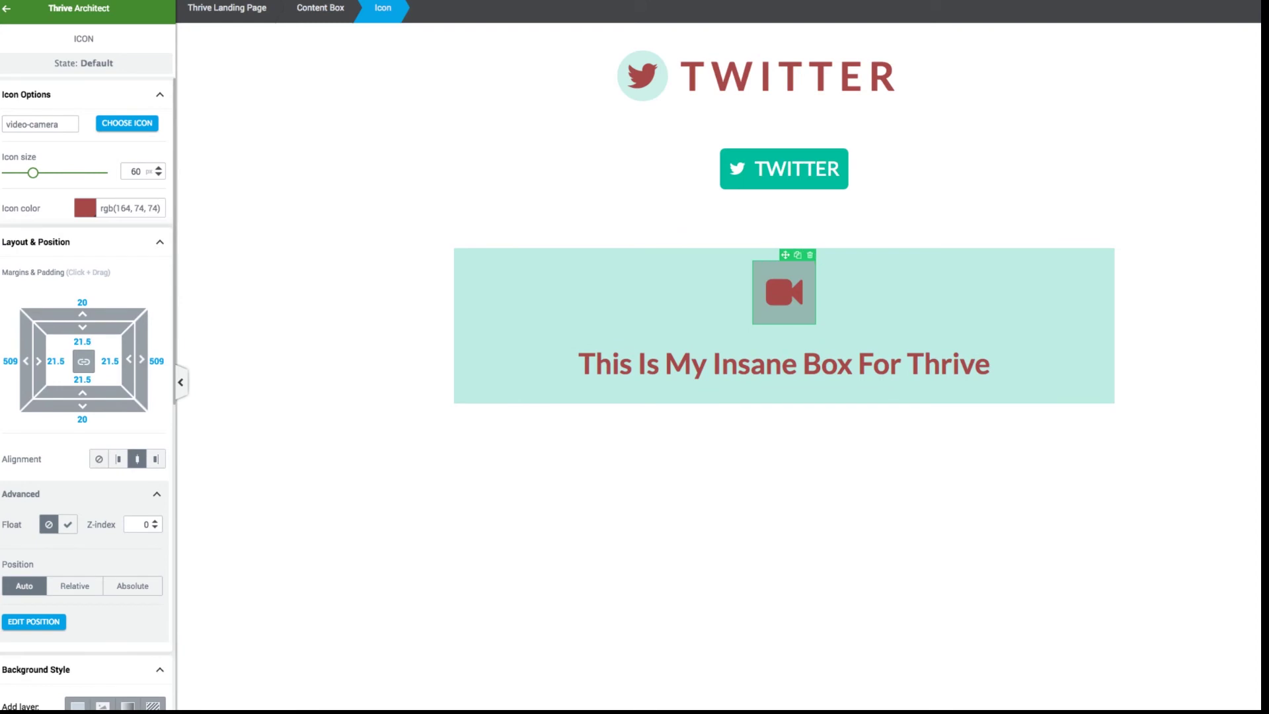
Step: Round all corners of the video-camera icon's background with a 71 px radius
scroll(86, 389, "down", 8)
scroll(86, 390, "down", 1)
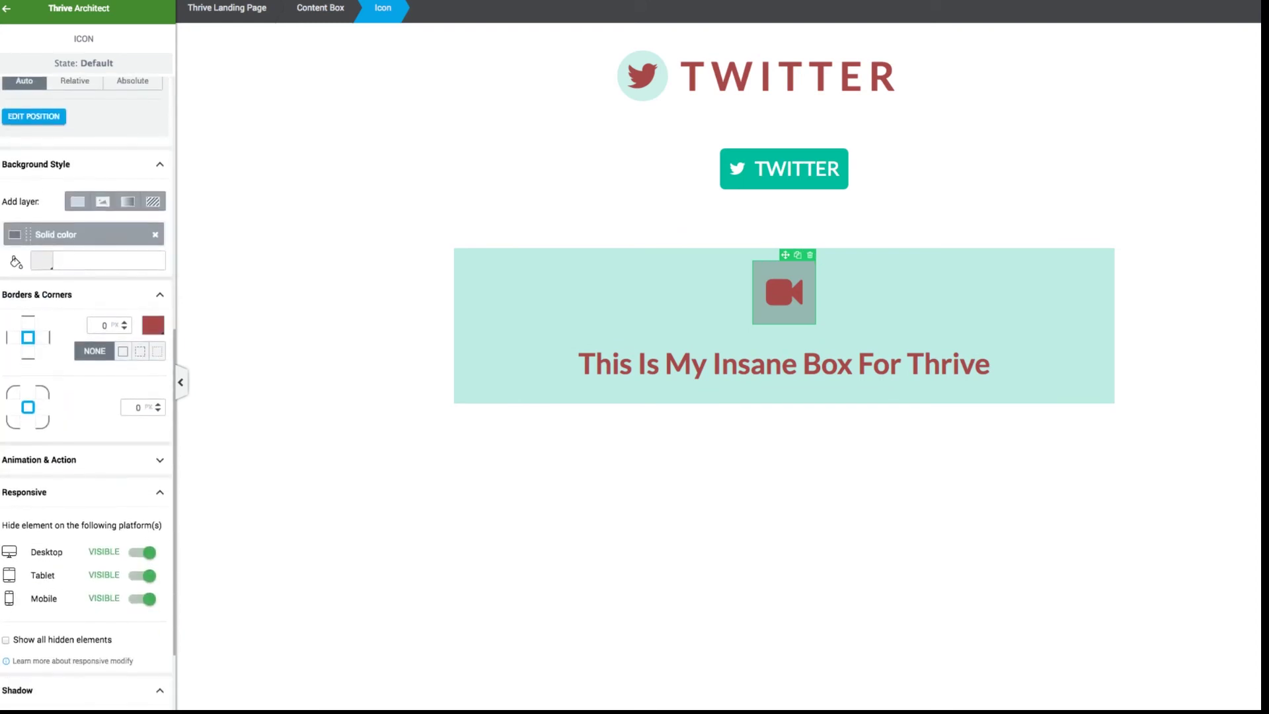
left_click_drag(158, 407, 158, 361)
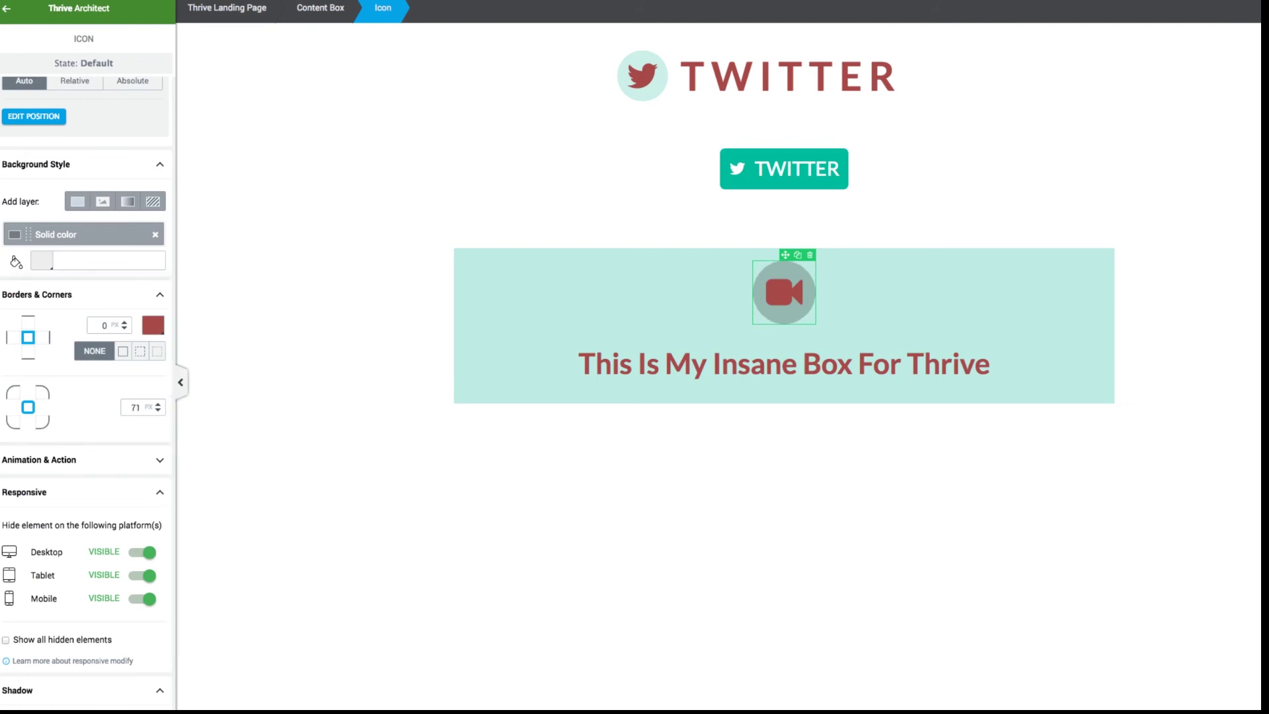
left_click(727, 502)
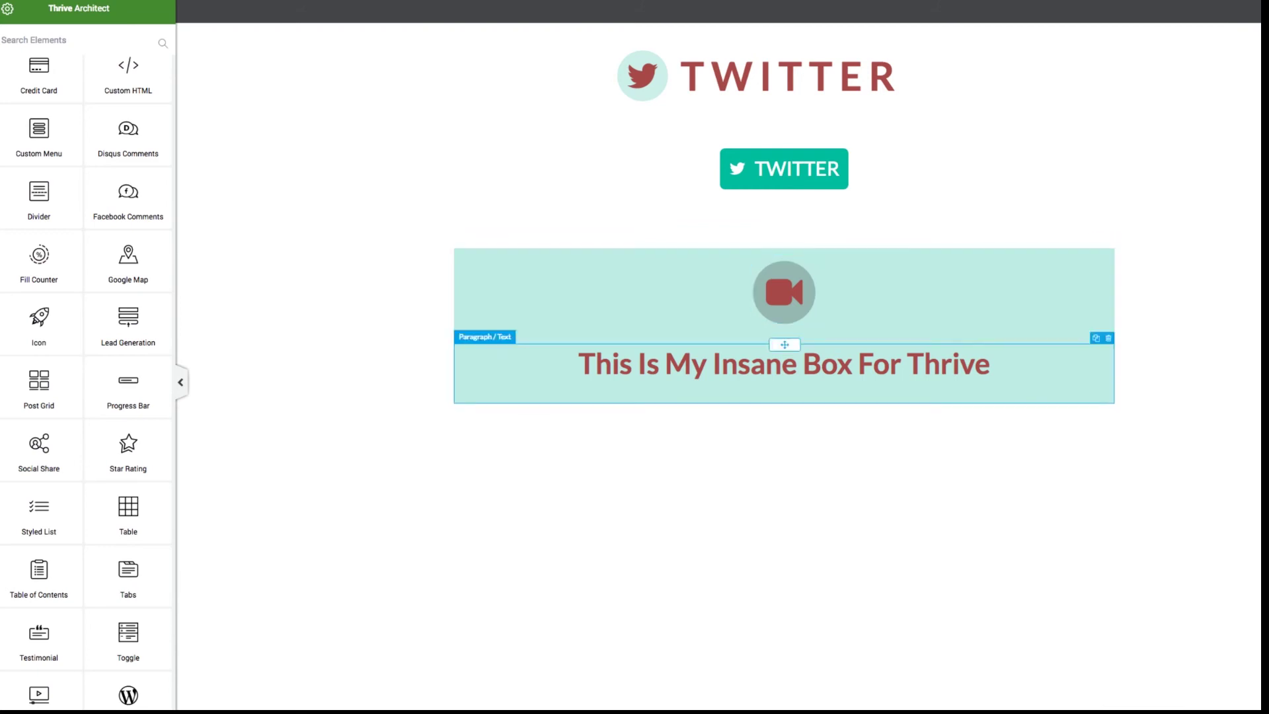
Step: Reduce the video-camera icon's linked margins to 13 px above and below and 481 px on either side
left_click(784, 292)
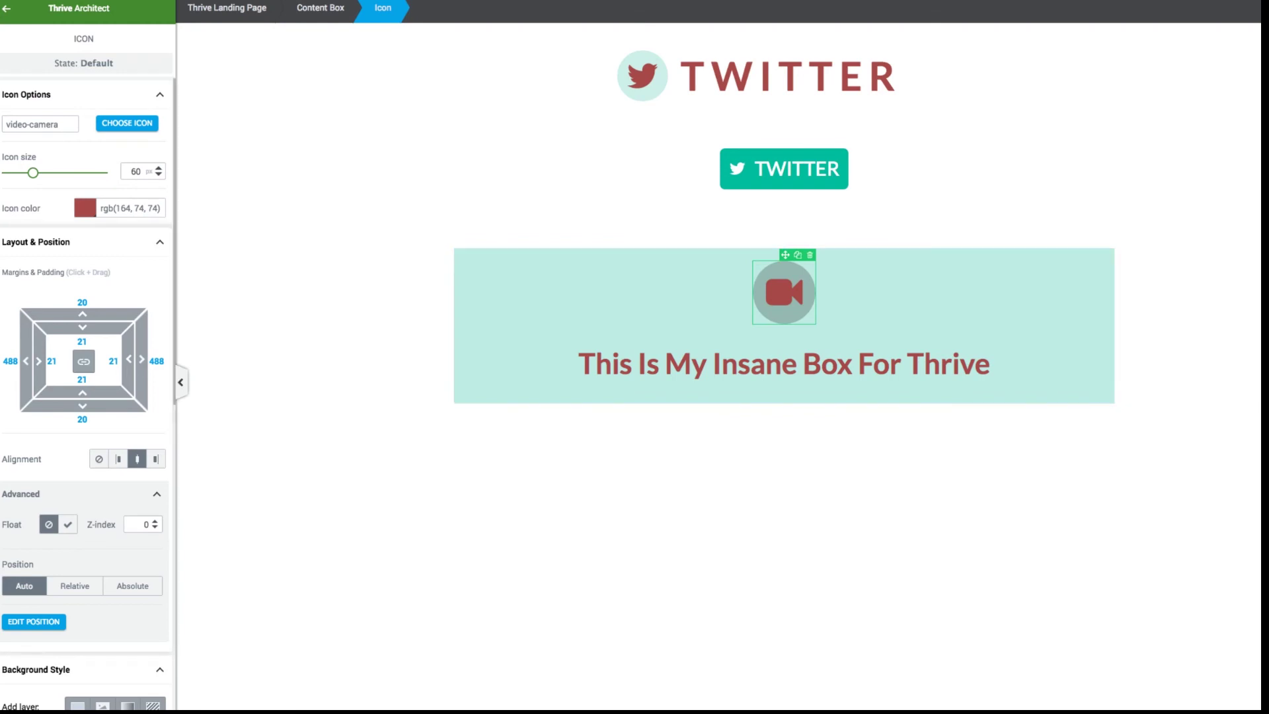
left_click_drag(82, 314, 82, 319)
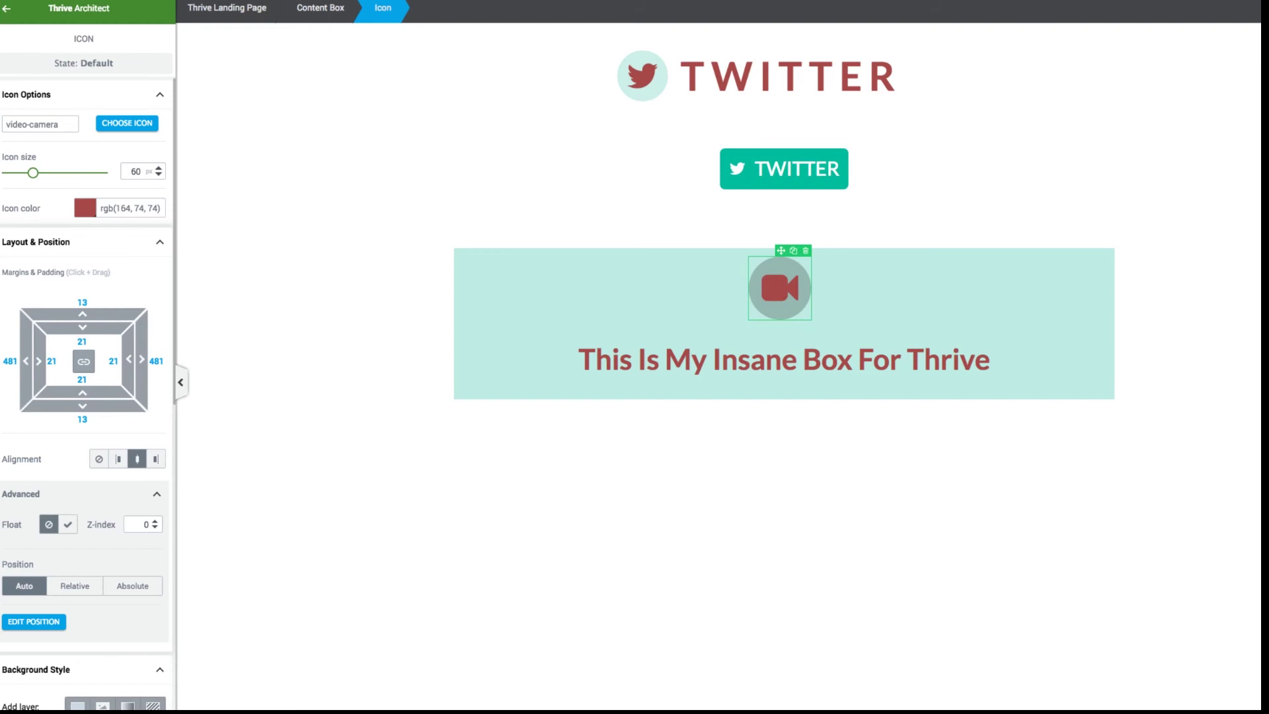
left_click(317, 337)
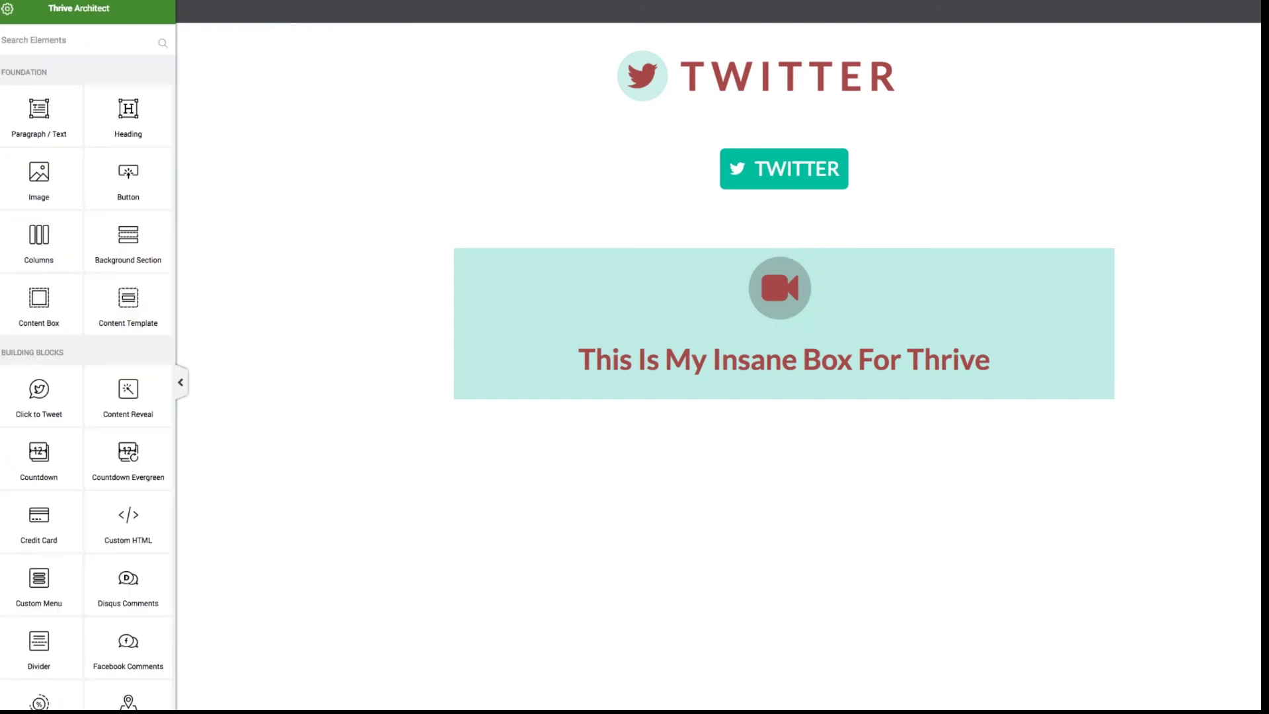
Step: Set the video-camera icon's top margin to -48 px so it overlaps the content box's upper edge
left_click(780, 289)
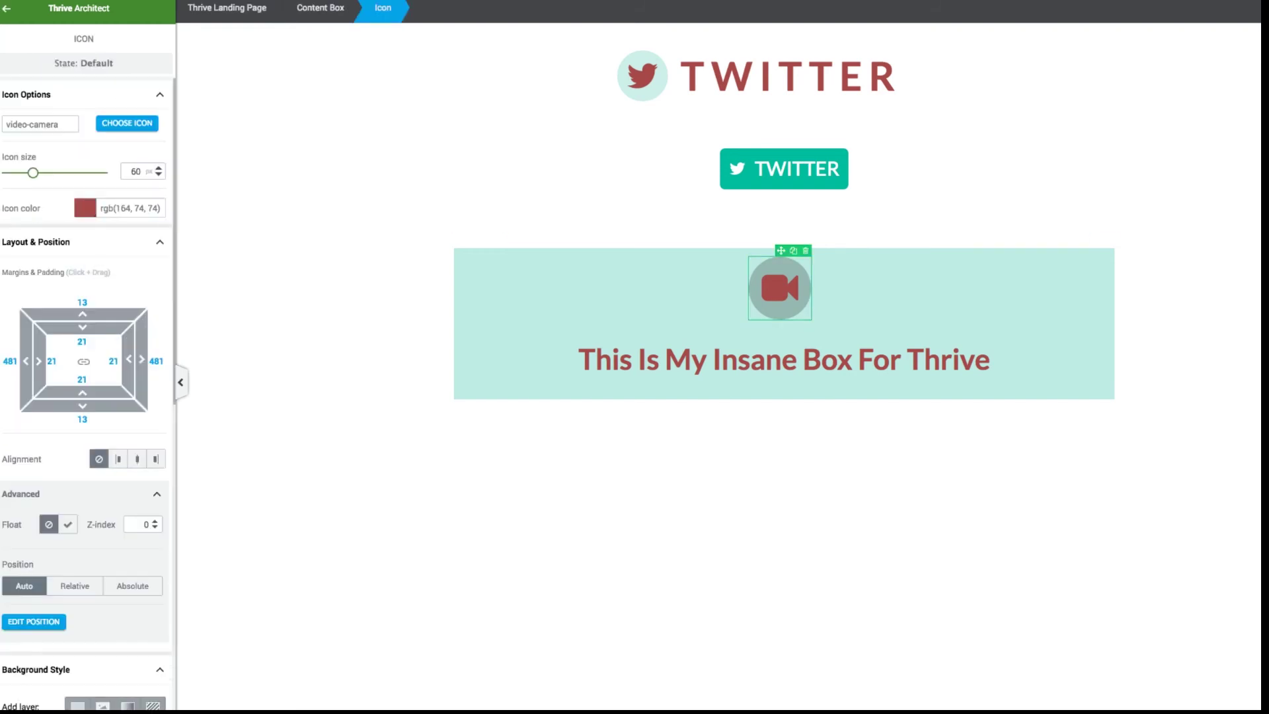
left_click_drag(83, 314, 83, 334)
key("Down")
key("Down")
key("Down")
key("Down")
key("Down")
key("Down")
key("Down")
key("Down")
key("Down")
key("Down")
key("Down")
key("Down")
key("Down")
key("Down")
key("Down")
key("Down")
key("Down")
key("Down")
key("Down")
key("Down")
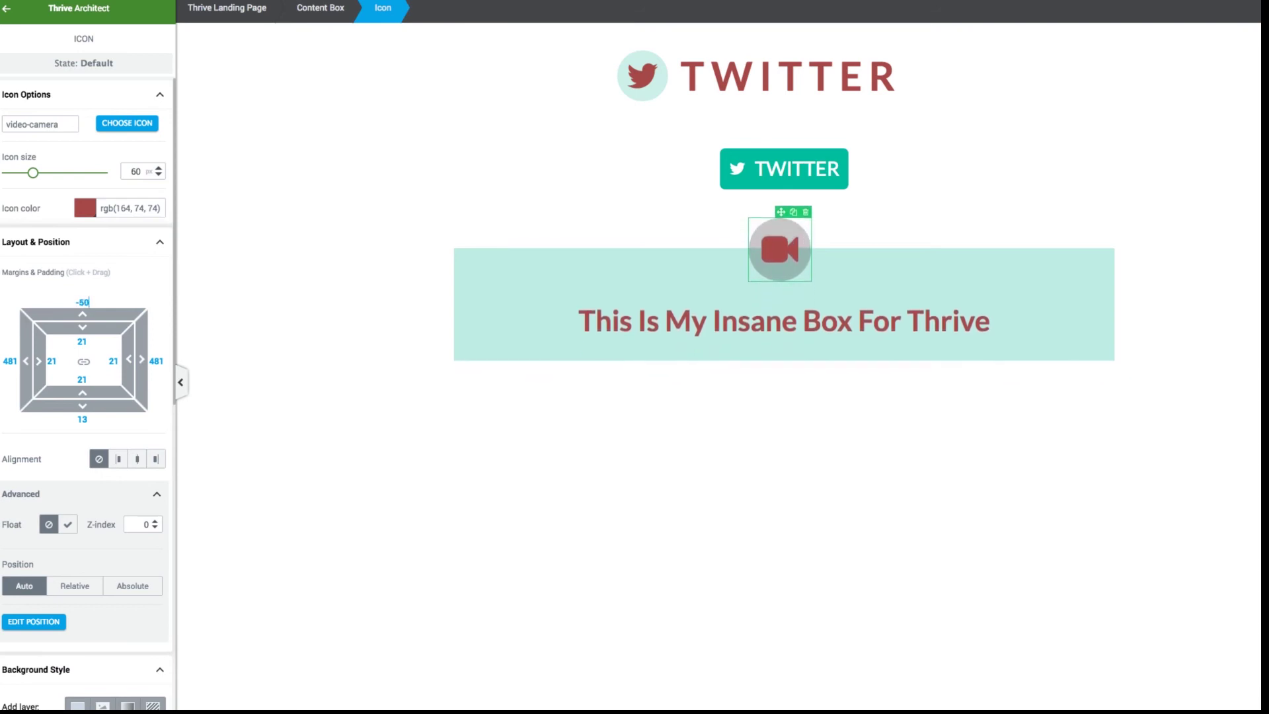
key("Up")
key("Up")
key("Up")
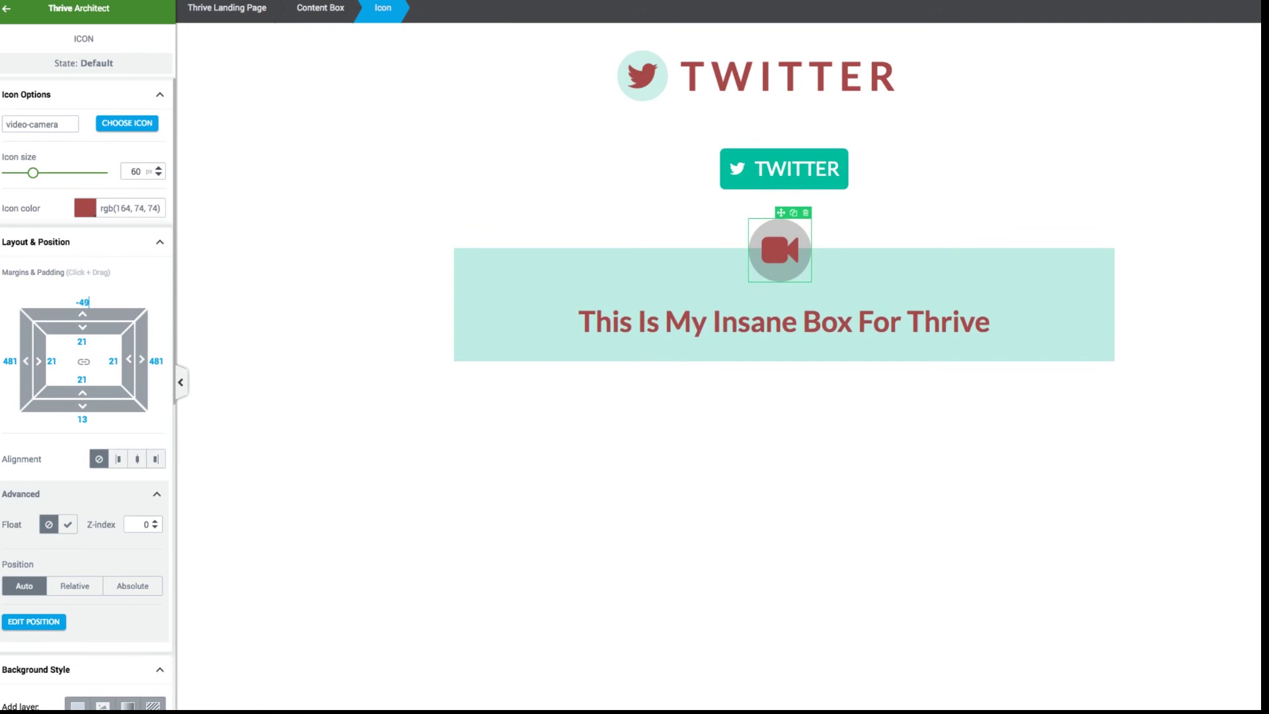
key("Up")
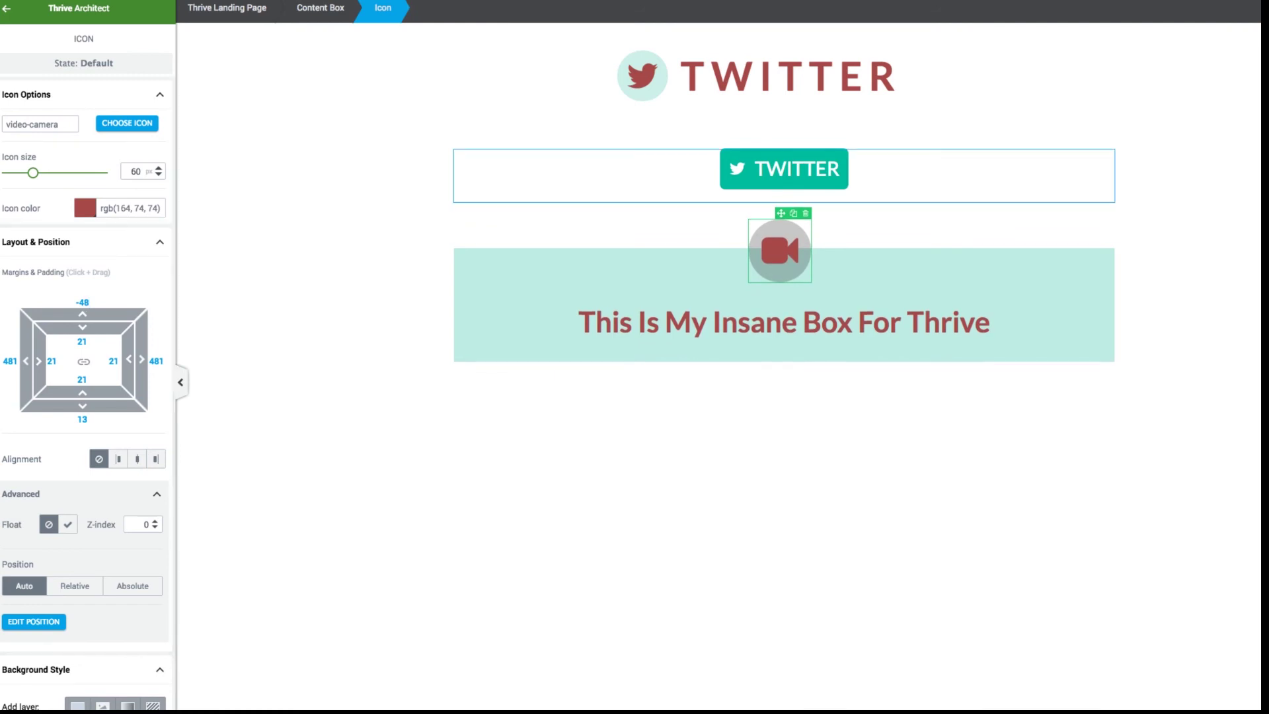
left_click(674, 185)
Step: Change the video-camera icon's solid background layer to the saved dark red #a44a4a at 100% opacity
left_click(779, 251)
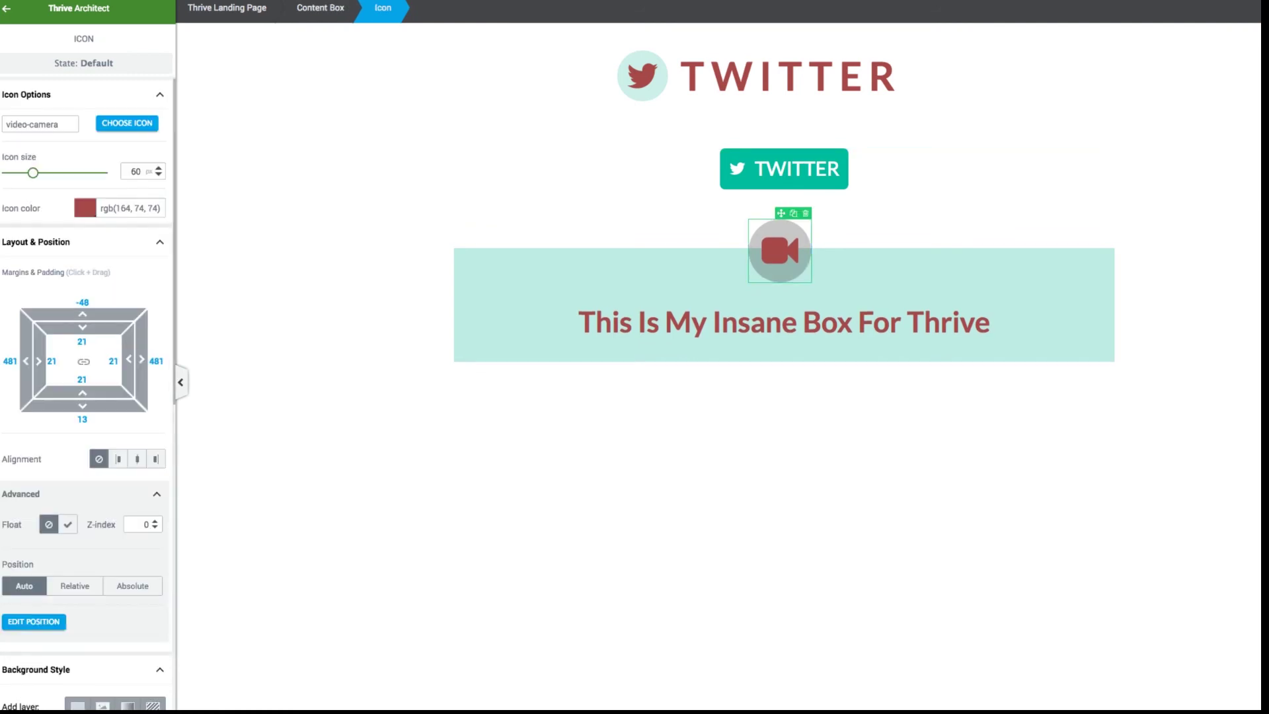
scroll(86, 396, "down", 3)
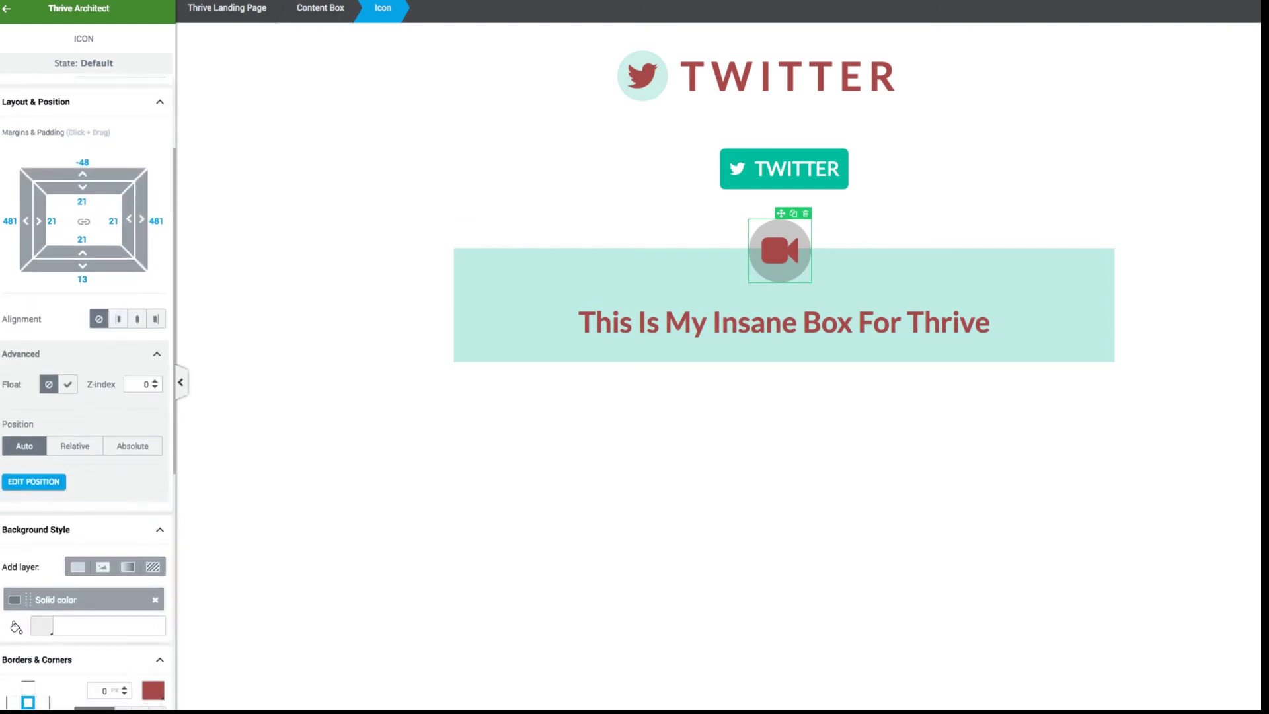
left_click(56, 599)
scroll(85, 529, "down", 5)
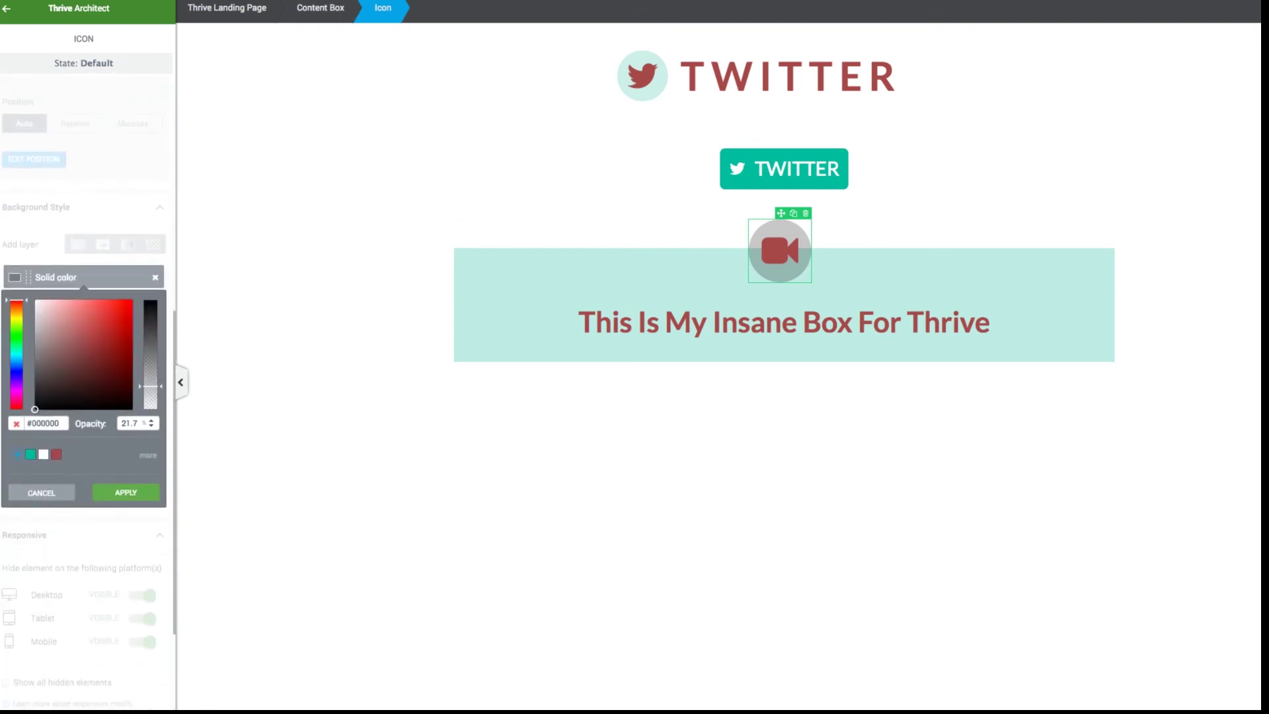
left_click(56, 454)
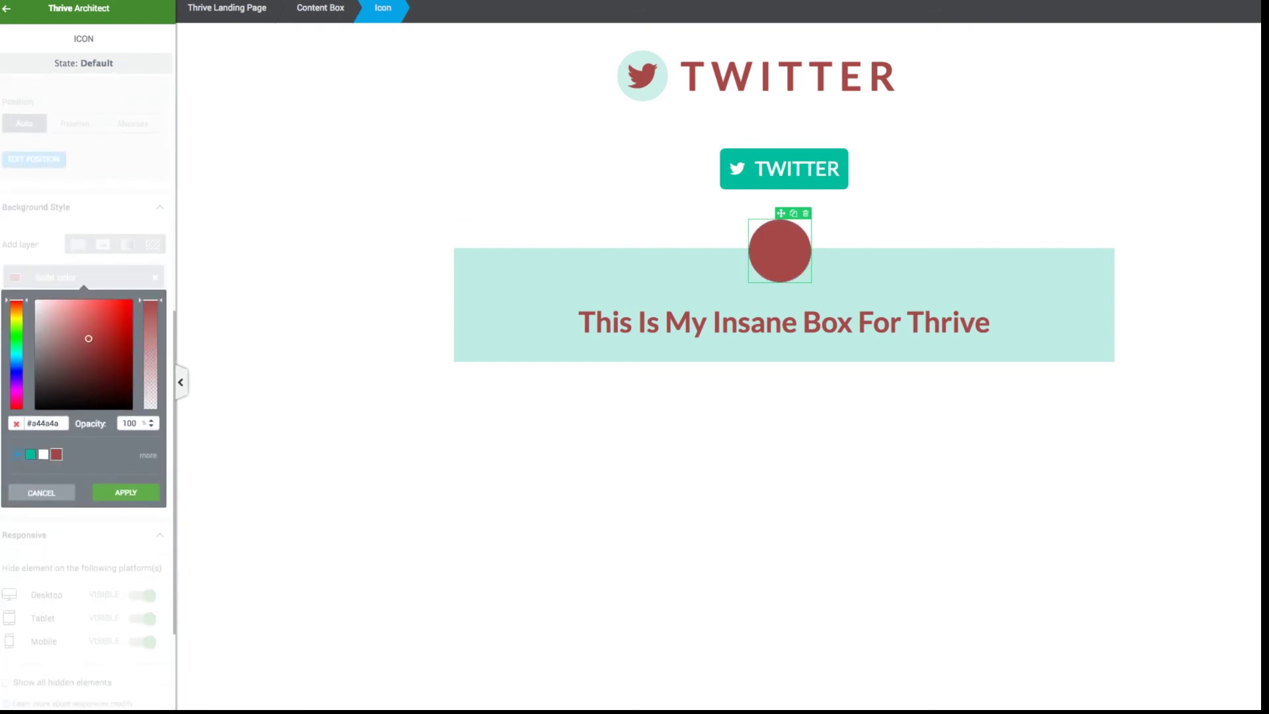
left_click(125, 492)
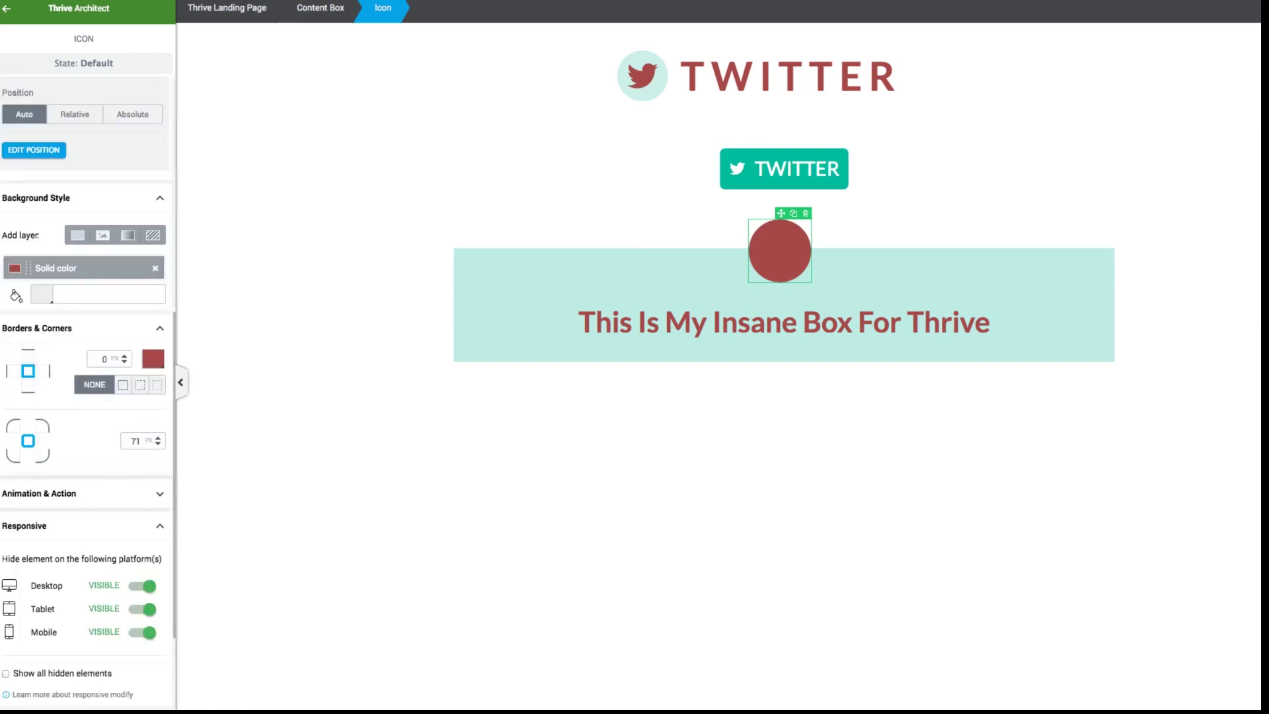
Step: Set the video-camera icon's own color to white (#ffffff) and deselect the icon
scroll(86, 463, "up", 7)
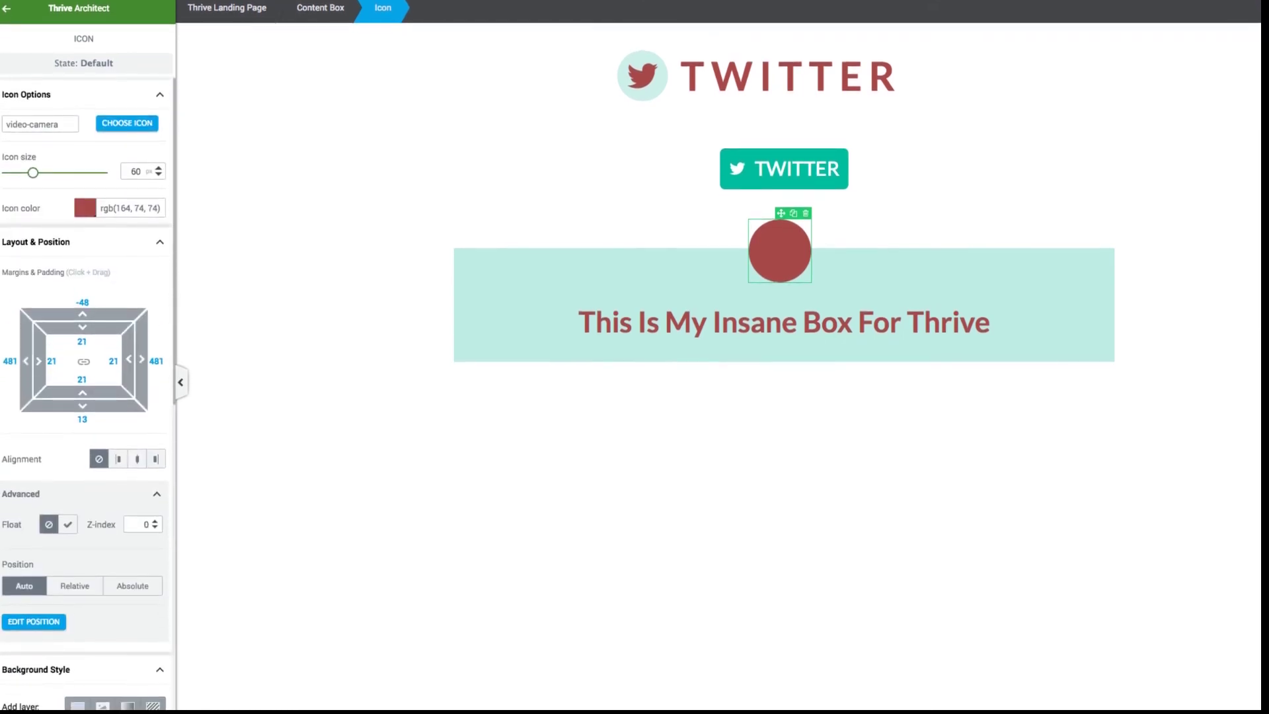
left_click(84, 207)
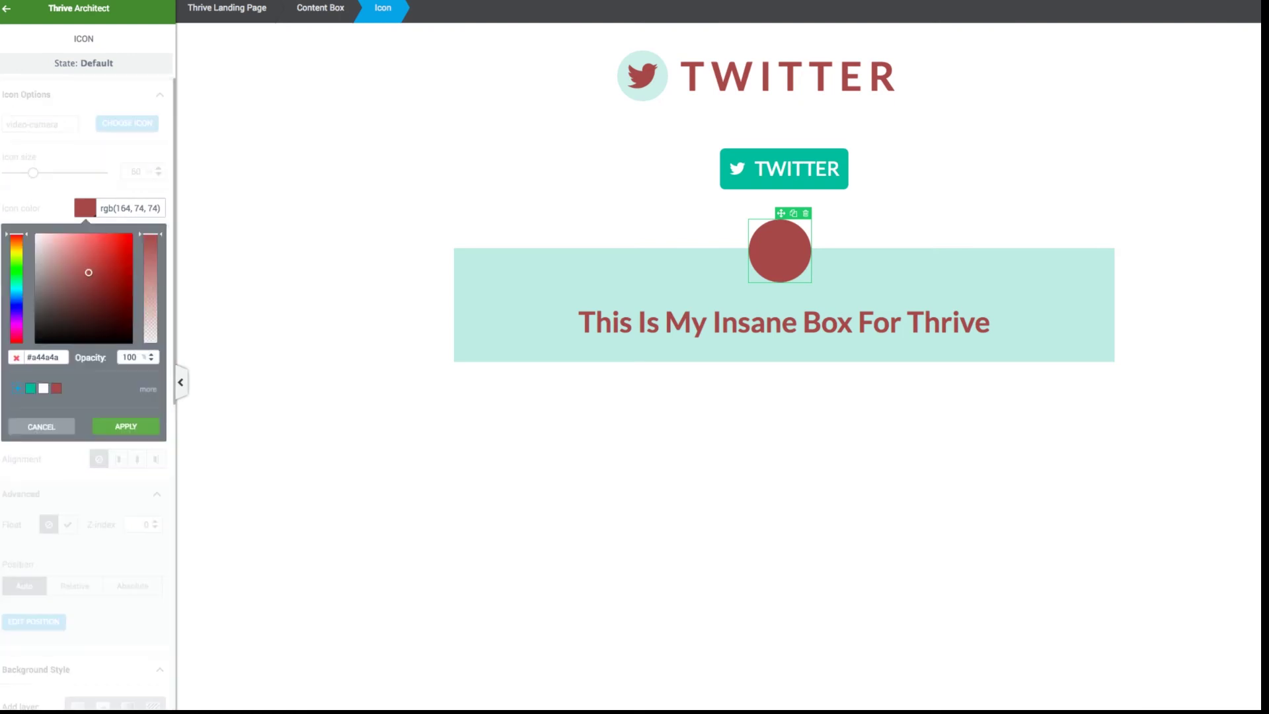
left_click(44, 388)
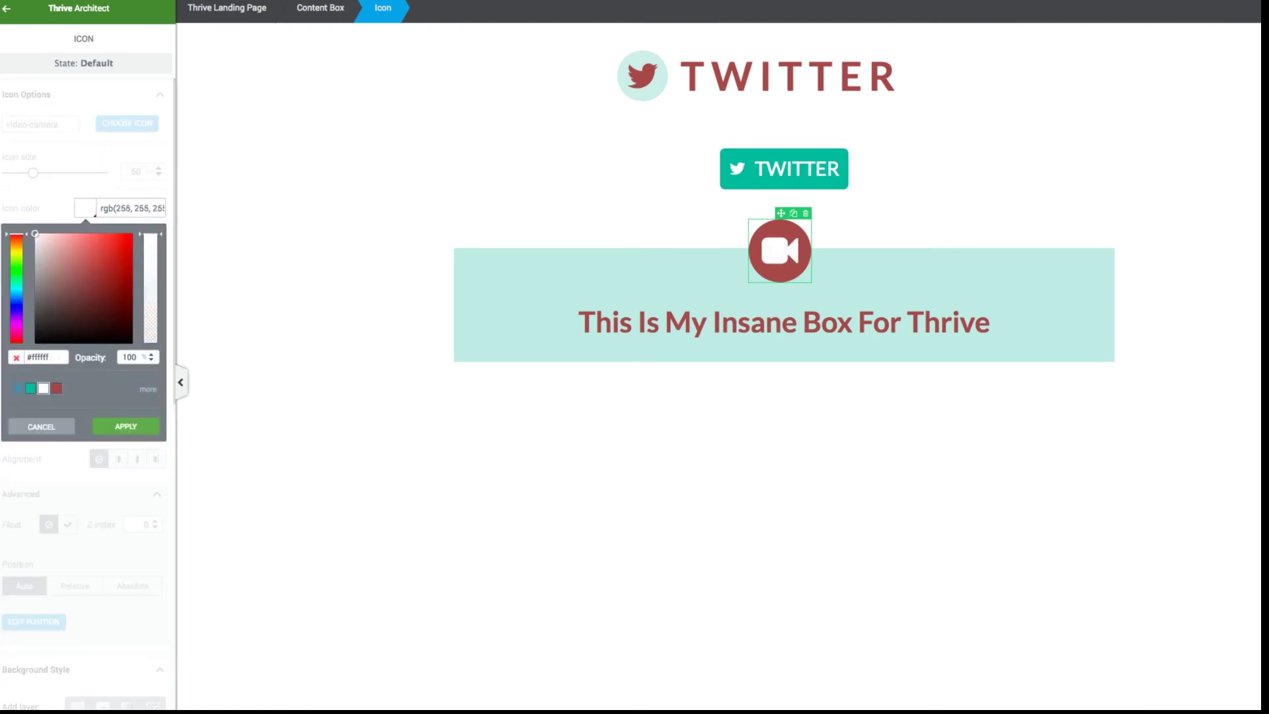
left_click(343, 450)
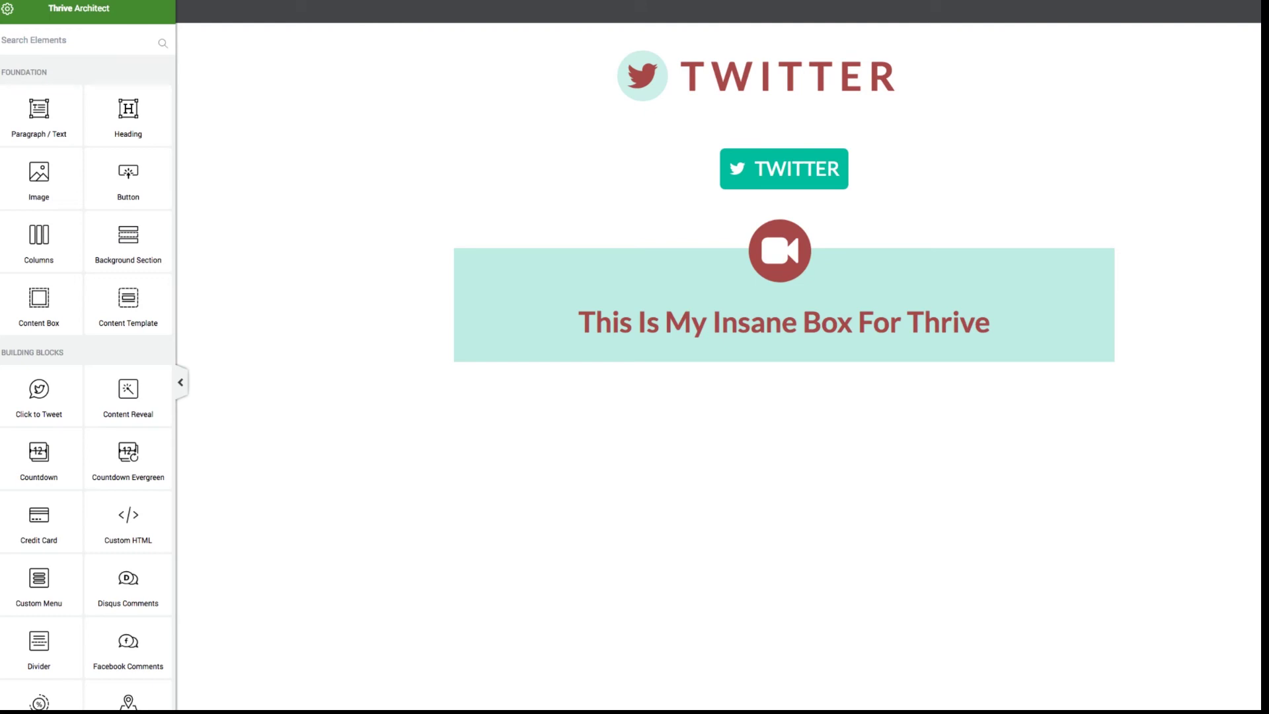
scroll(86, 370, "down", 5)
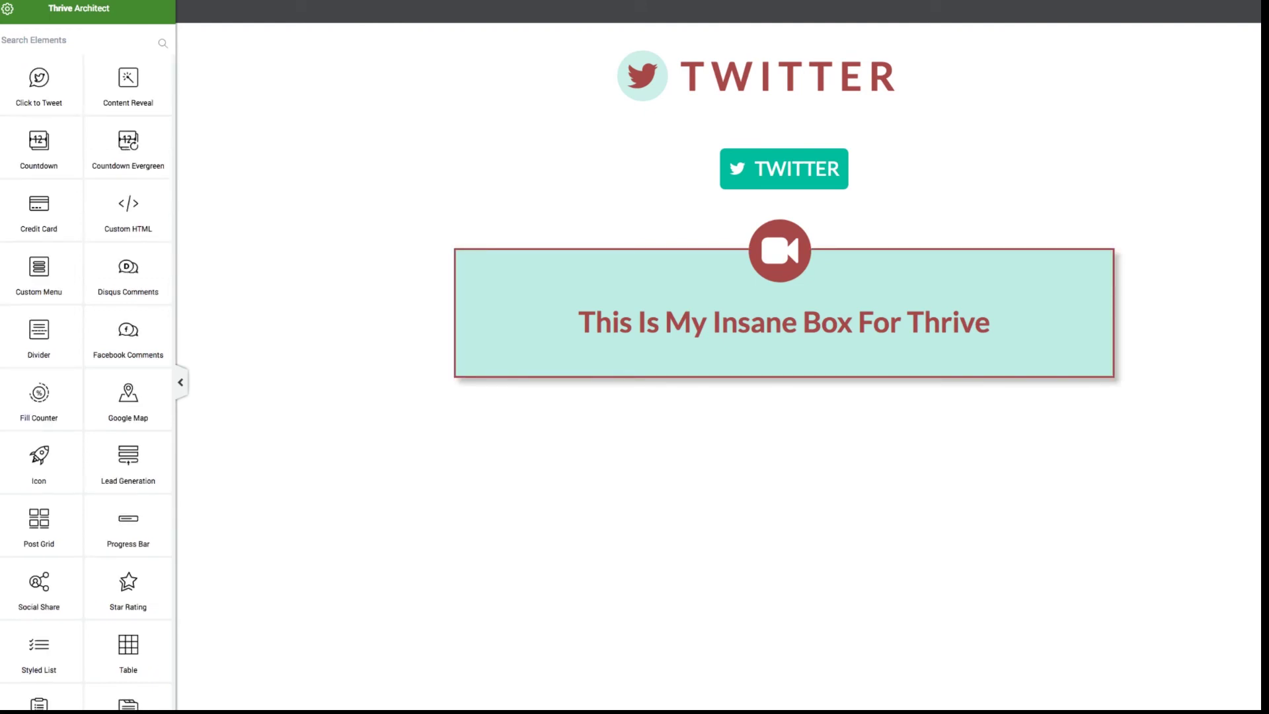